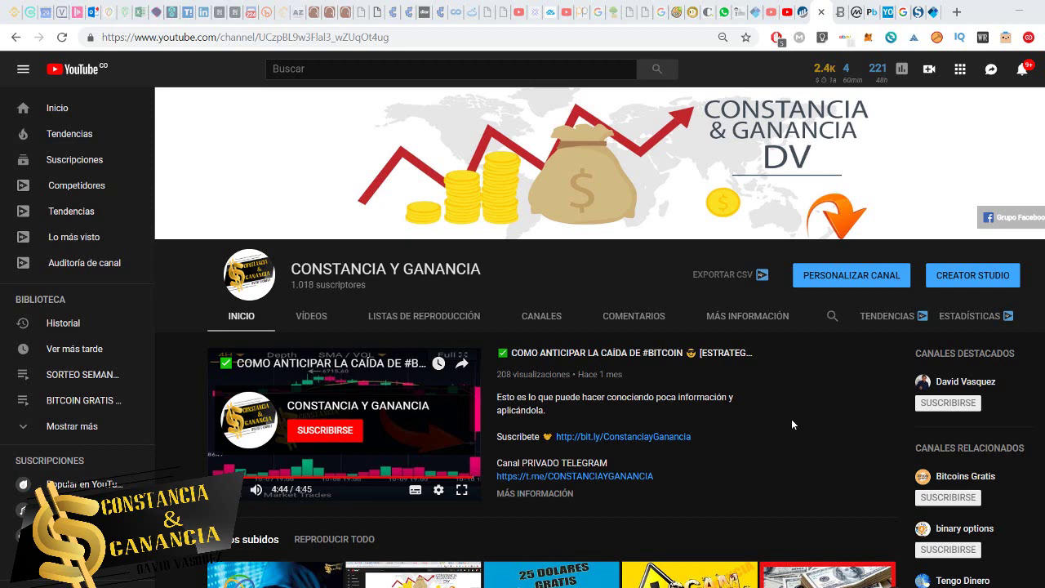
- Scroll through the YouTube channel page and its full grid of uploaded videos
scroll(791, 425, down, 1)
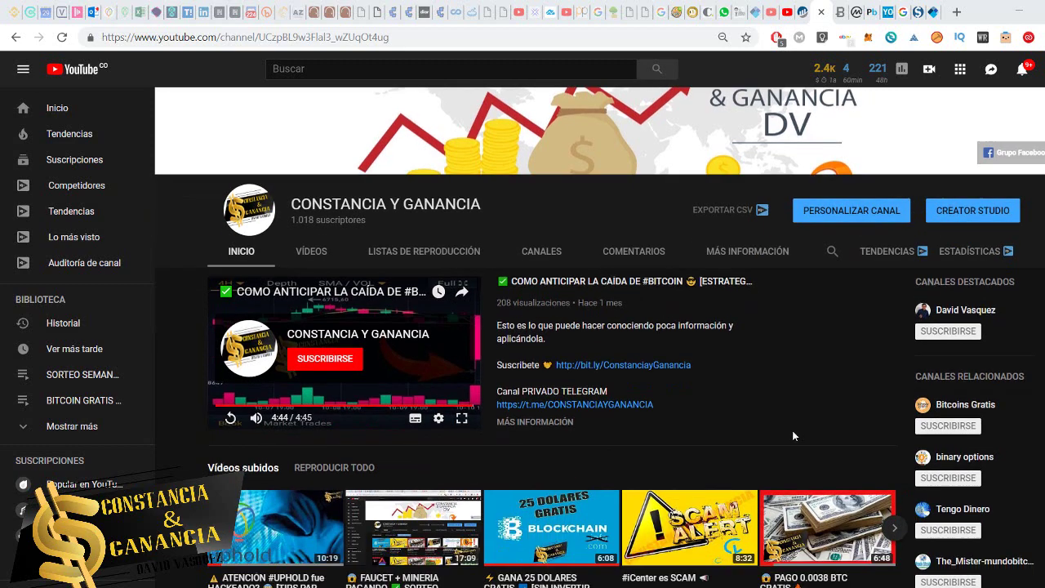
scroll(790, 398, down, 2)
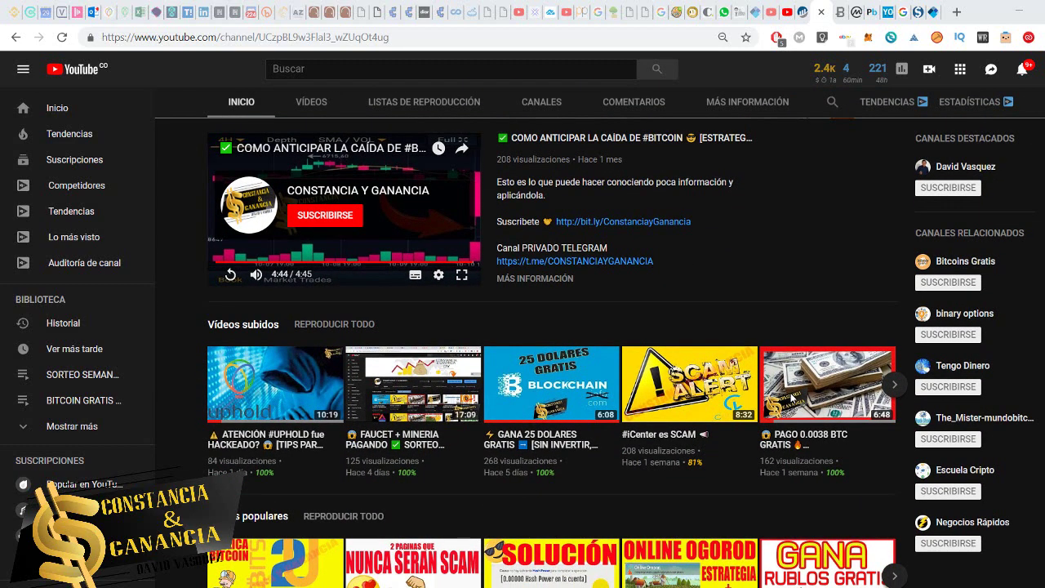
scroll(790, 397, down, 1)
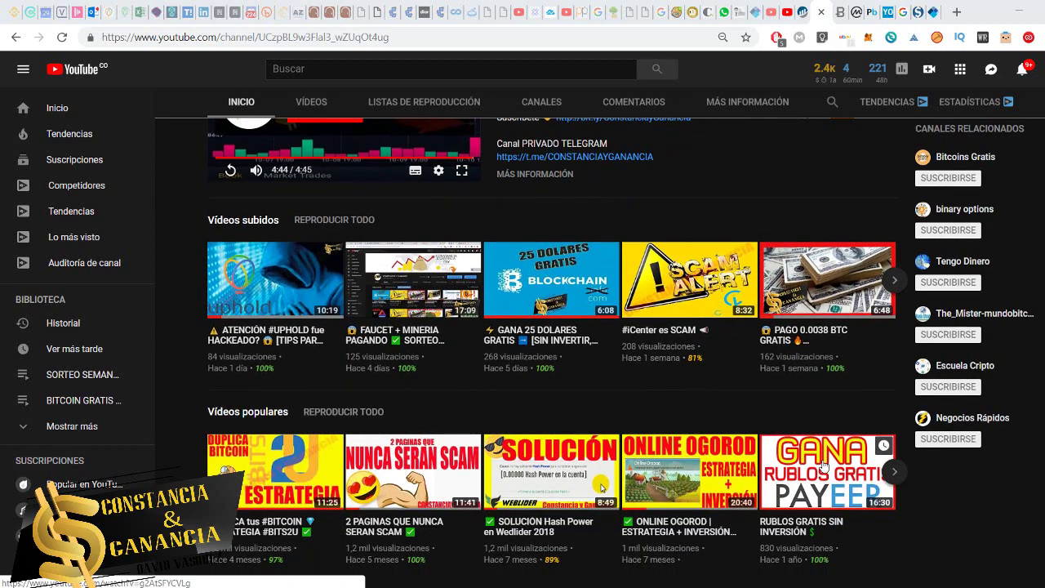
scroll(740, 459, up, 4)
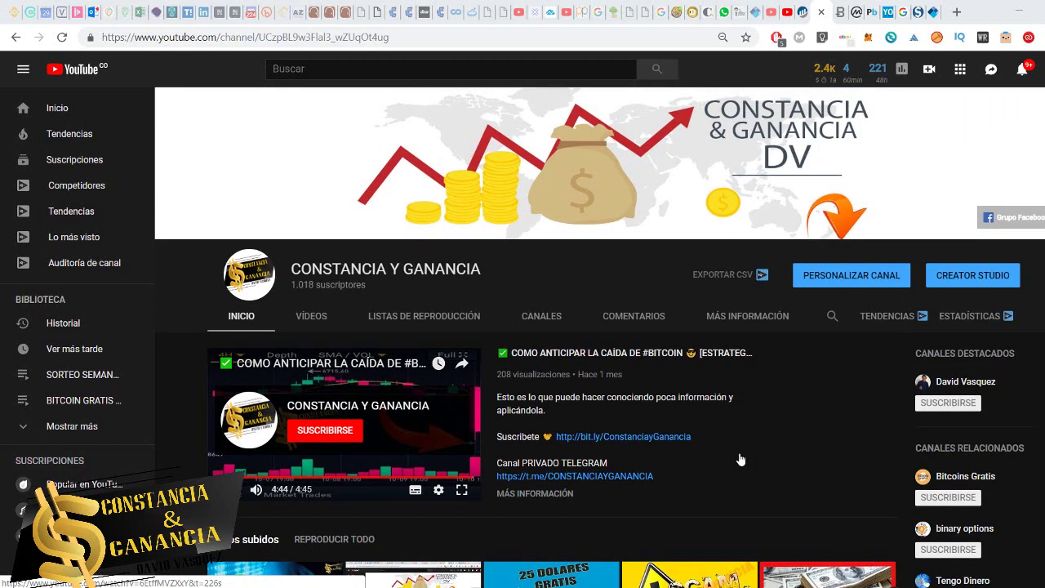
click(322, 326)
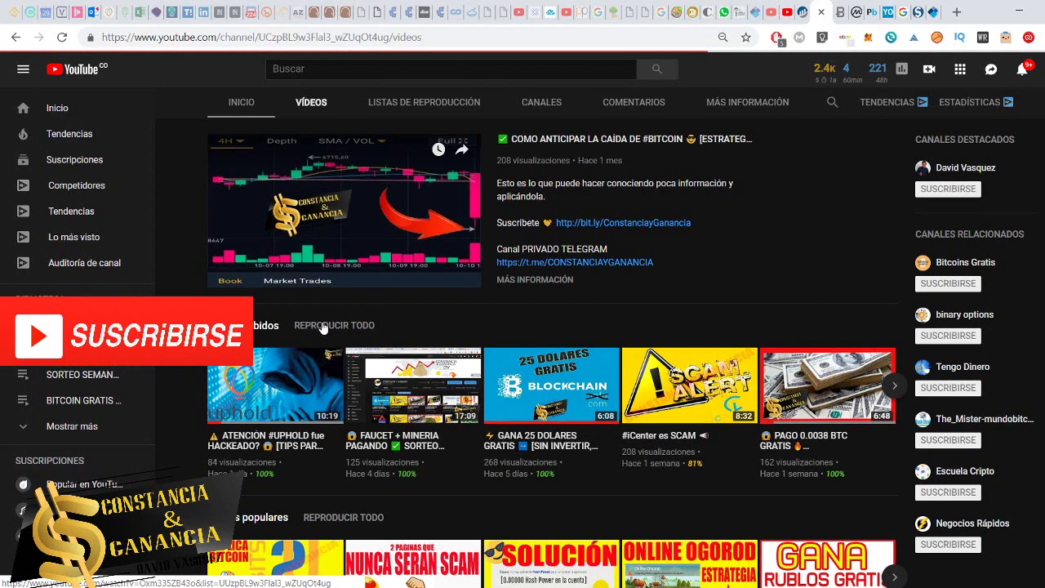
scroll(665, 483, down, 5)
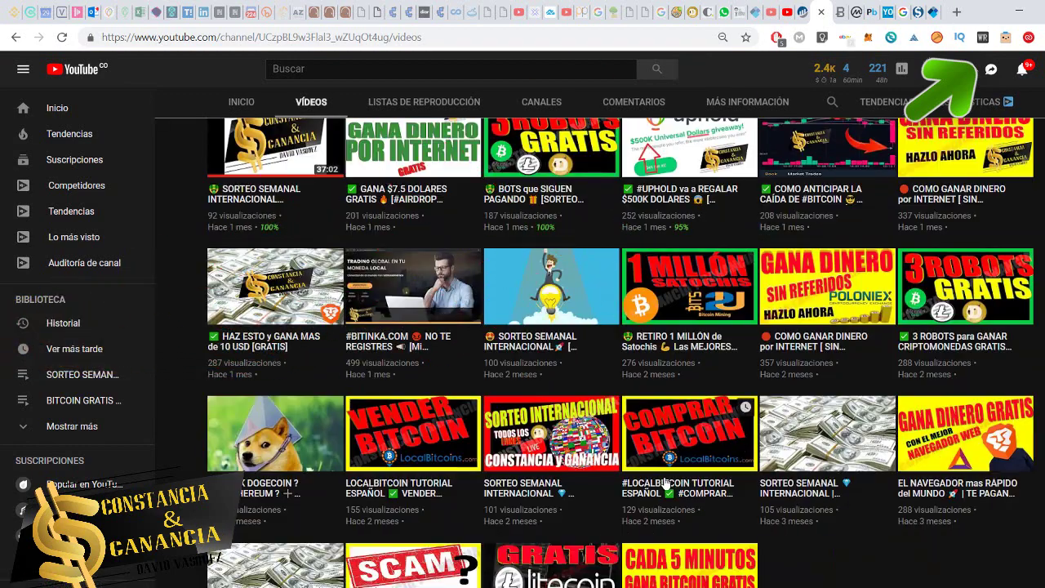
scroll(666, 483, down, 5)
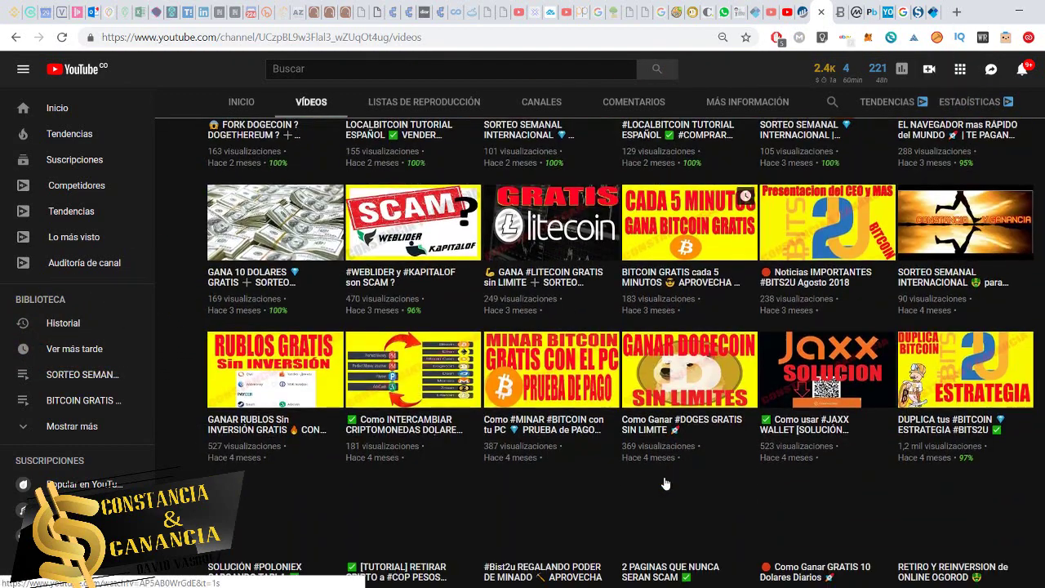
scroll(665, 483, down, 5)
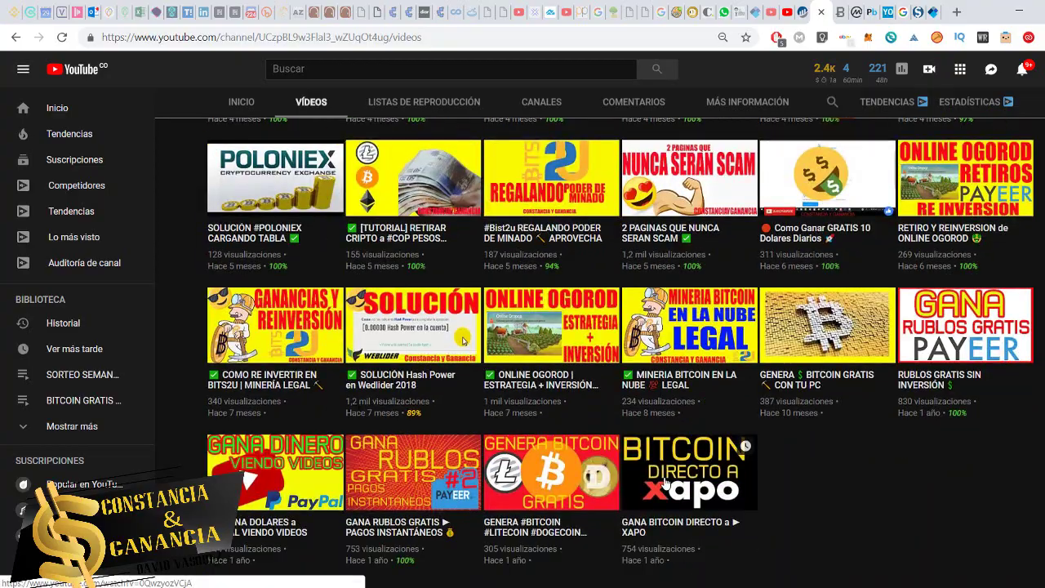
scroll(665, 483, up, 10)
scroll(665, 483, up, 10)
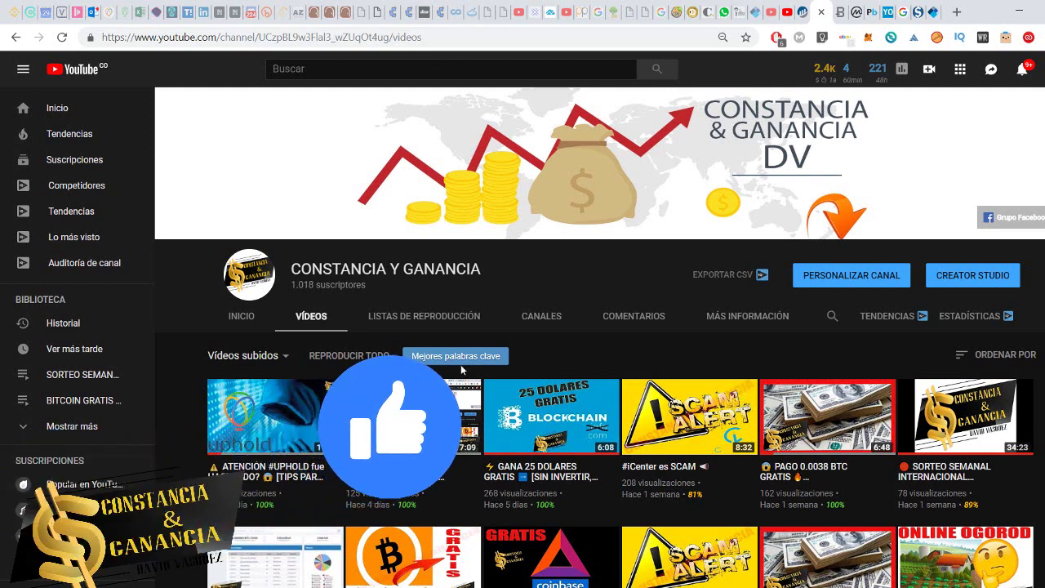
- View the channel's playlists, then switch to the CoinMarketCap cryptocurrency table
click(408, 315)
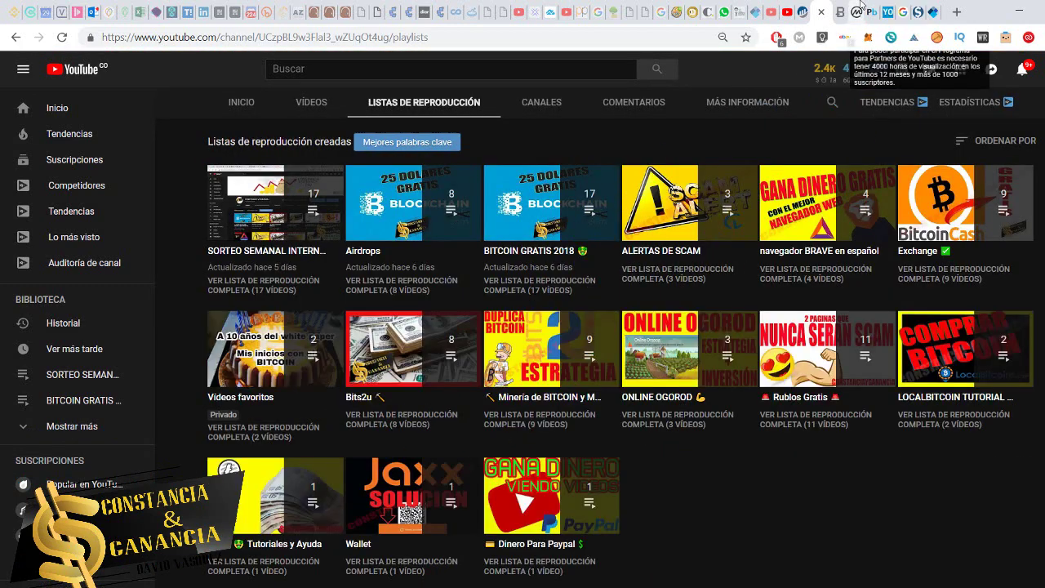
click(858, 11)
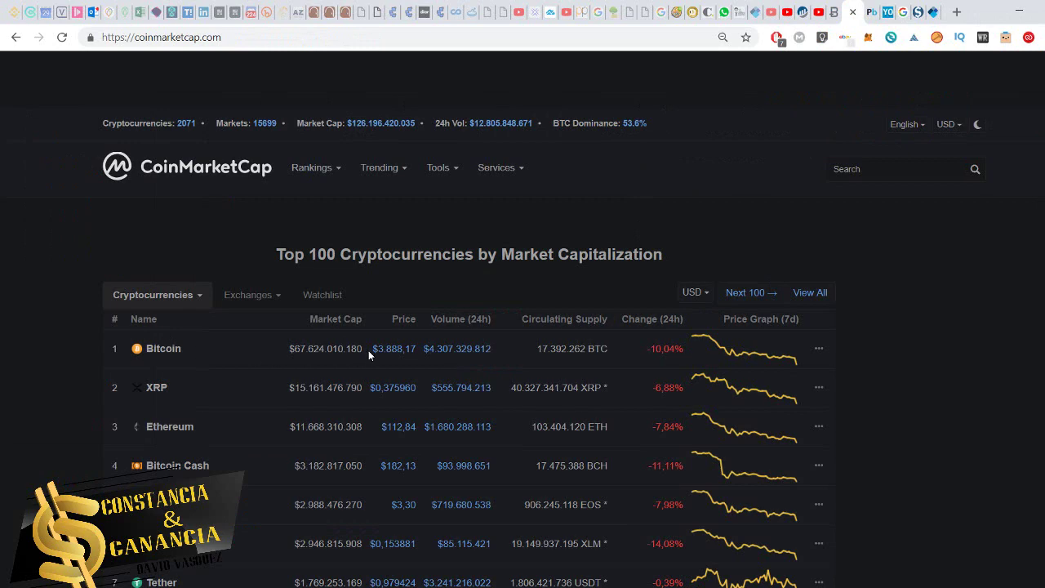
- Reload CoinMarketCap so Bitcoin shows $3,858.87, down 10.72% over 24h
click(62, 40)
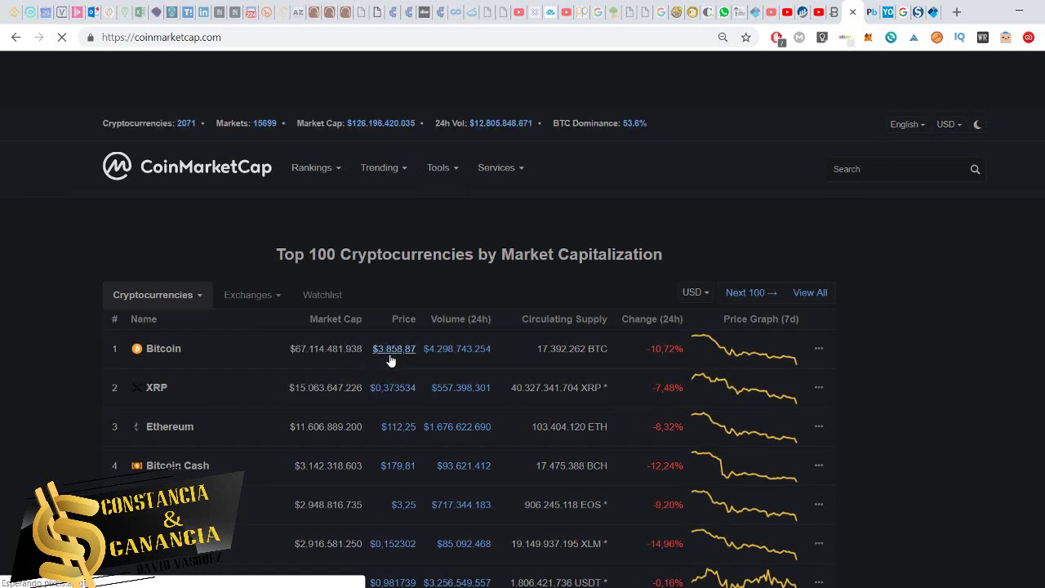
- Read 1 BTC = 3.716 USD on Preev's converter, then go back to CoinMarketCap
click(836, 10)
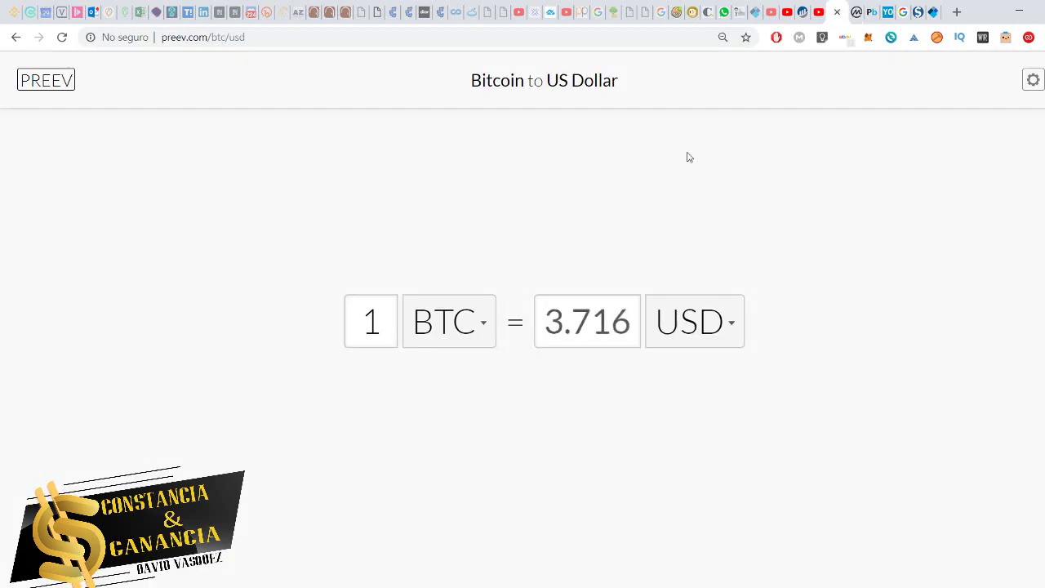
double_click(562, 321)
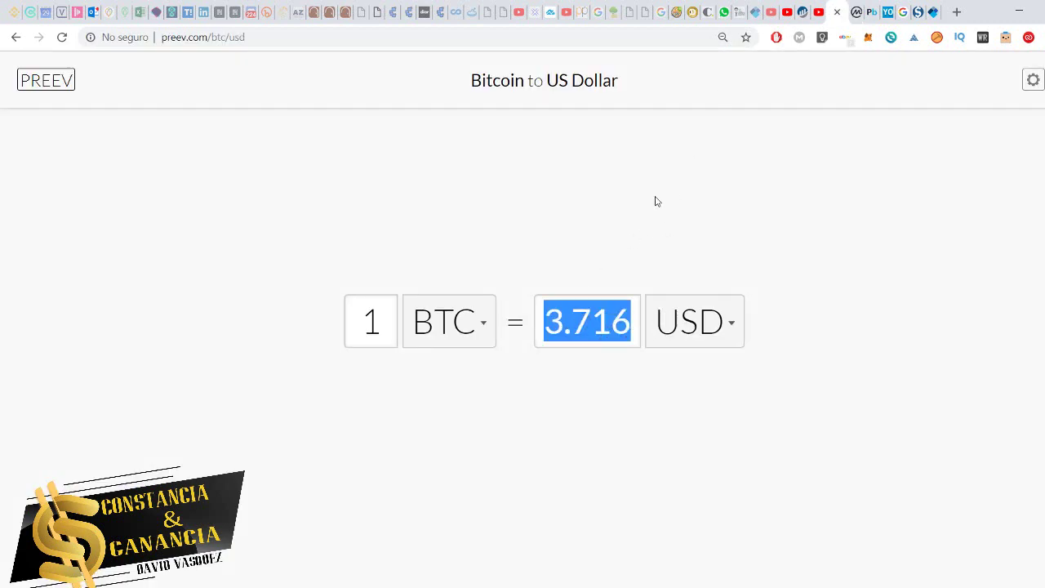
click(656, 201)
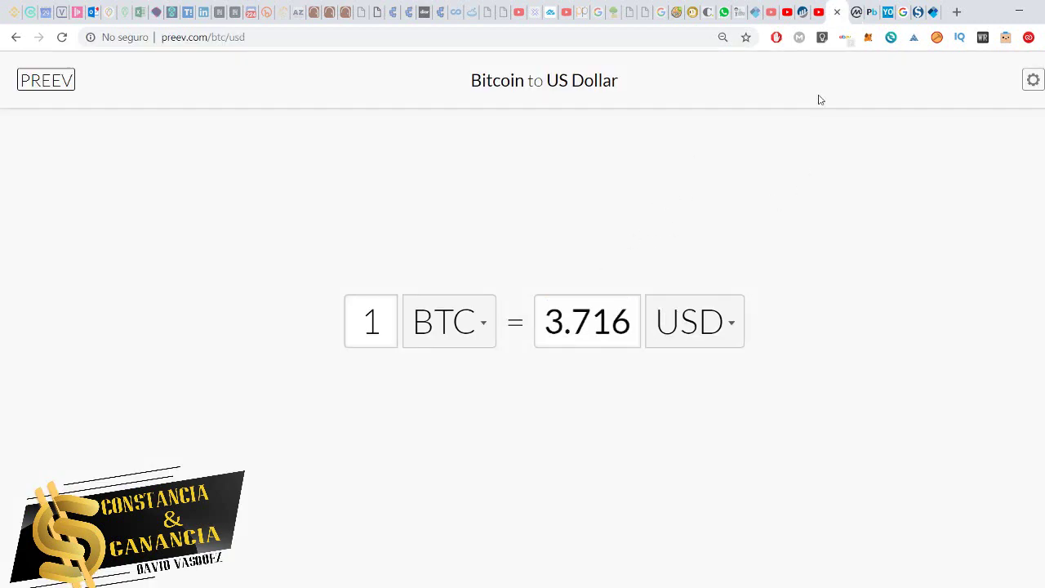
click(851, 11)
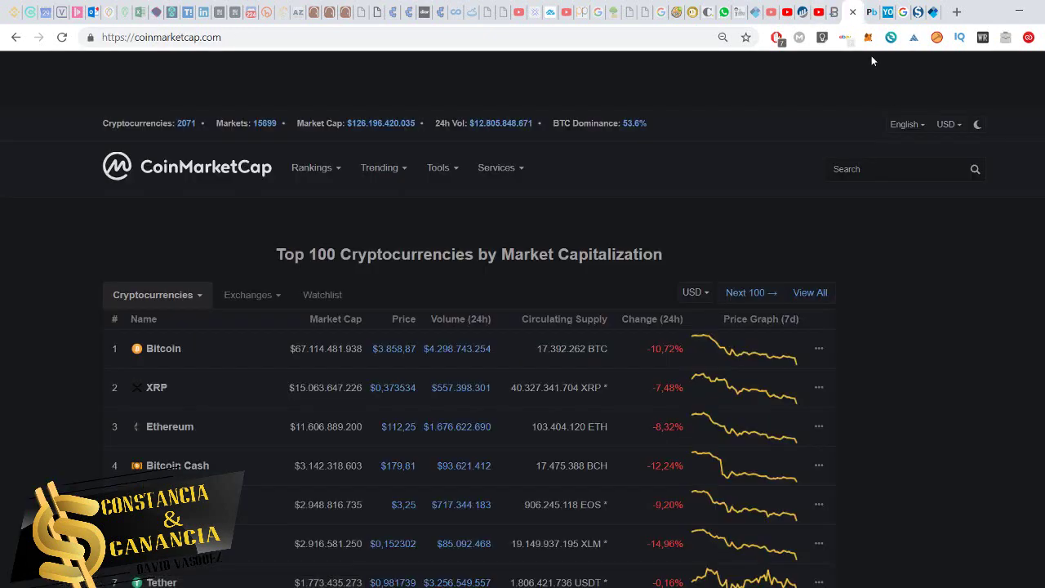
- Switch to the Payeer dashboard showing a $6.95 total and 418.54 RUB balance
click(871, 11)
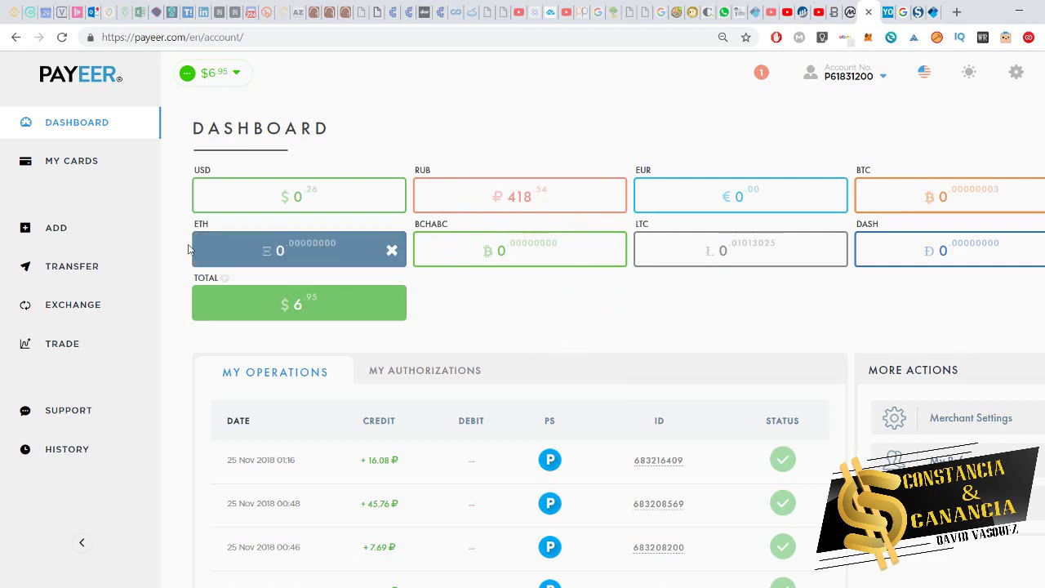
- Open Payeer's Bitcoin trade page and compare its dollar last price with CoinMarketCap
click(113, 315)
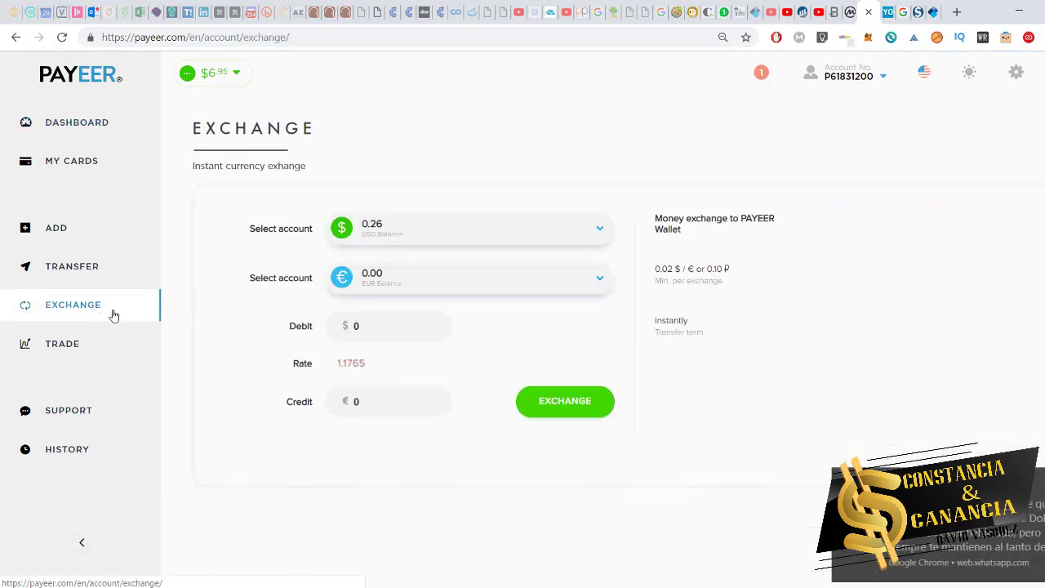
click(92, 359)
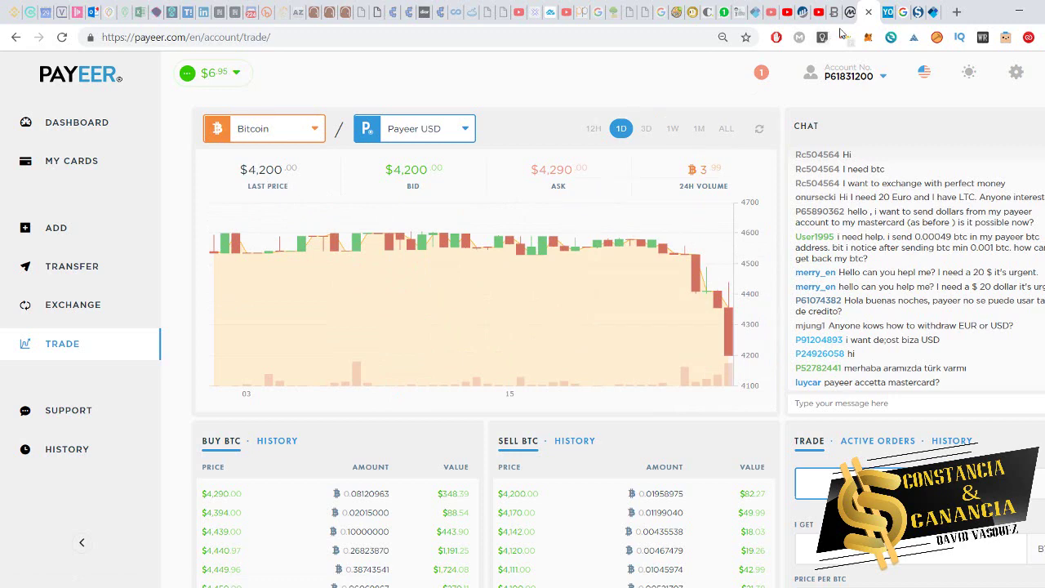
click(848, 12)
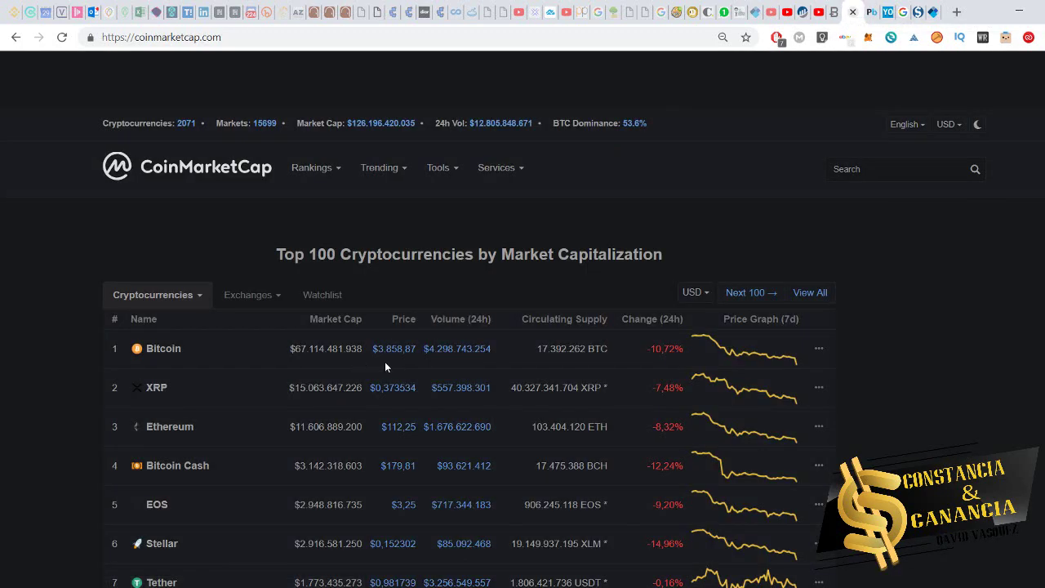
click(862, 13)
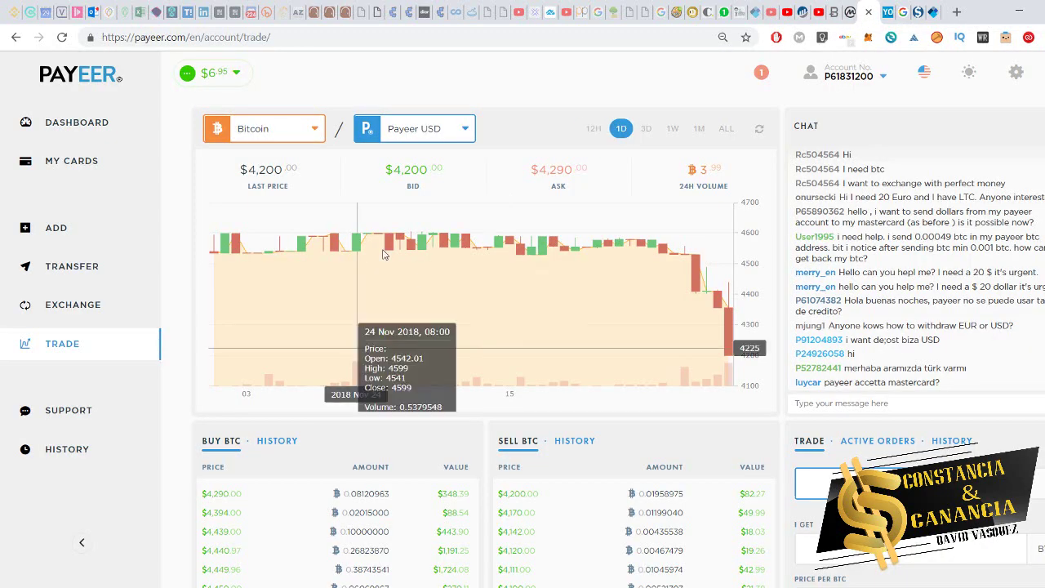
drag(258, 169, 290, 166)
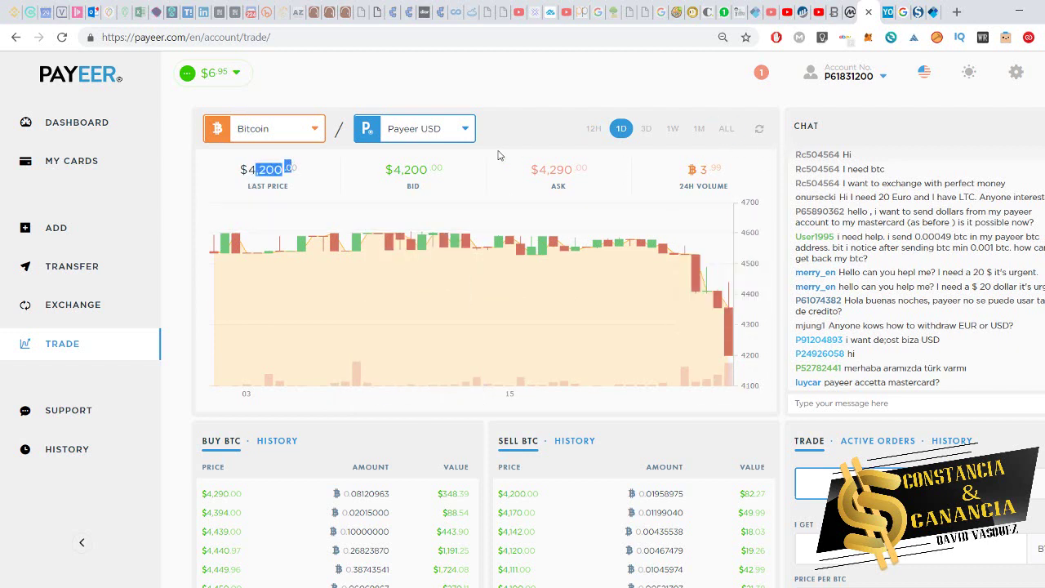
- Price the Bitcoin market in Payeer RUB and highlight the ₽305,000 last price
click(464, 136)
click(443, 186)
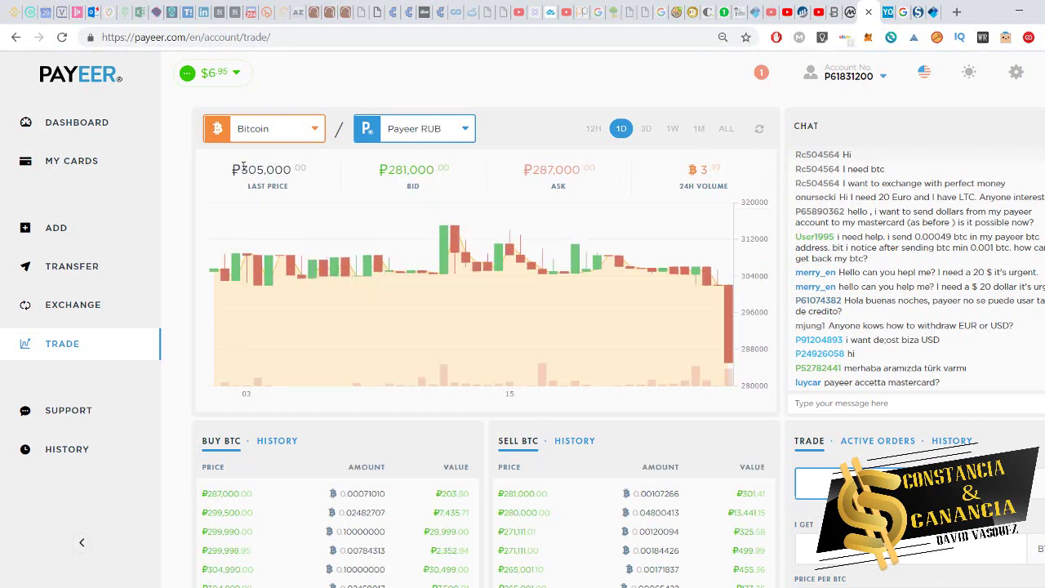
drag(243, 167, 295, 165)
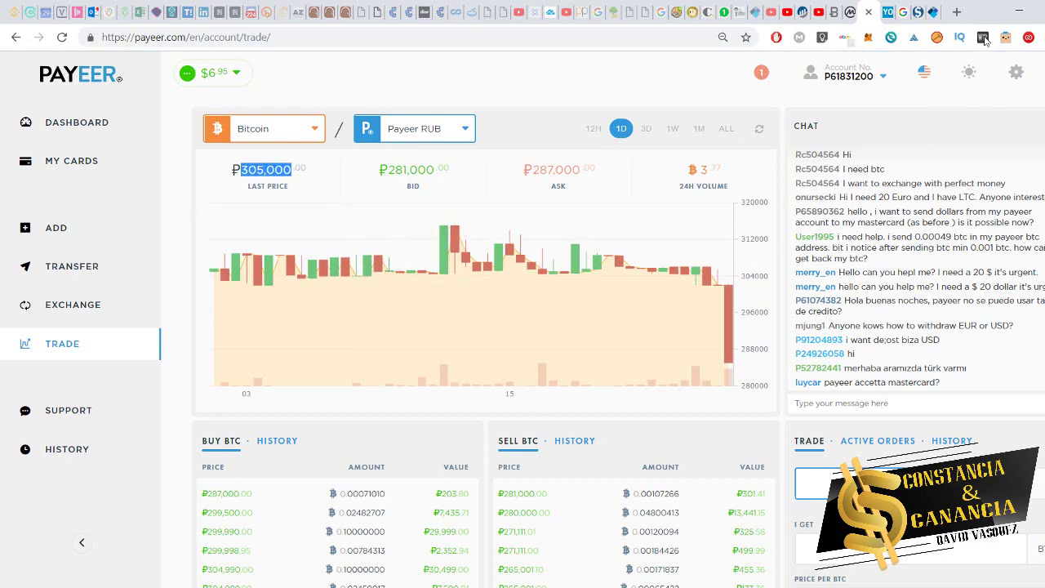
click(903, 11)
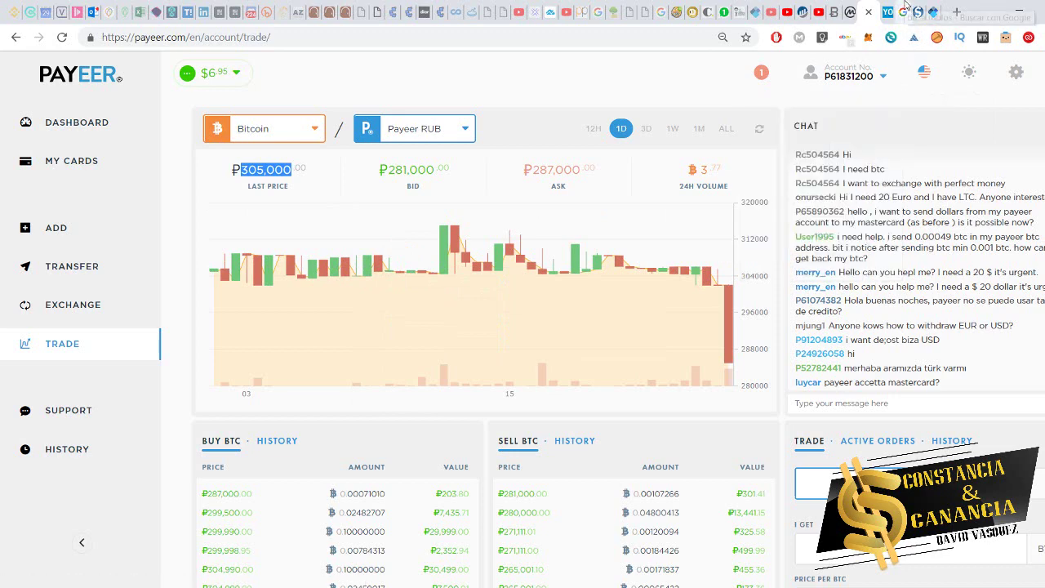
- Replace the Bitcoin amount 0,0016 with 1 and select the 250946,04 ruble result
click(215, 80)
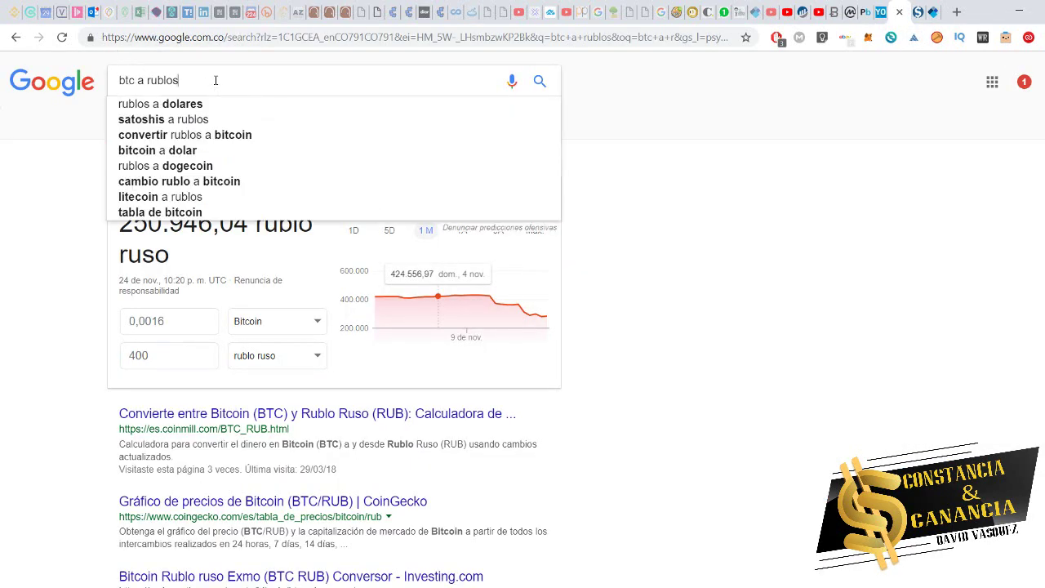
click(2, 278)
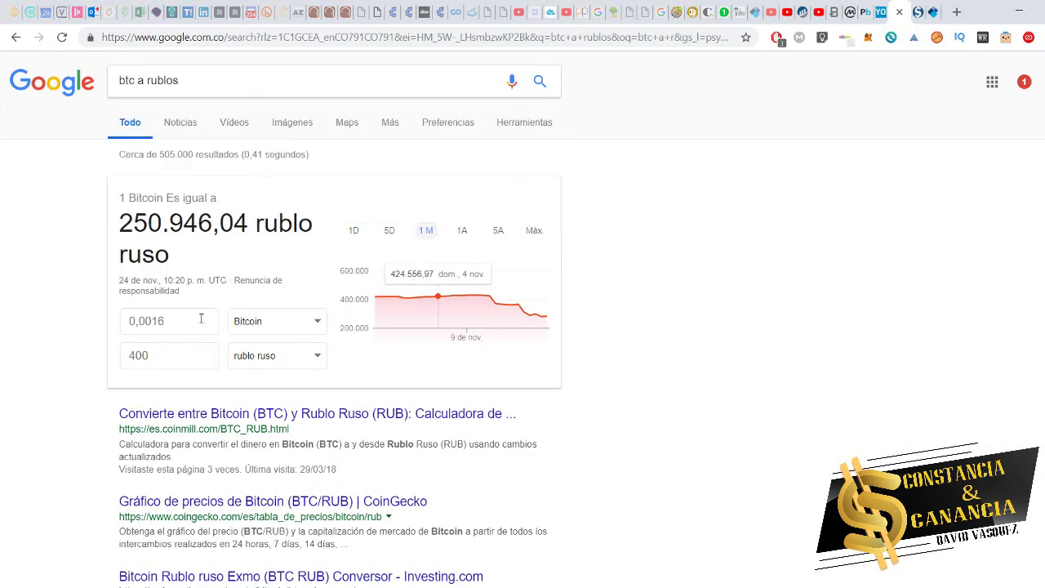
click(177, 357)
double_click(177, 357)
click(182, 316)
double_click(184, 317)
text(1)
click(88, 354)
drag(217, 360, 18, 373)
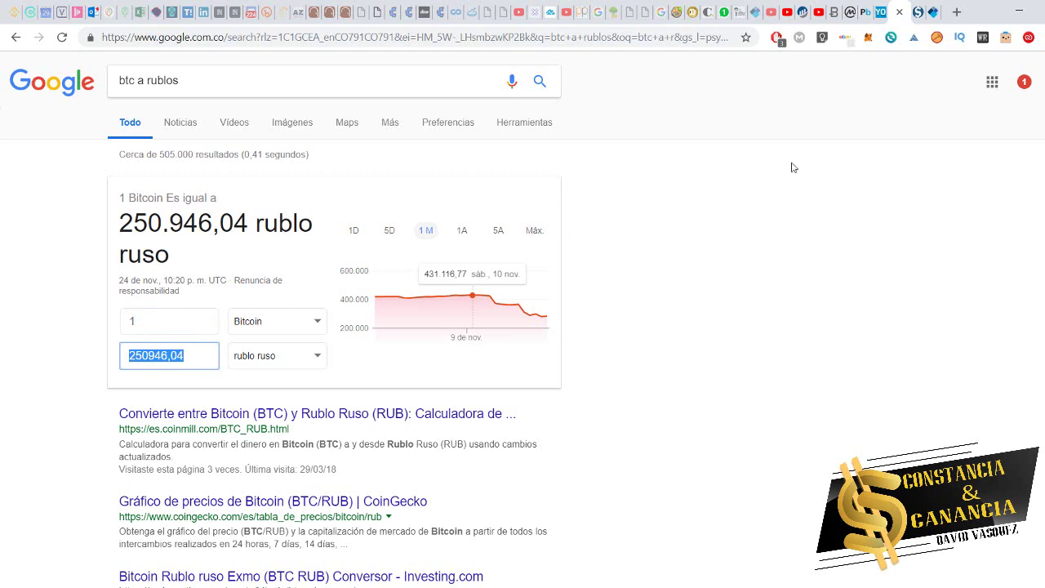
- Compare with Payeer's ₽305,000 last price, then return to the btc a rublos results
click(865, 12)
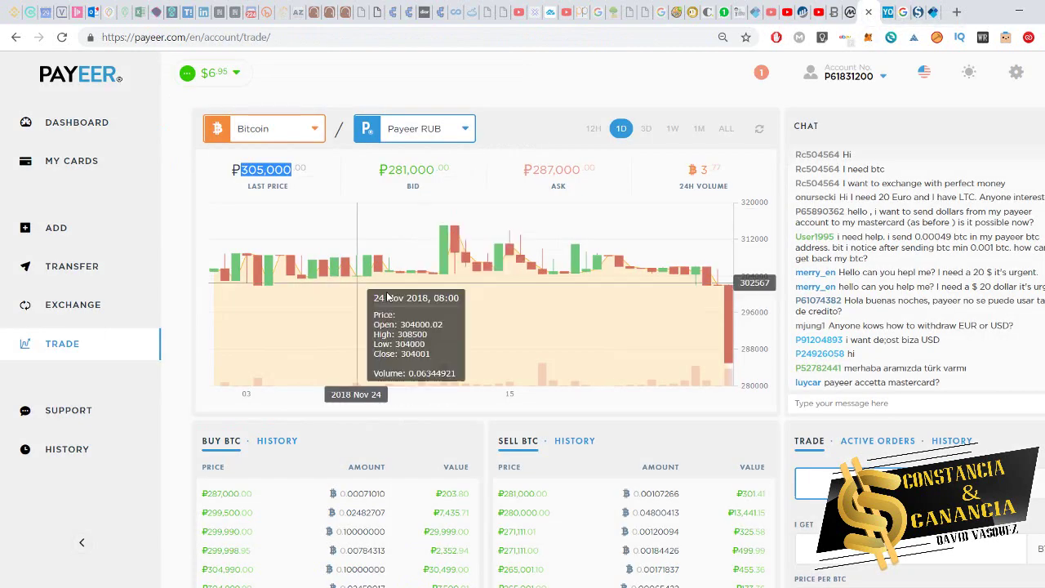
drag(243, 168, 284, 168)
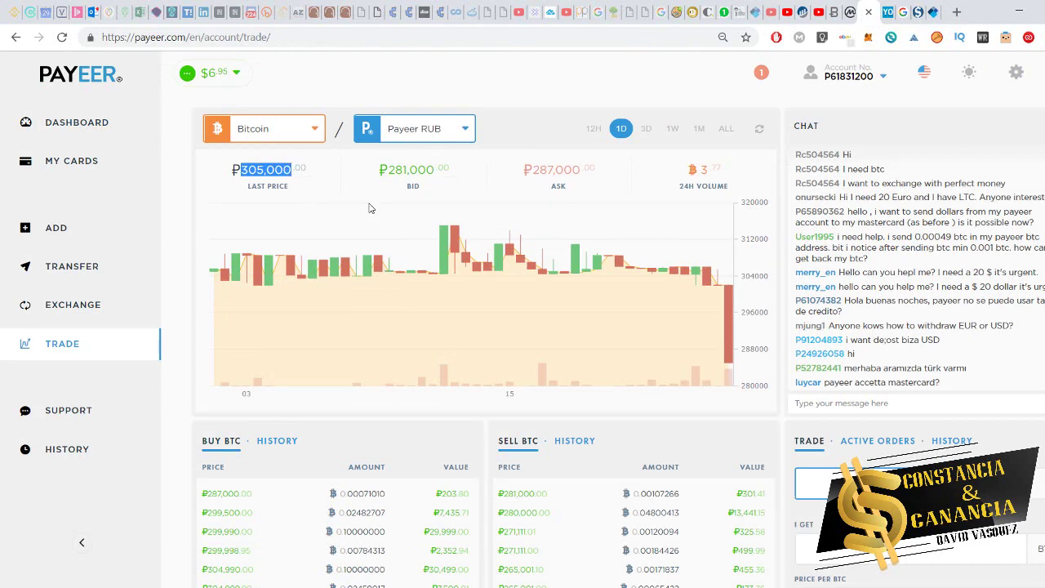
click(903, 12)
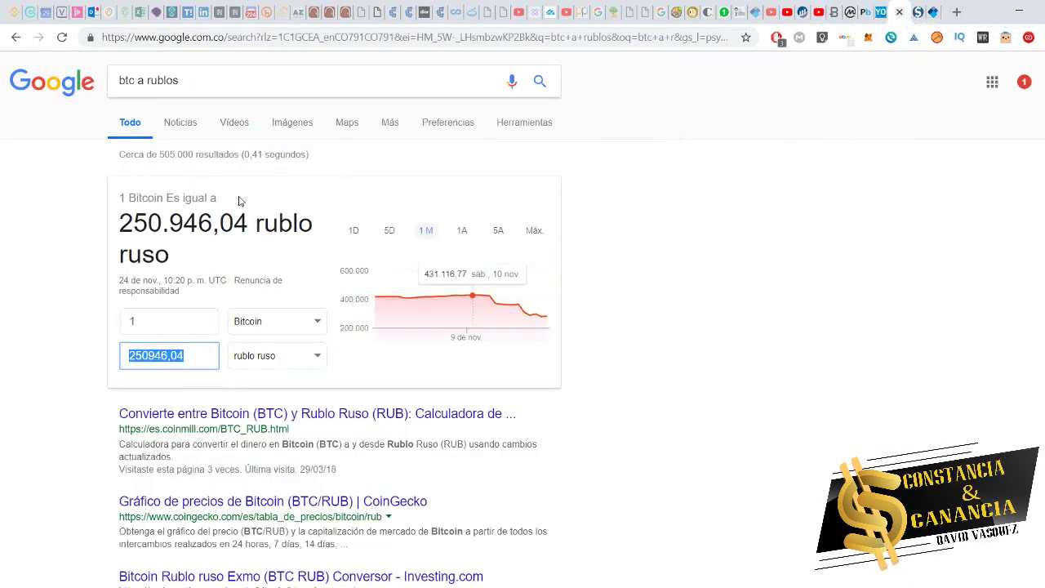
click(207, 81)
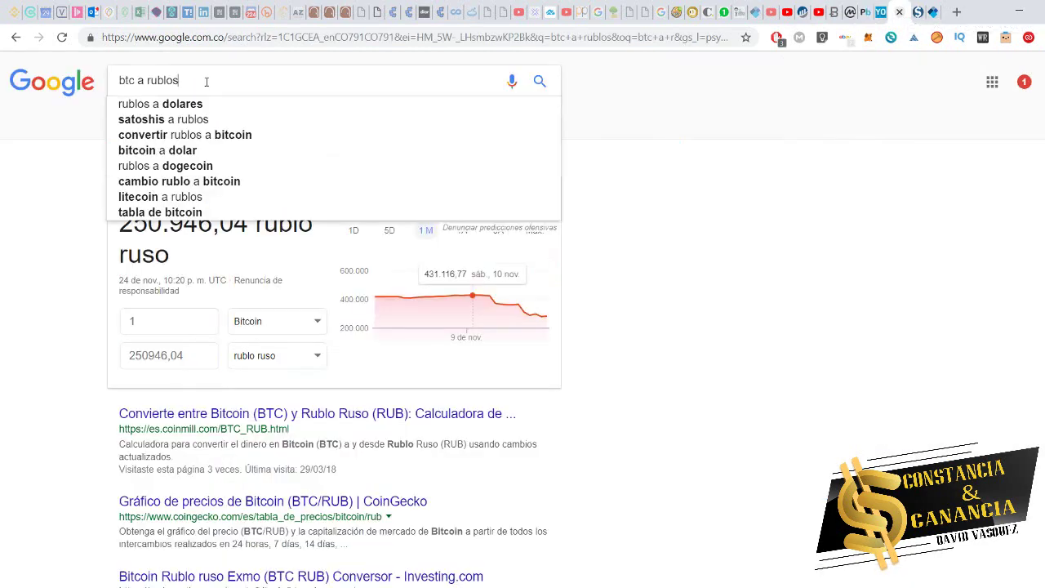
click(69, 196)
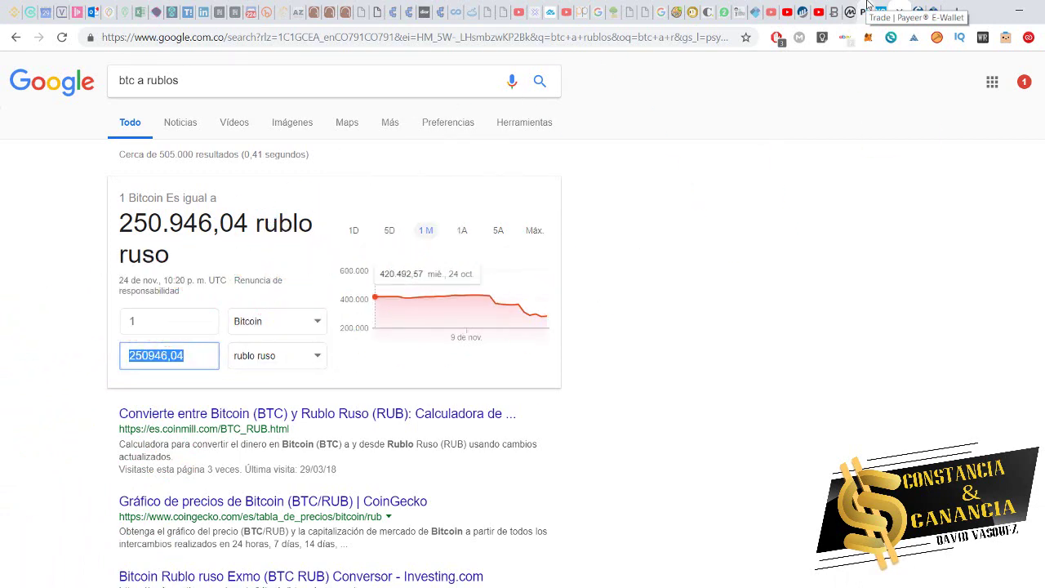
click(542, 11)
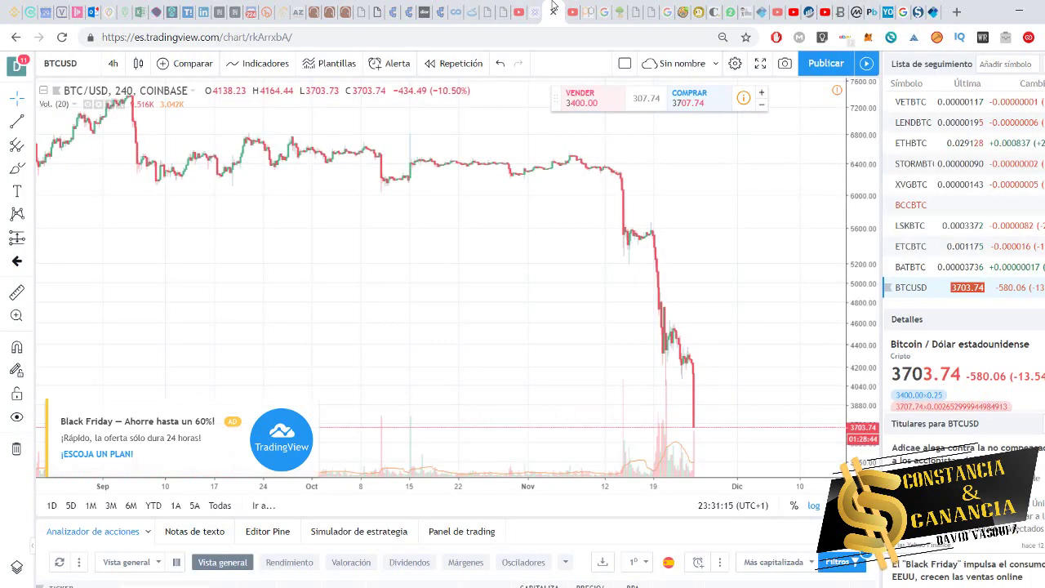
scroll(653, 356, down, 2)
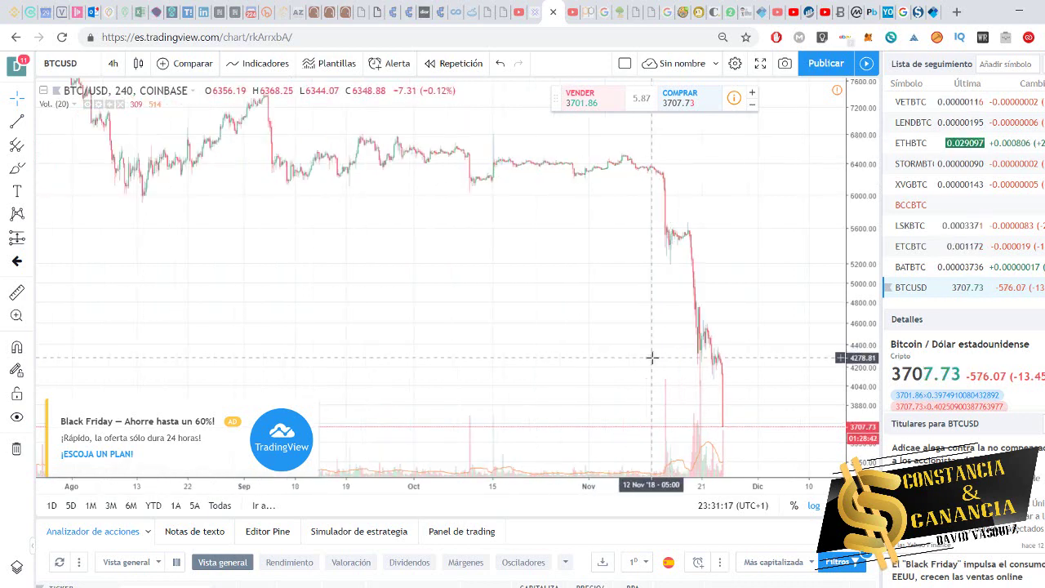
scroll(688, 394, up, 3)
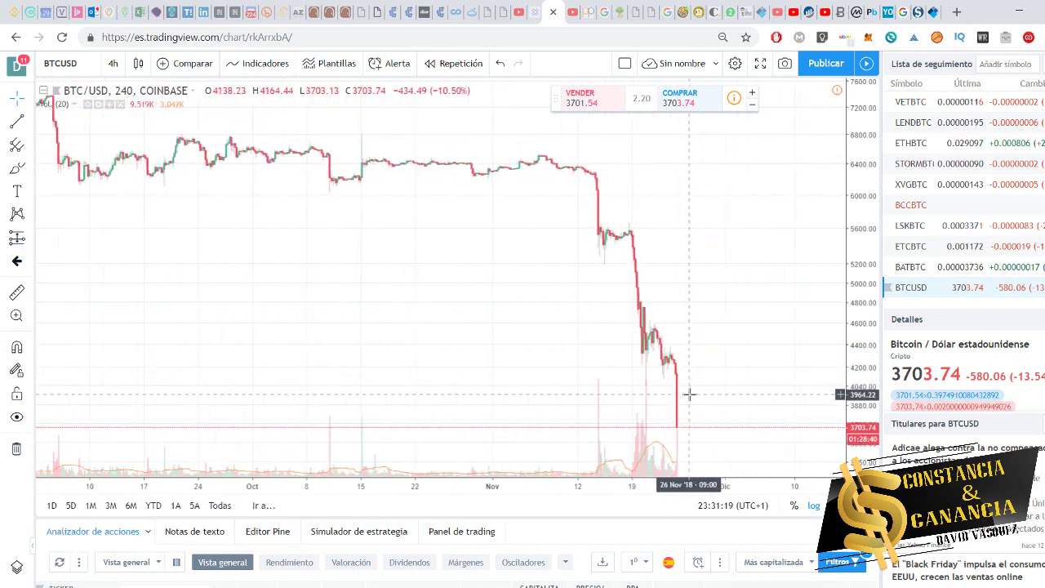
scroll(735, 384, up, 2)
drag(857, 239, 850, 371)
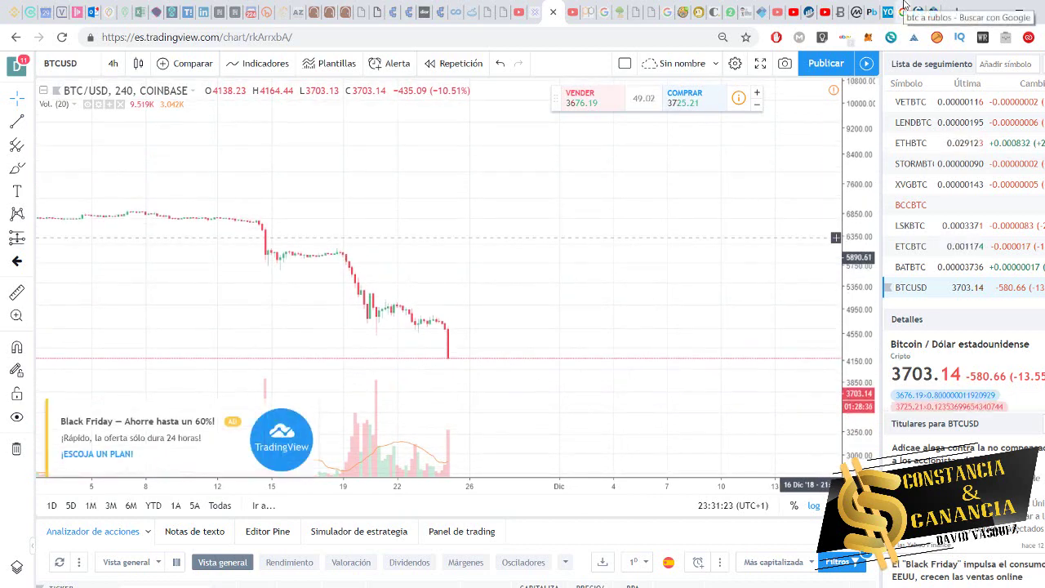
click(904, 8)
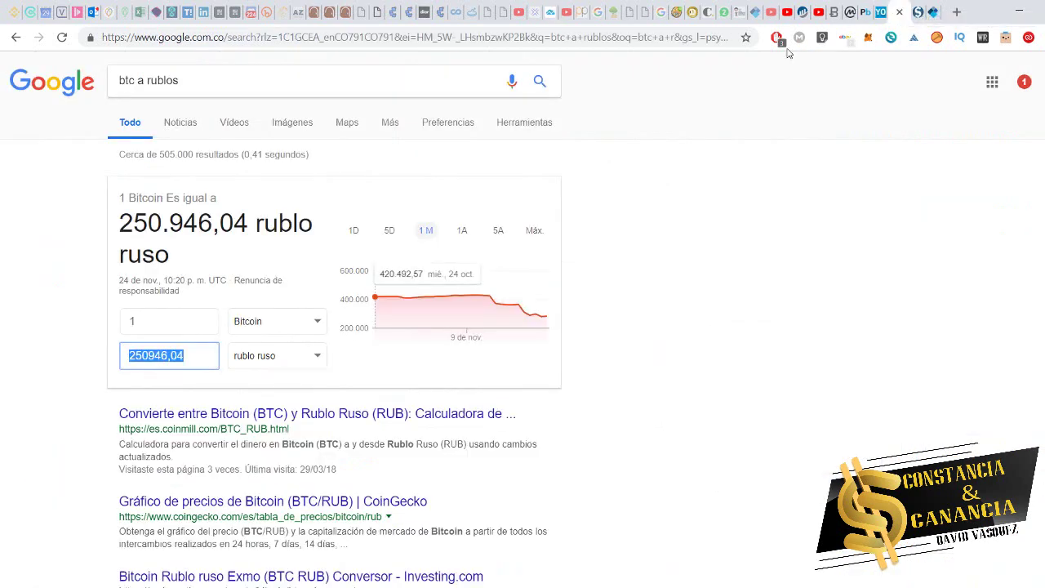
click(231, 75)
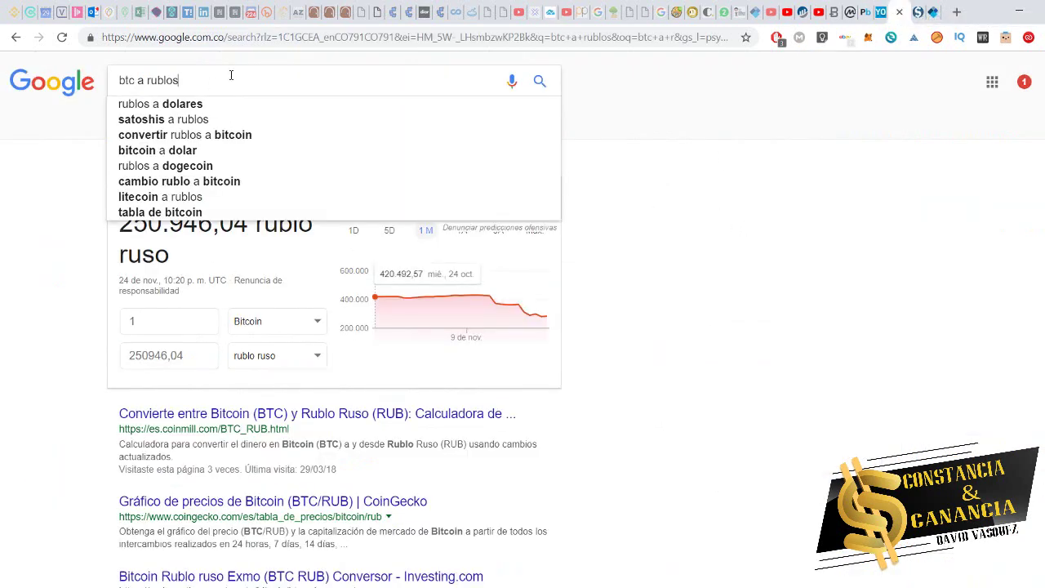
click(2, 249)
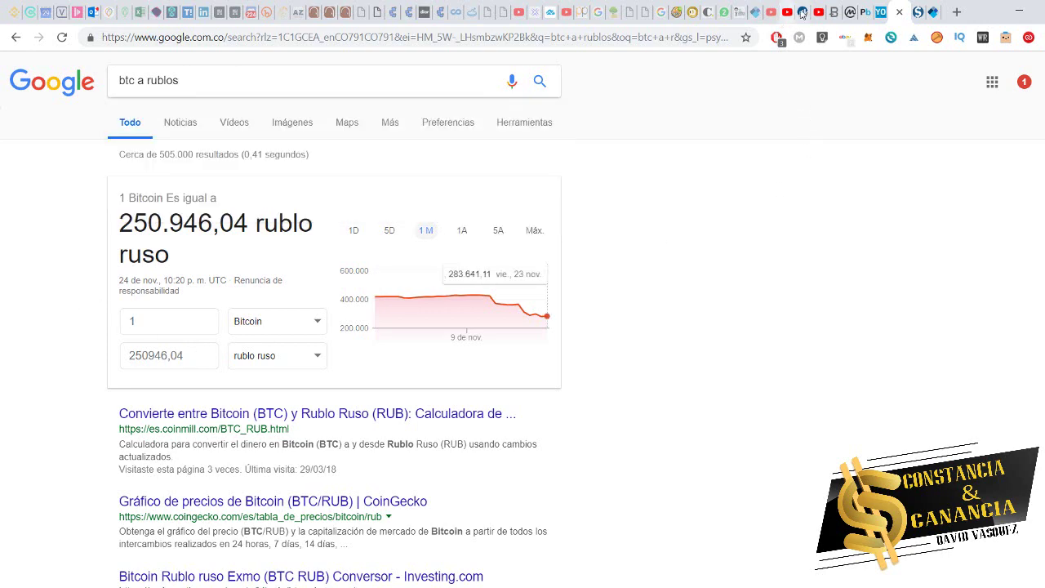
- Enter a 400-ruble Bitcoin buy on Payeer: 0.00139372 BTC at 287000 per BTC
click(861, 6)
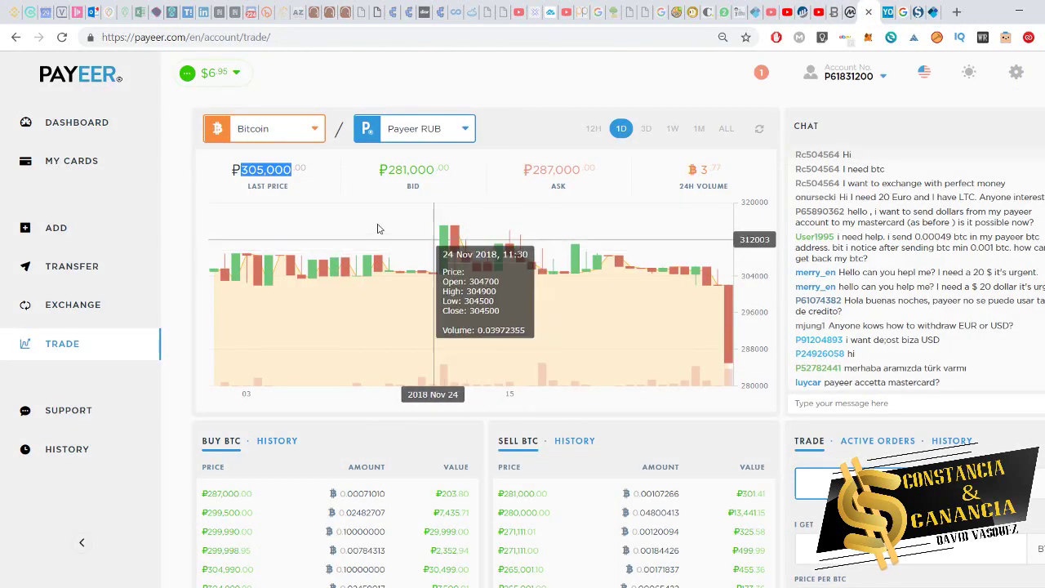
drag(242, 170, 293, 177)
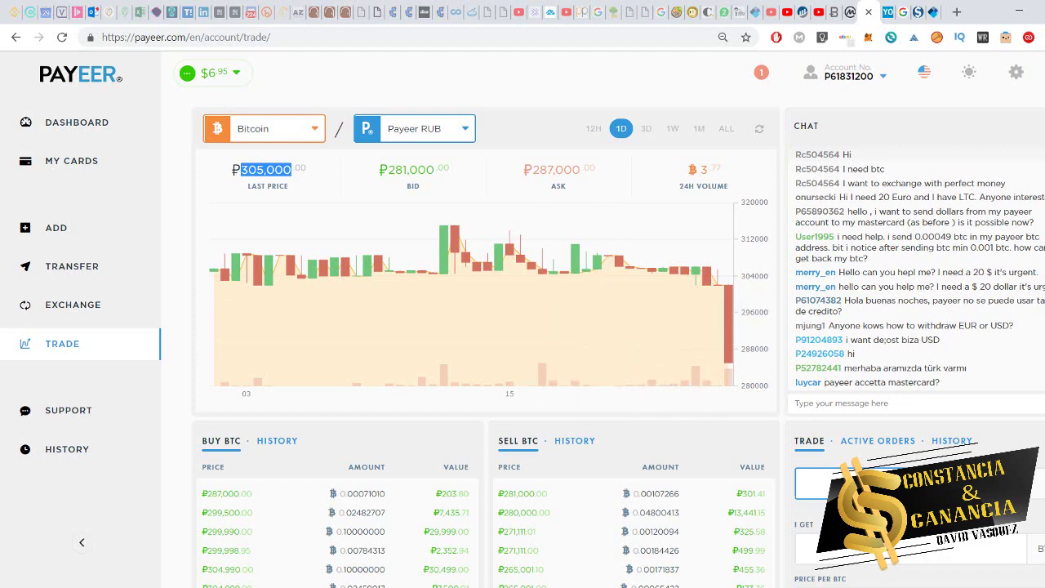
scroll(946, 402, down, 3)
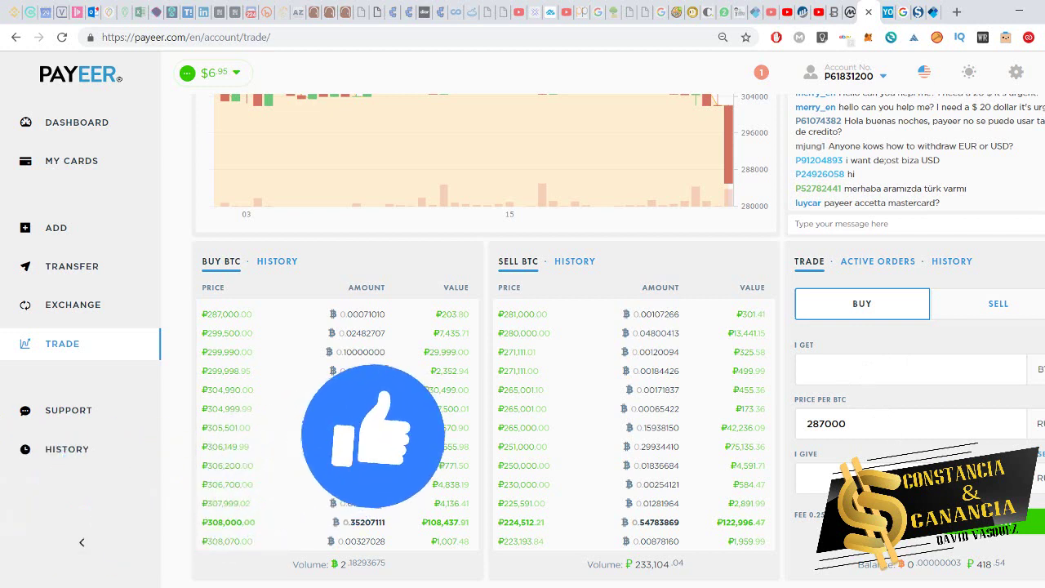
text(400)
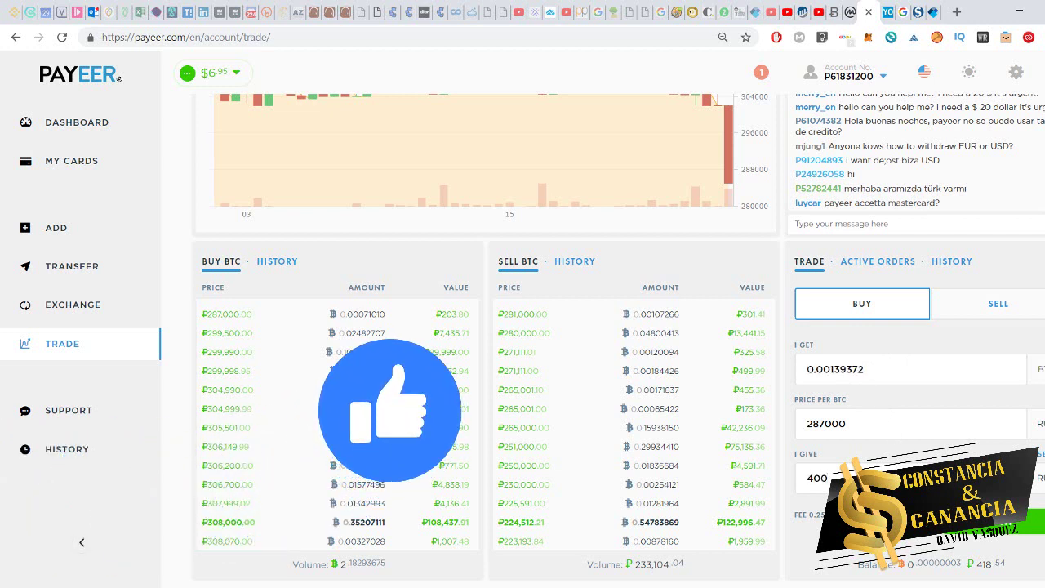
drag(880, 377, 751, 369)
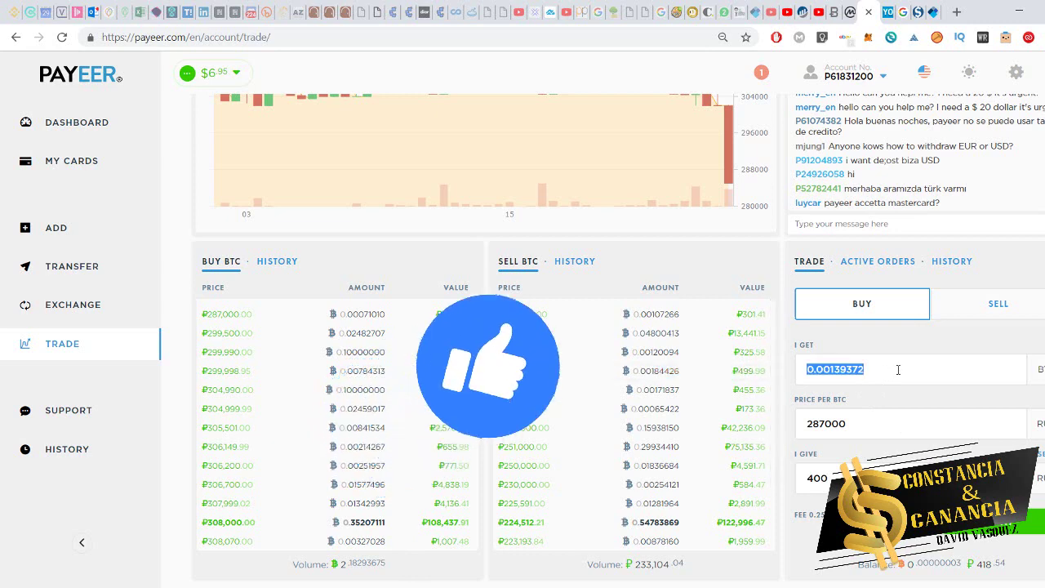
click(888, 426)
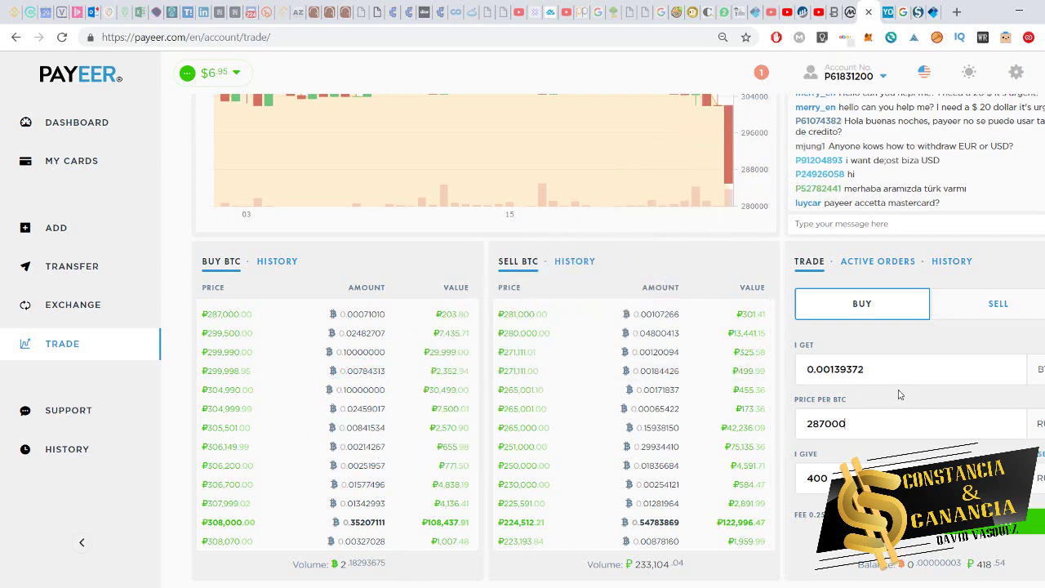
scroll(899, 395, up, 2)
scroll(441, 297, down, 1)
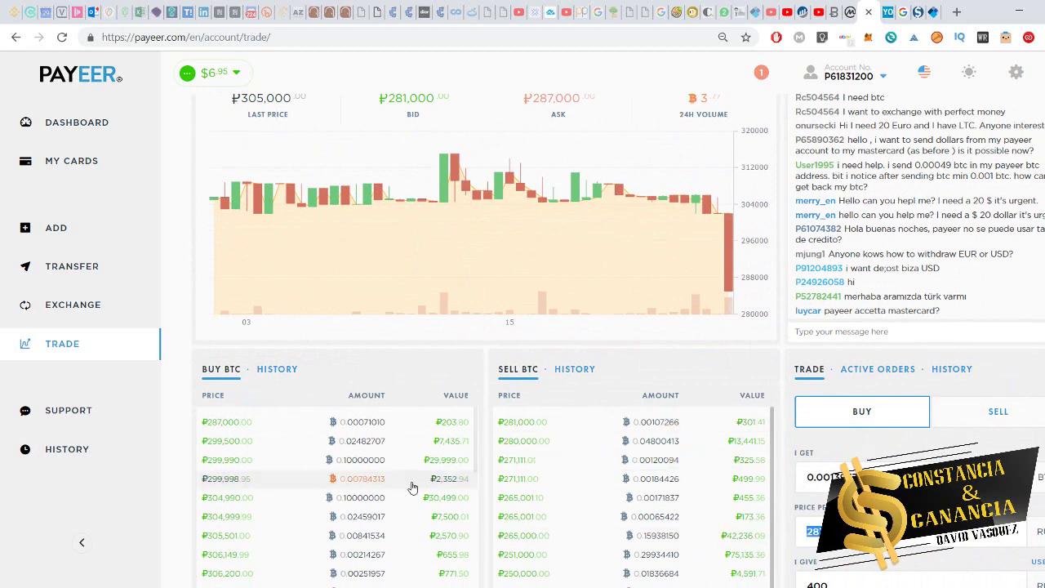
scroll(845, 449, down, 1)
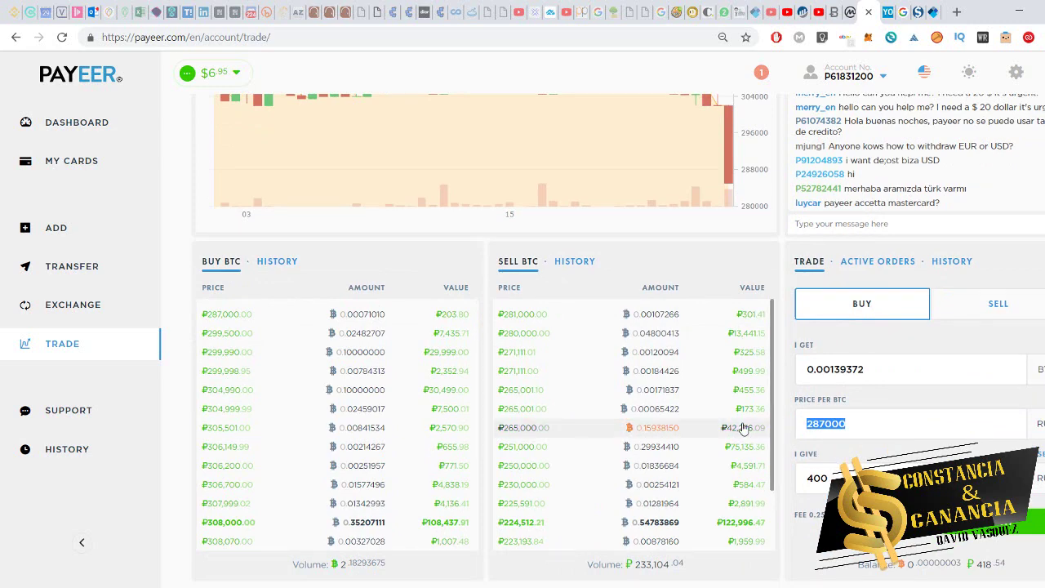
click(887, 8)
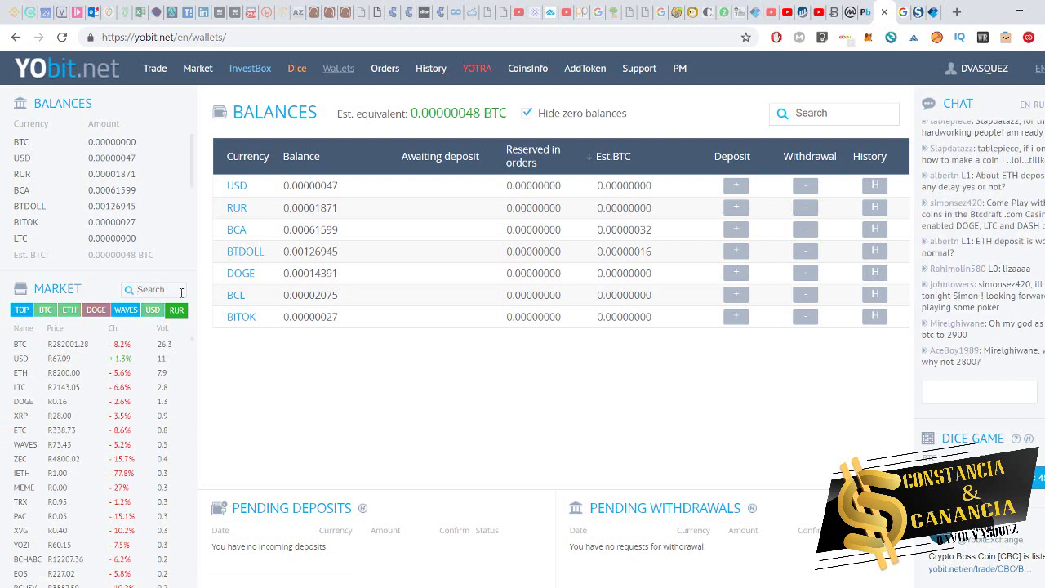
- Open YoBit's BTC/RUR market at 282001.28, then go back to Google's btc a rublos results
click(173, 310)
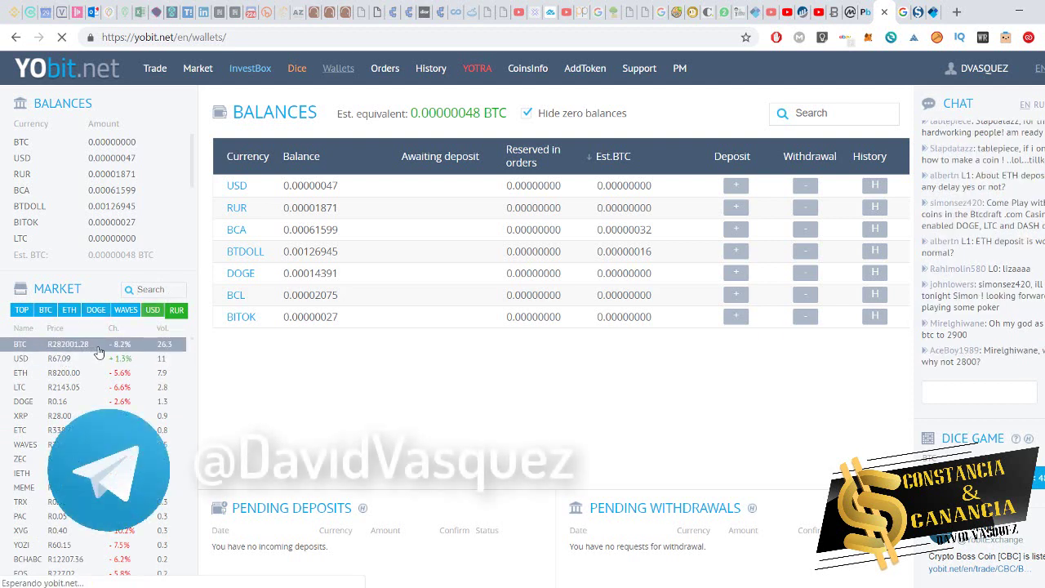
click(97, 344)
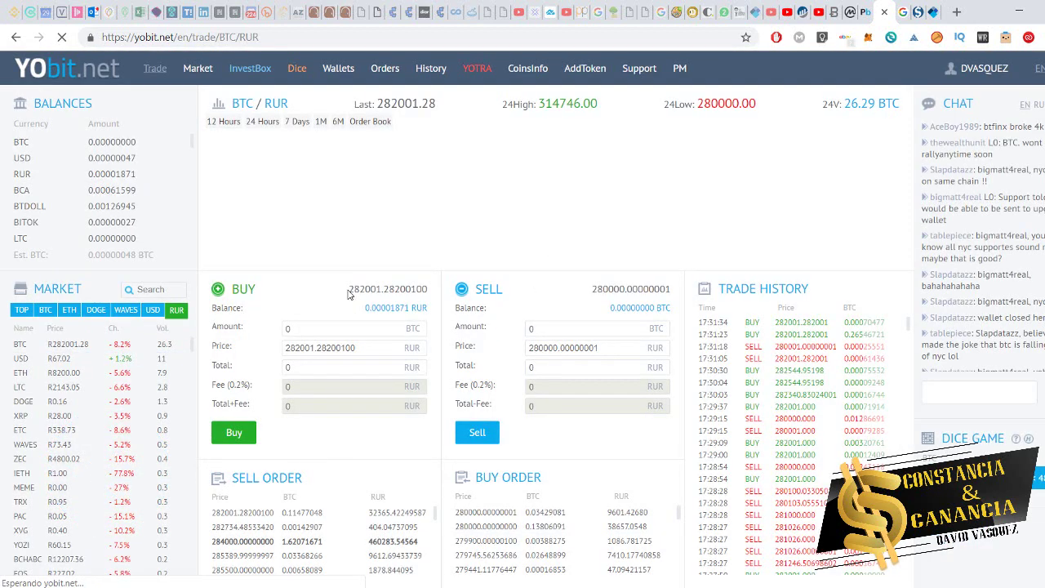
click(905, 10)
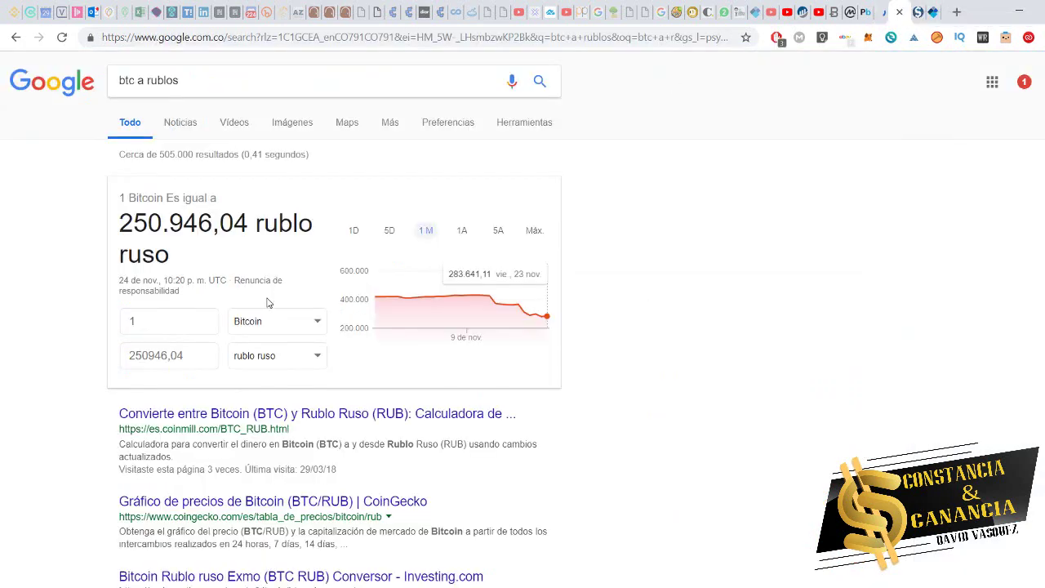
- Change the Google search to 'btc a usd' (3.710,00 dollars), then return to YoBit BTC/RUR
drag(120, 221, 245, 275)
click(223, 78)
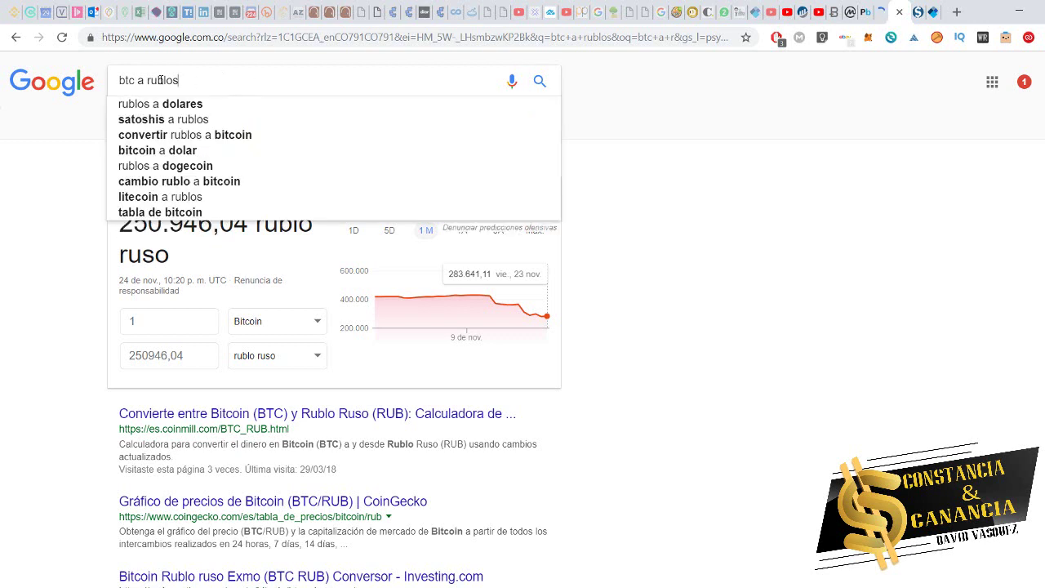
drag(148, 82, 276, 81)
text(usd)
key(Return)
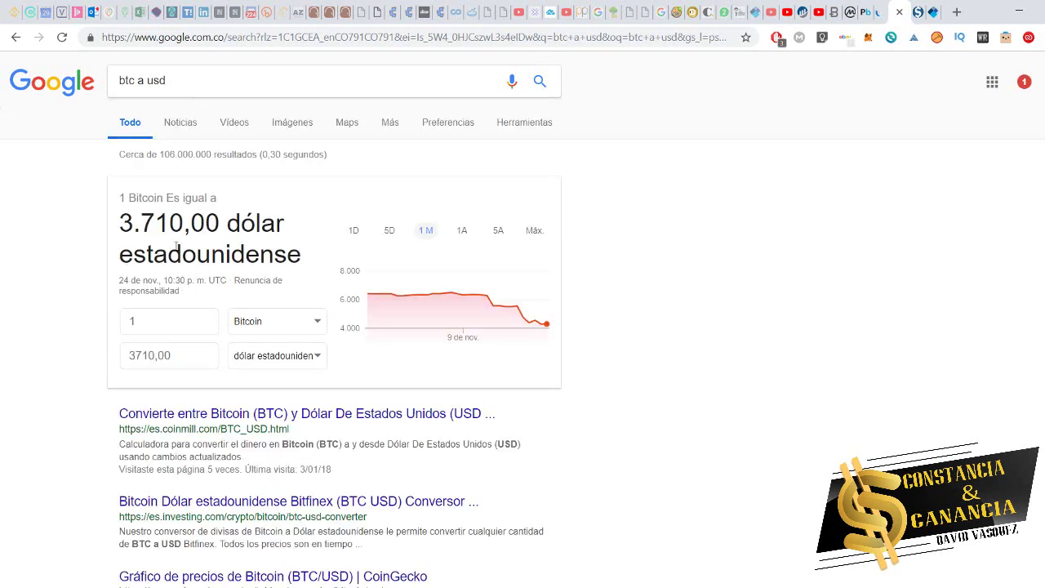
click(876, 11)
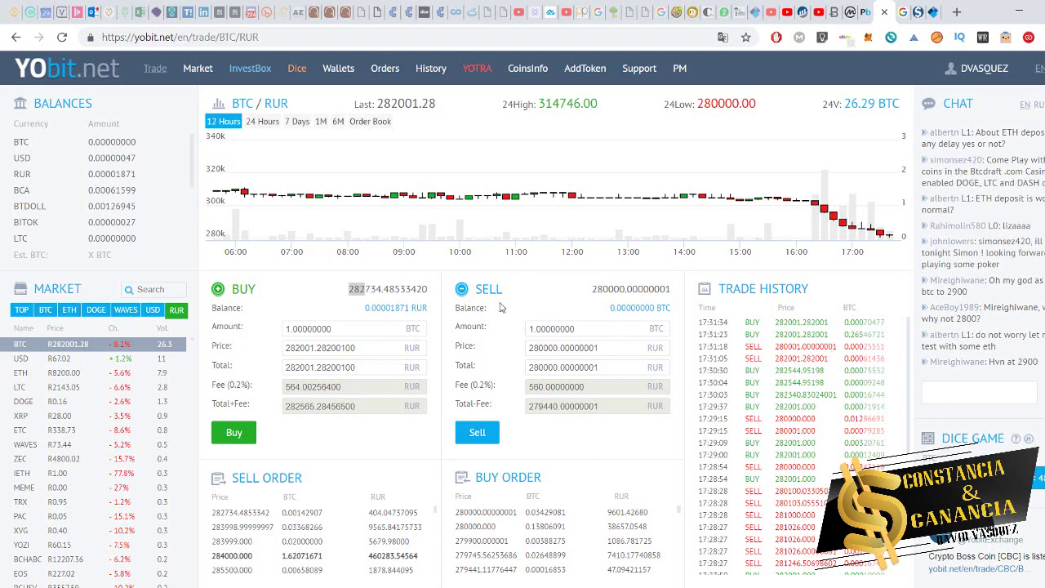
- Open YoBit Wallets, listing seven non-zero balances worth about 0.00000048 BTC
click(341, 72)
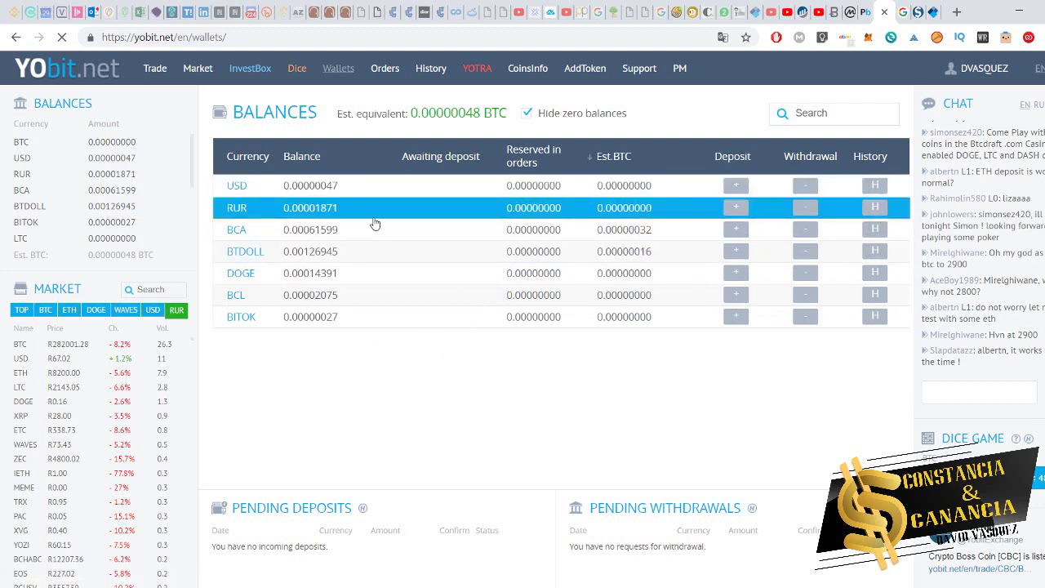
- Request a 400 RUR deposit into the YoBit ruble balance with Payeer as the method
click(736, 209)
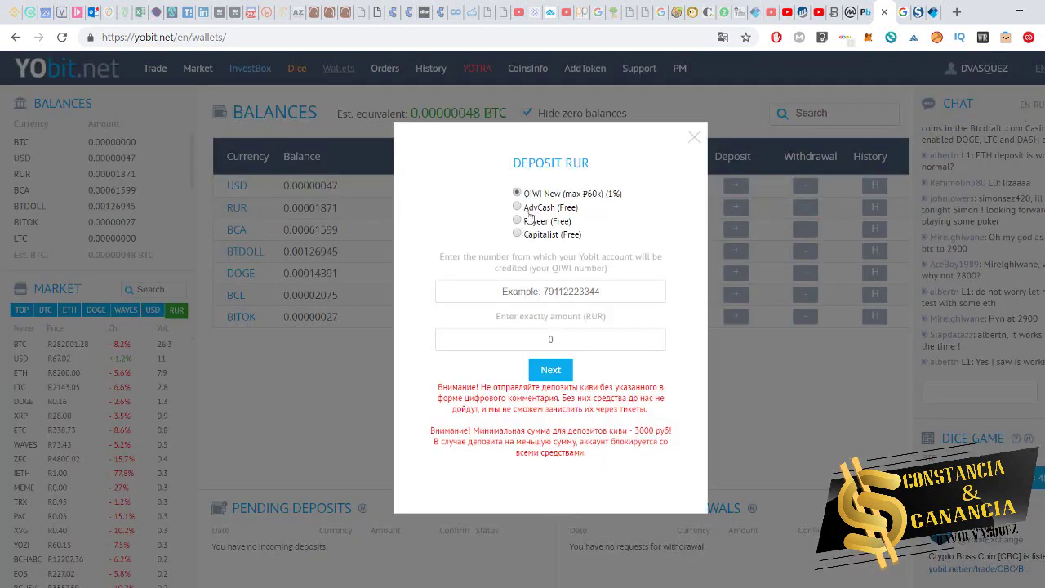
click(517, 221)
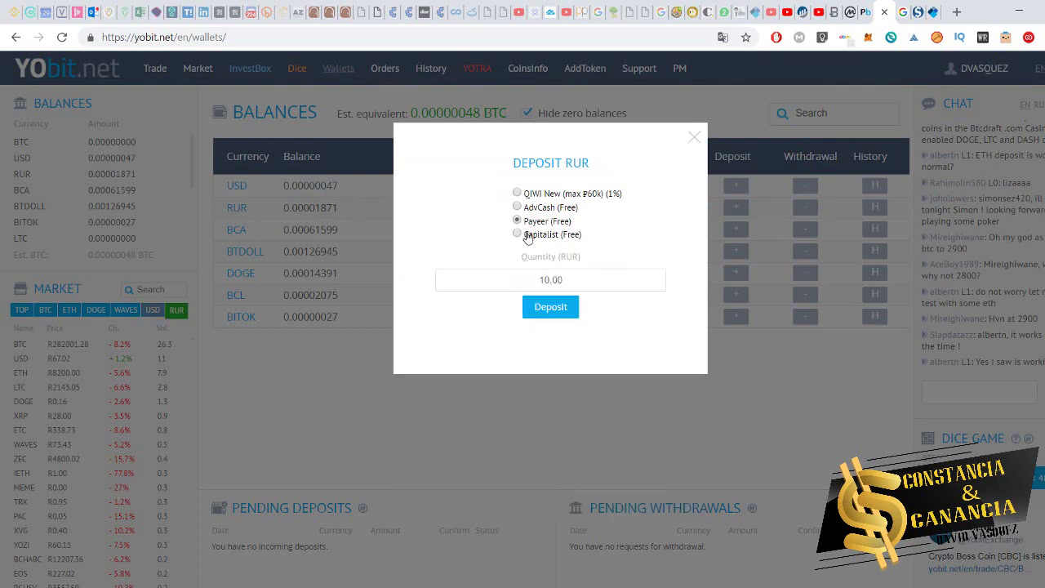
double_click(599, 275)
text(400)
click(560, 309)
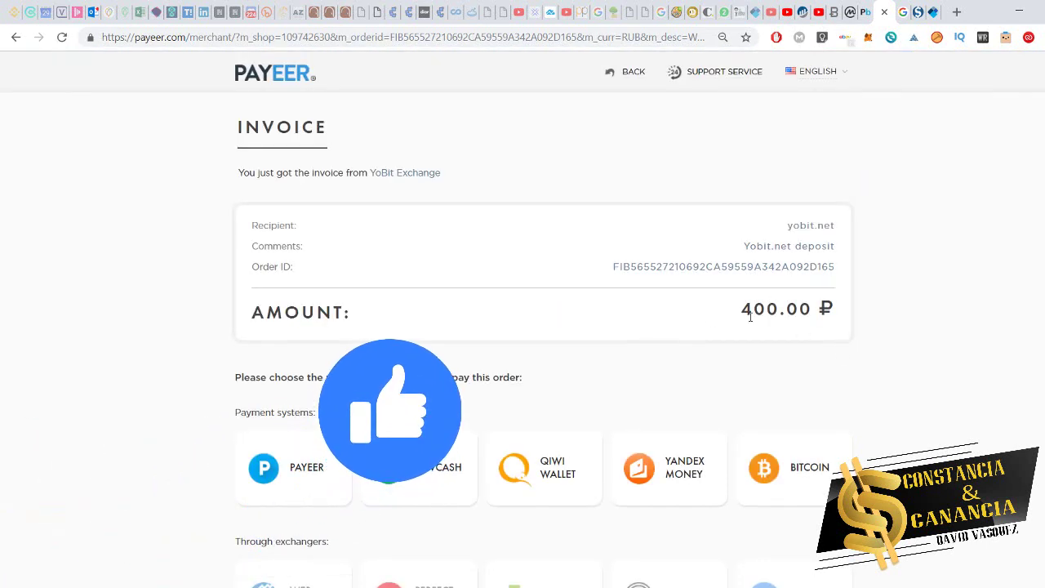
- Leave the 400.00 ₽ Payeer invoice unpaid and go back to YoBit's BTC/RUR page
mouse_move(328, 467)
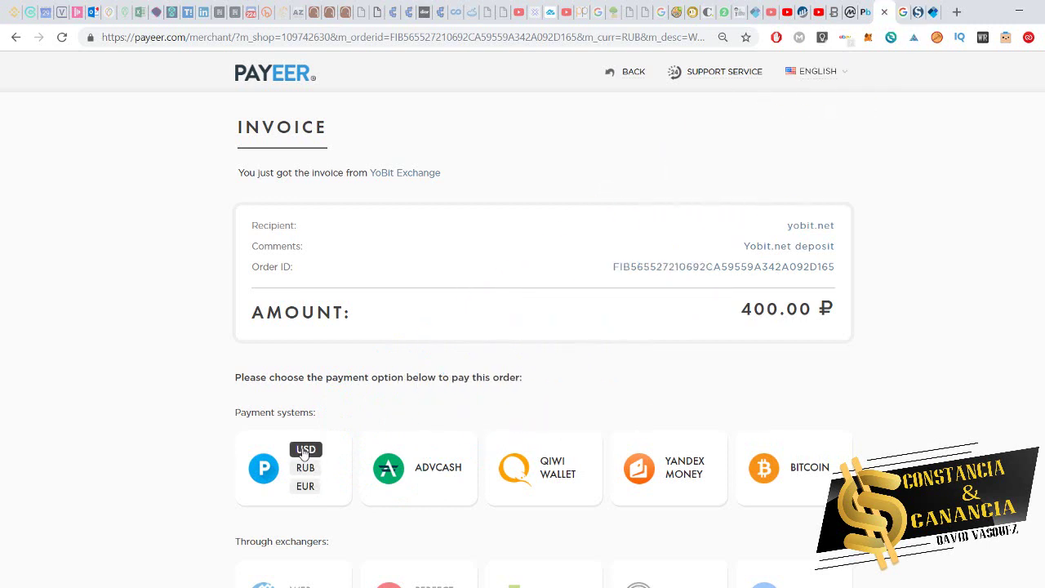
click(16, 37)
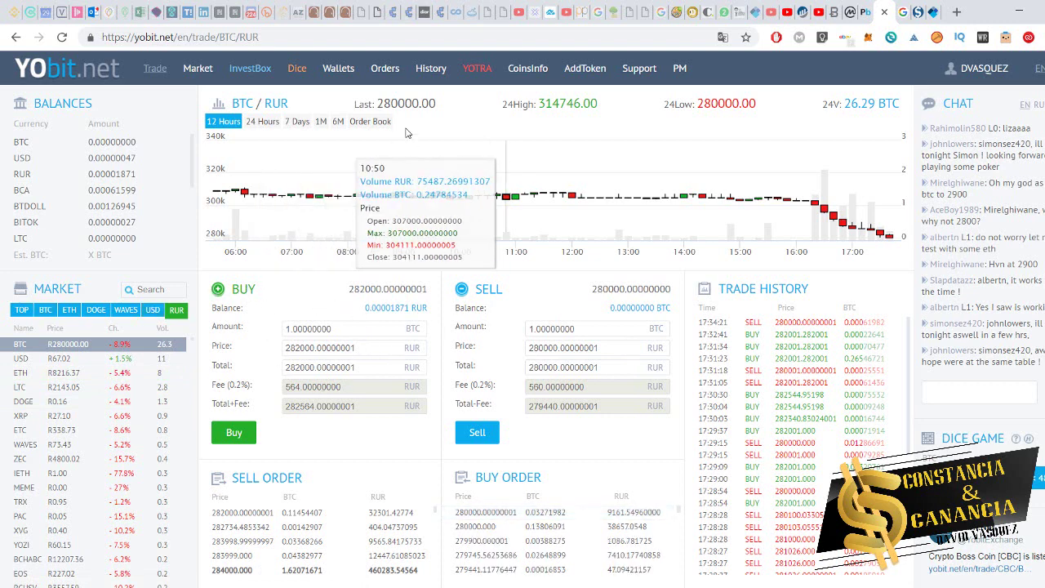
- Copy the last price 280000 into the BTC Buy Price field
drag(355, 103, 406, 104)
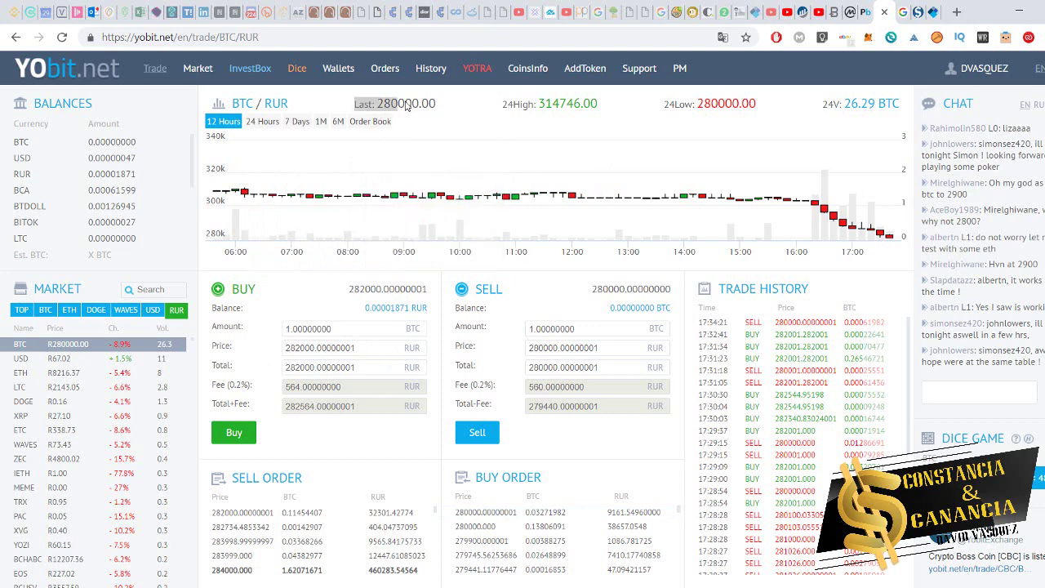
click(318, 349)
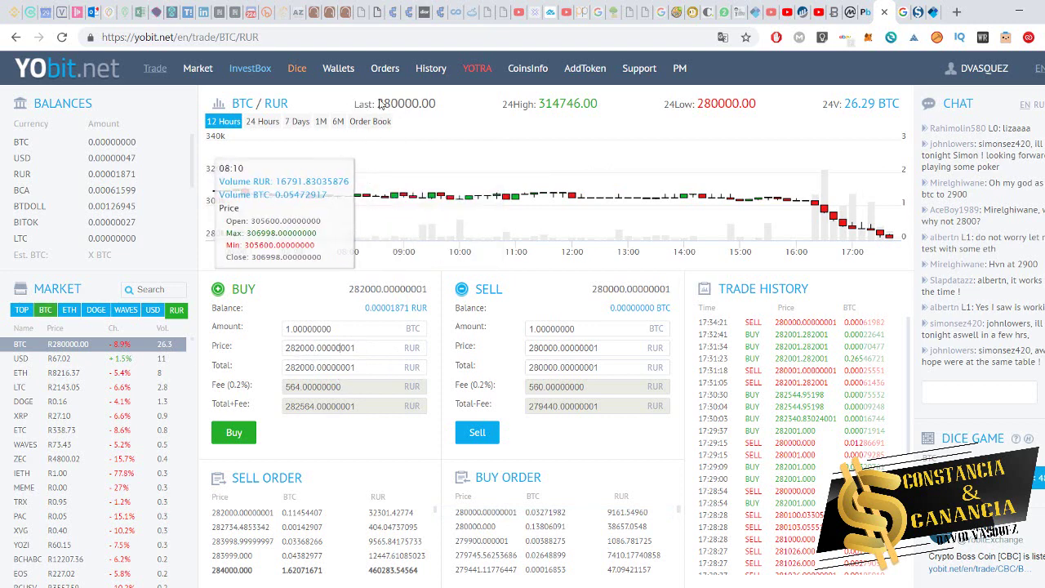
drag(376, 104, 416, 109)
key(ctrl+c)
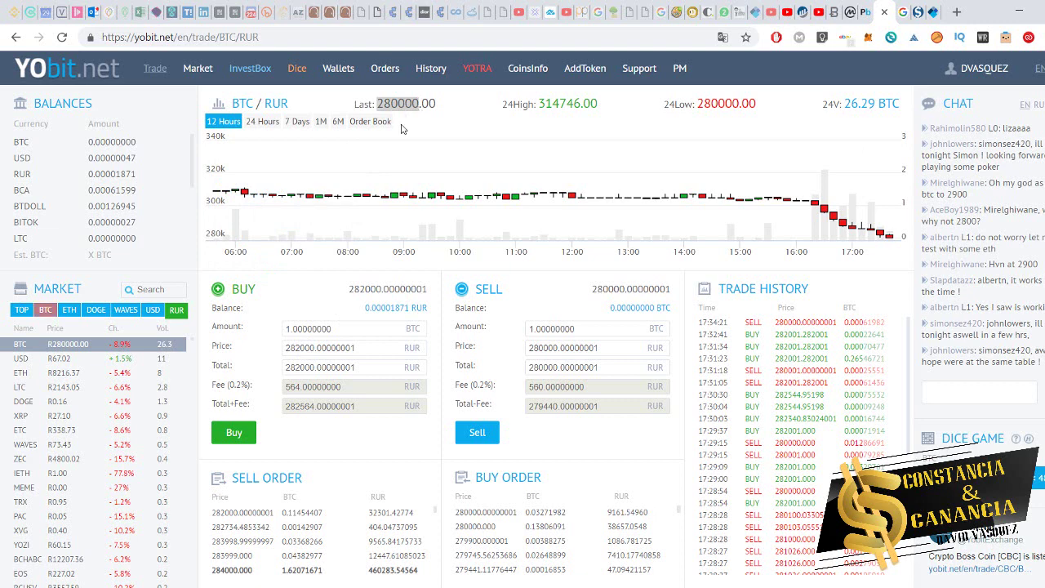
drag(362, 350, 251, 354)
key(ctrl+v)
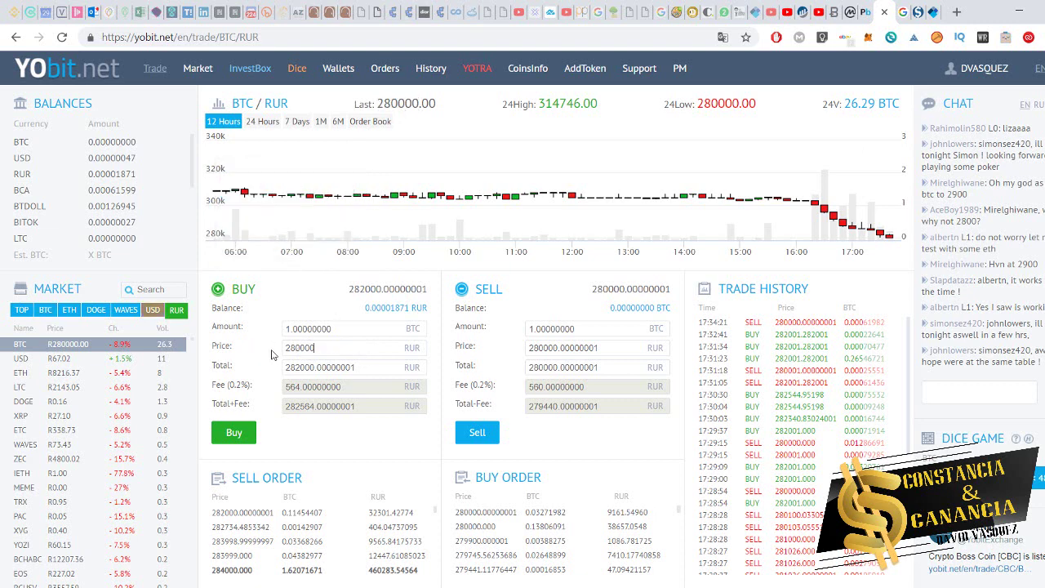
click(310, 298)
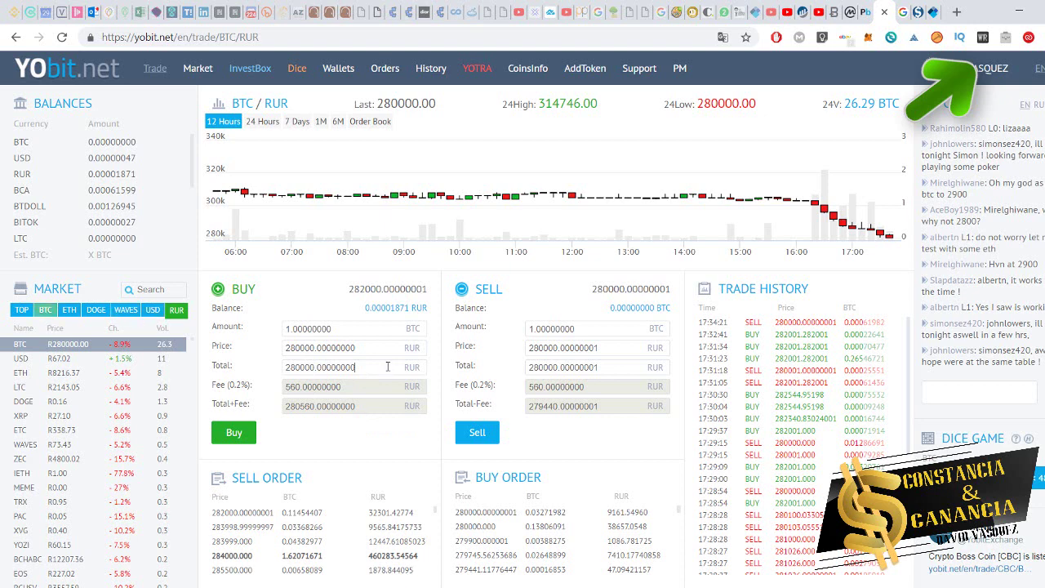
- Set the buy total to 400 RUR, giving 0.00142857 BTC, then go to Changer
drag(382, 365, 259, 372)
text(400)
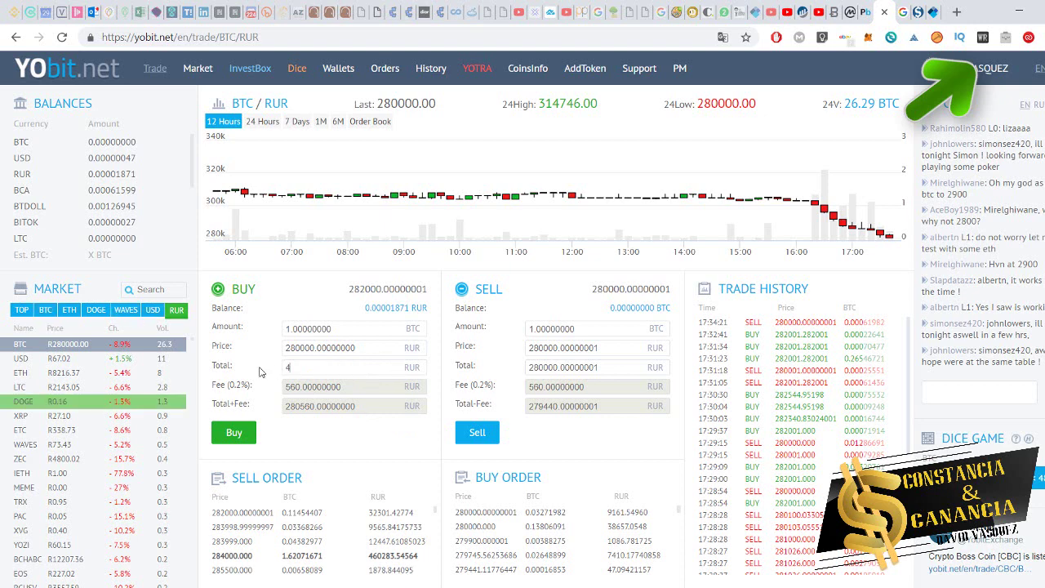
click(348, 446)
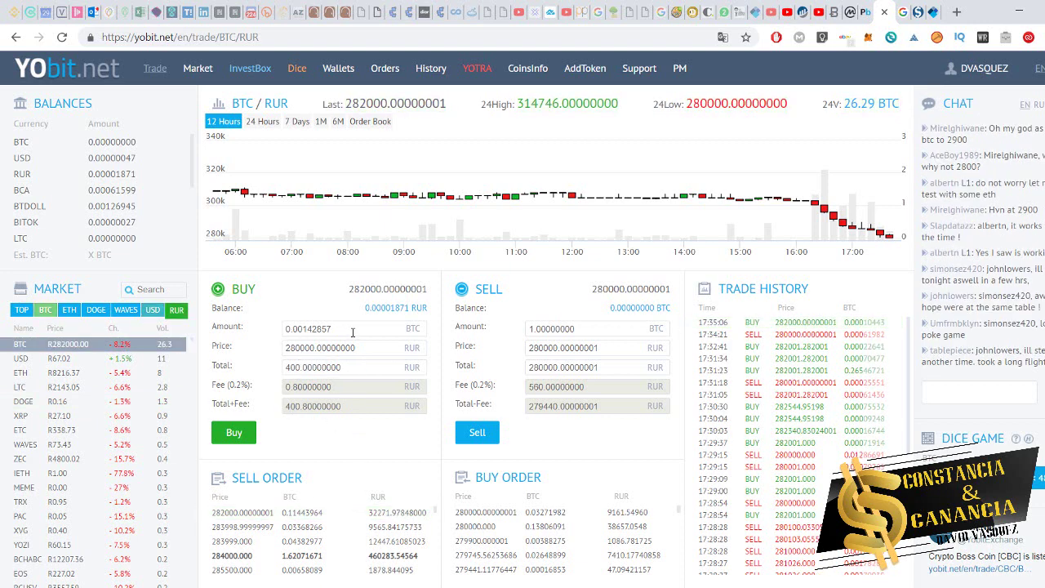
drag(352, 329, 277, 331)
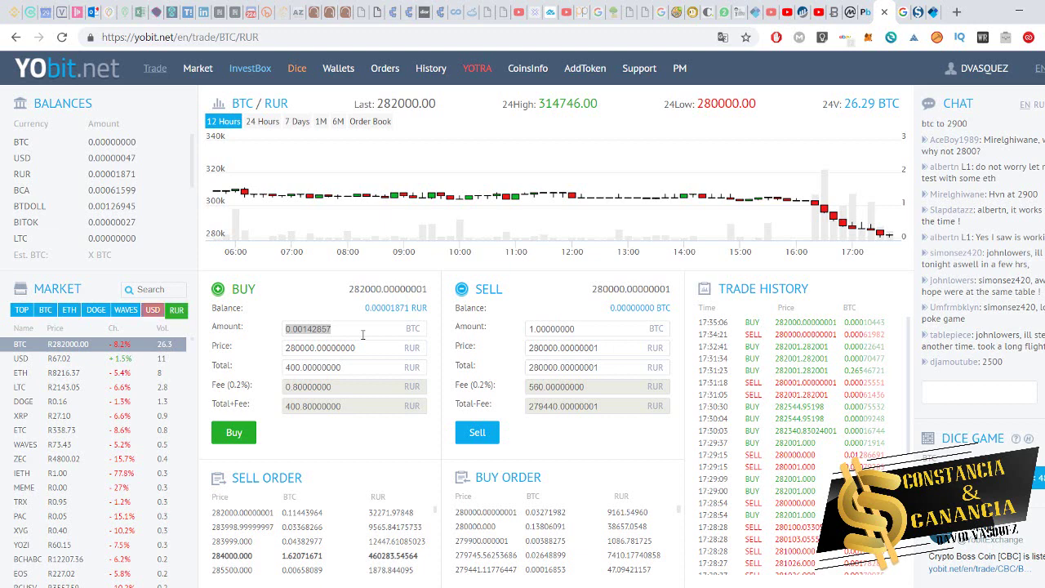
click(360, 443)
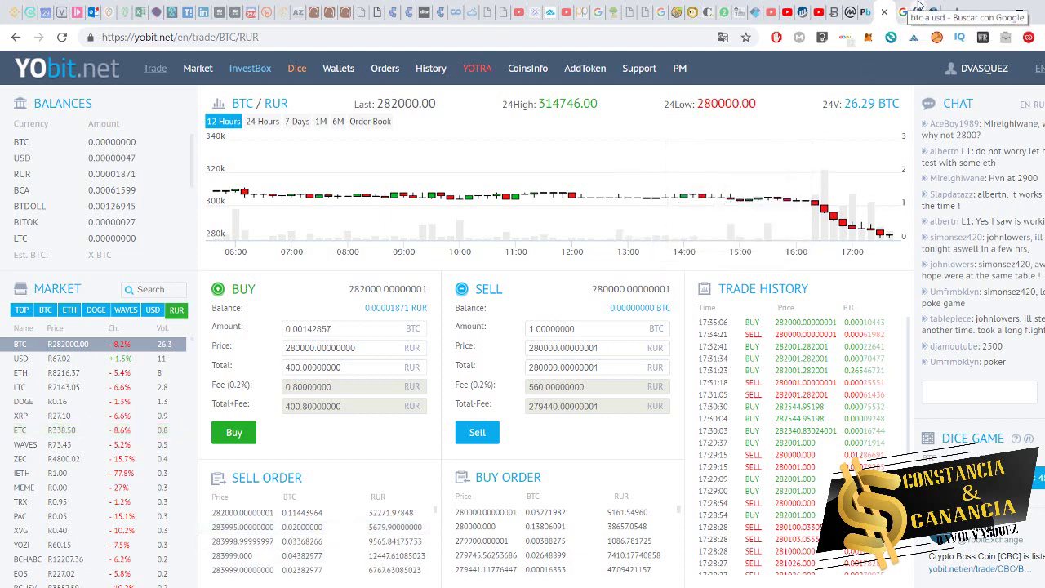
click(918, 8)
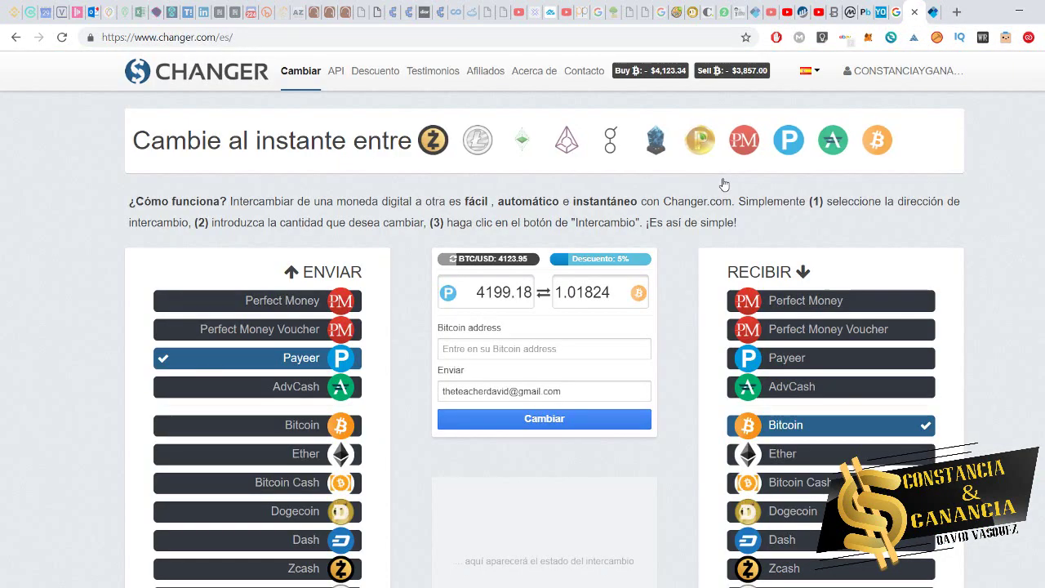
- Try AdvCash as the send currency, then switch back to Payeer
scroll(726, 286, down, 2)
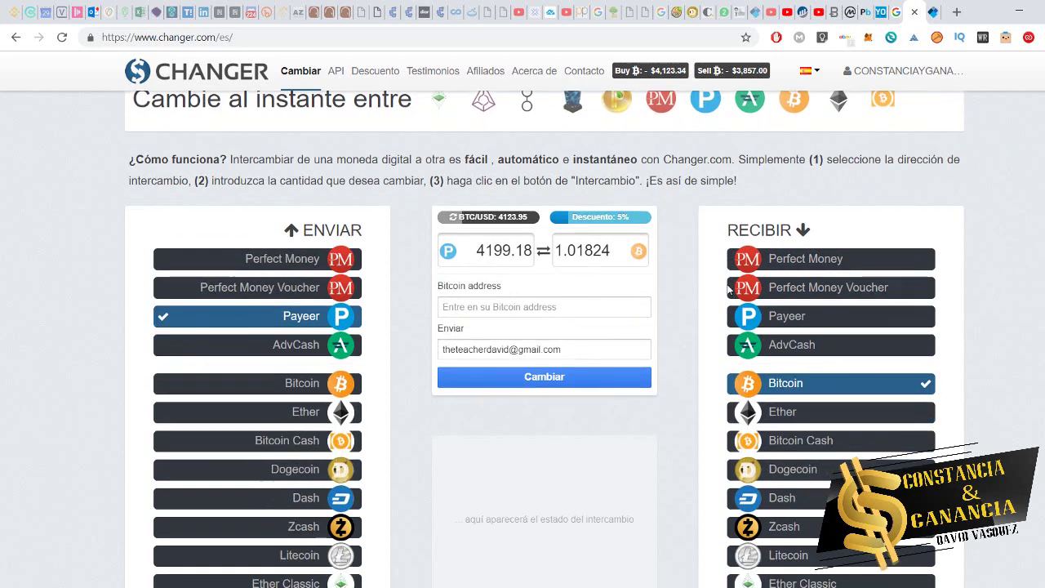
scroll(294, 212, up, 2)
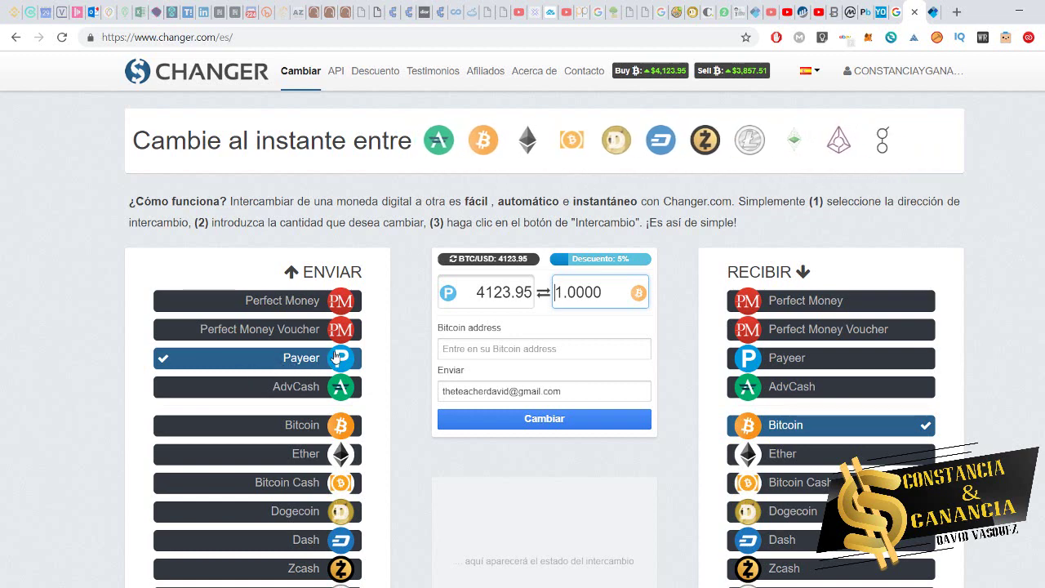
click(328, 383)
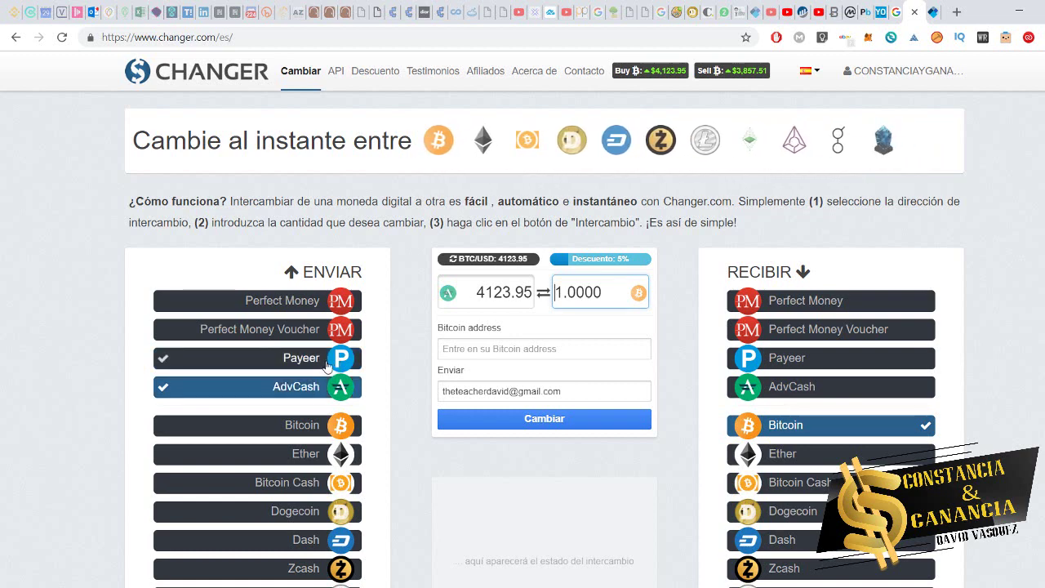
scroll(320, 457, down, 3)
scroll(319, 457, up, 3)
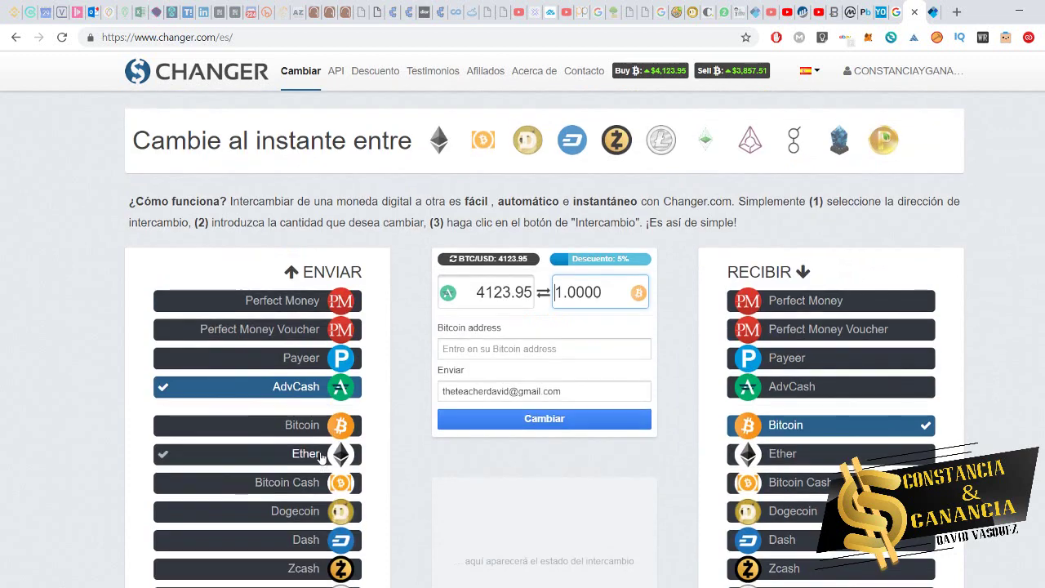
click(310, 363)
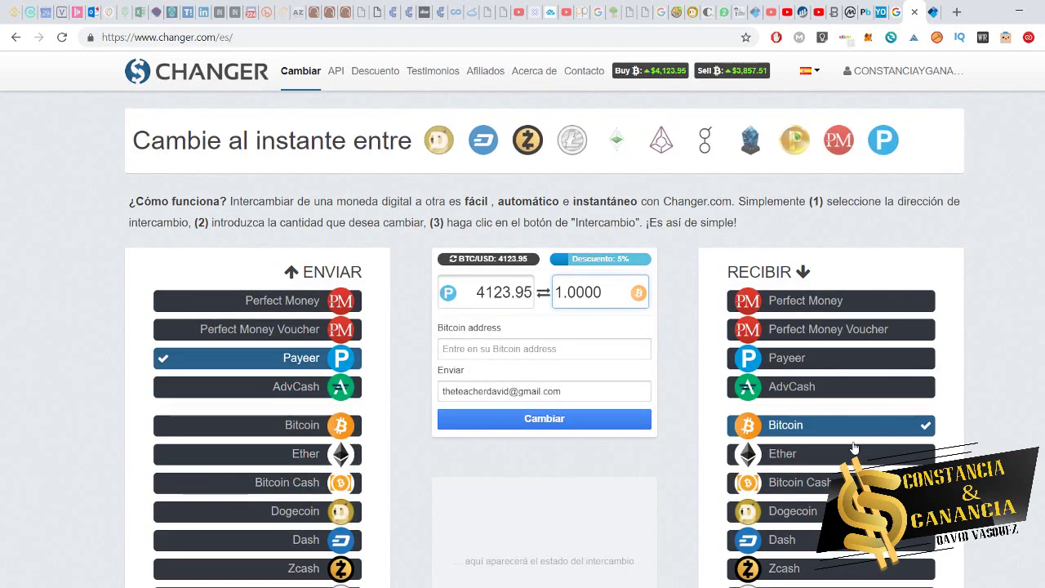
- Compare receive rates for Ether, Bitcoin Cash, Dogecoin and Zcash, then reselect Bitcoin
click(832, 456)
click(816, 483)
click(804, 513)
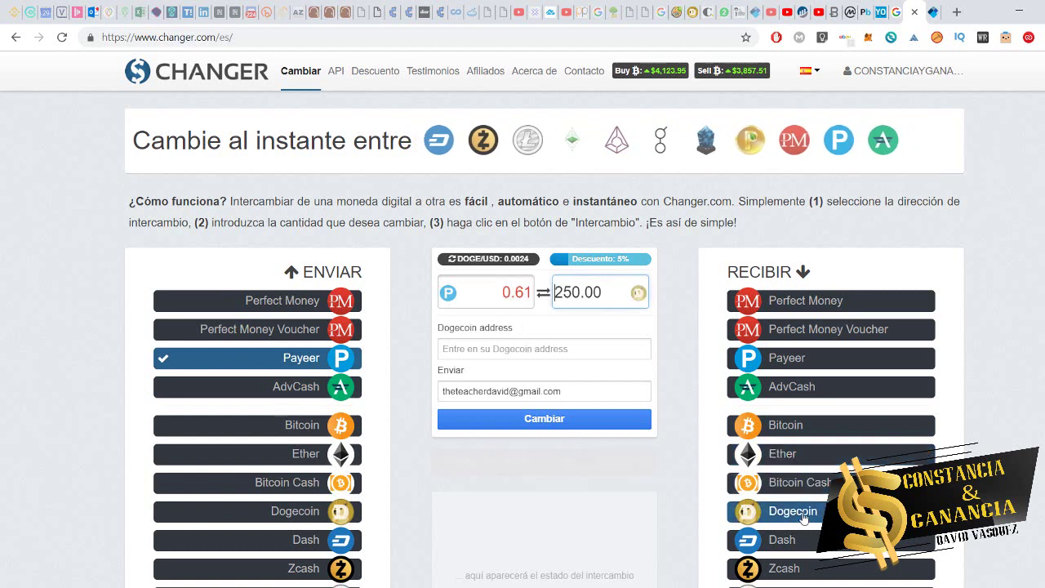
click(779, 568)
click(821, 479)
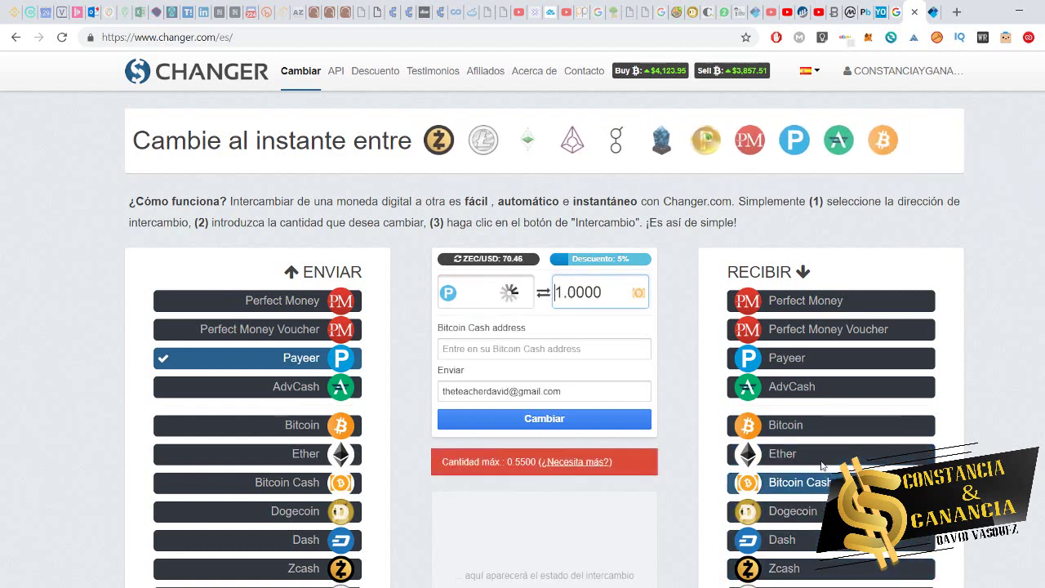
click(820, 457)
click(790, 423)
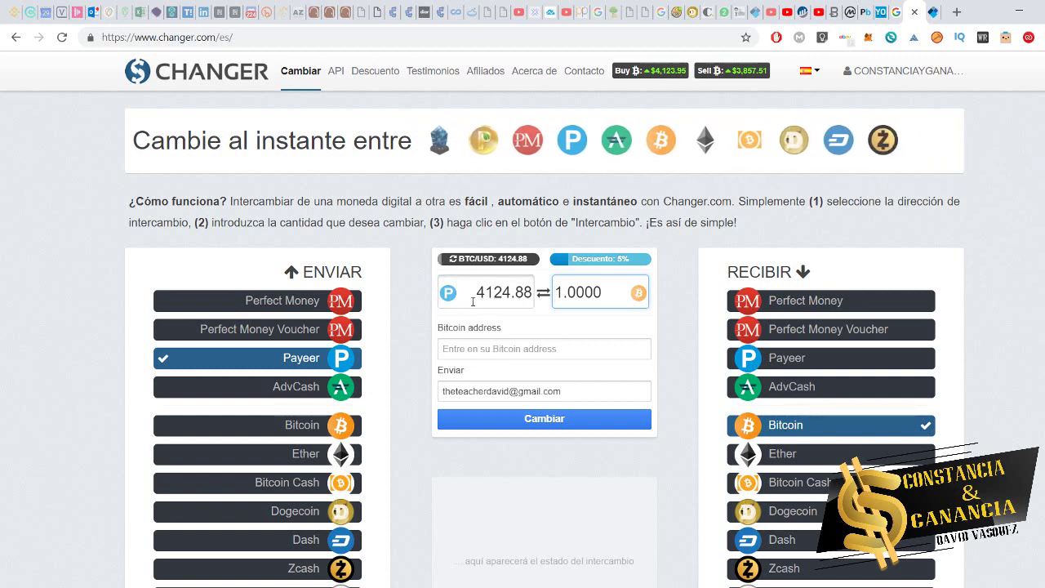
- Select the 4124.88 Payeer send amount and move to the 'btc a usd' results
click(503, 293)
double_click(504, 294)
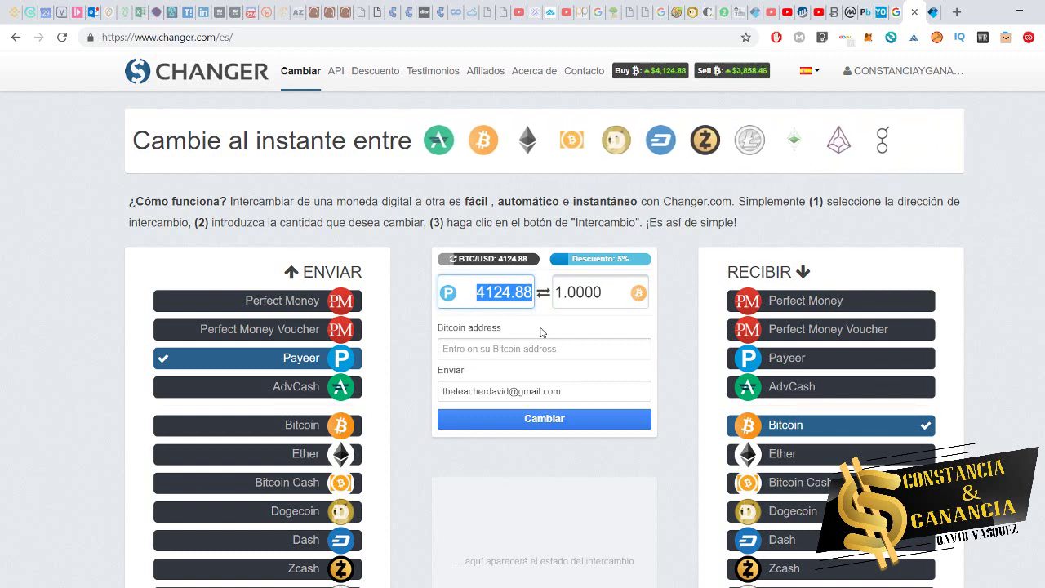
click(897, 11)
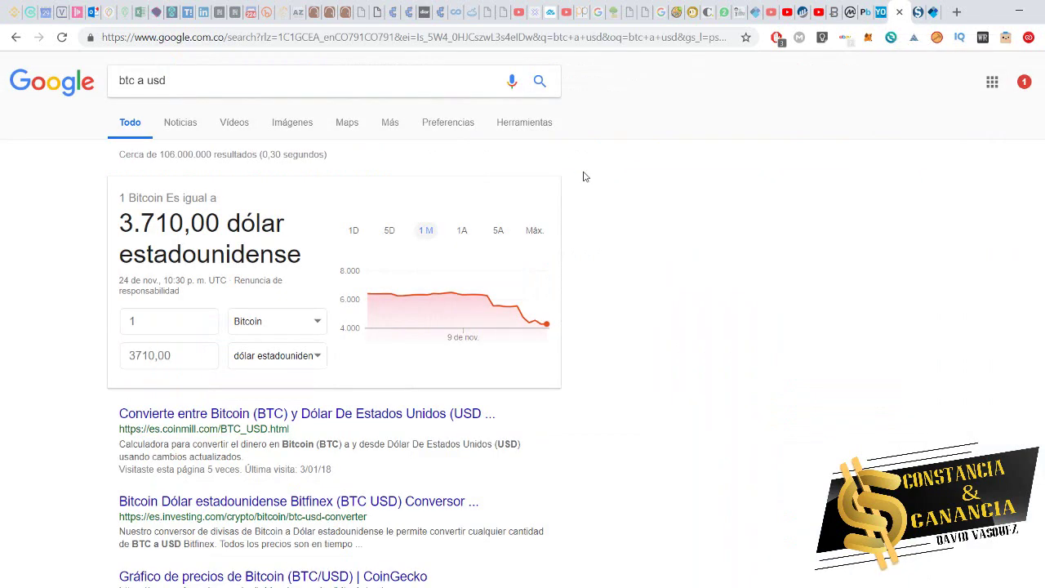
- Search Google for 'rublos a btc'
double_click(204, 81)
triple_click(205, 82)
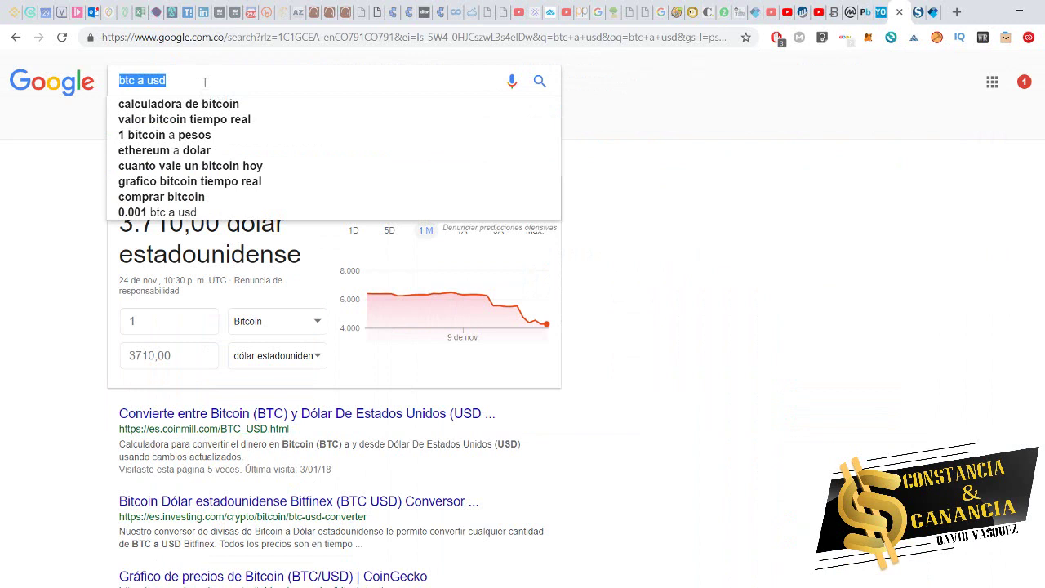
text(rublos a btc)
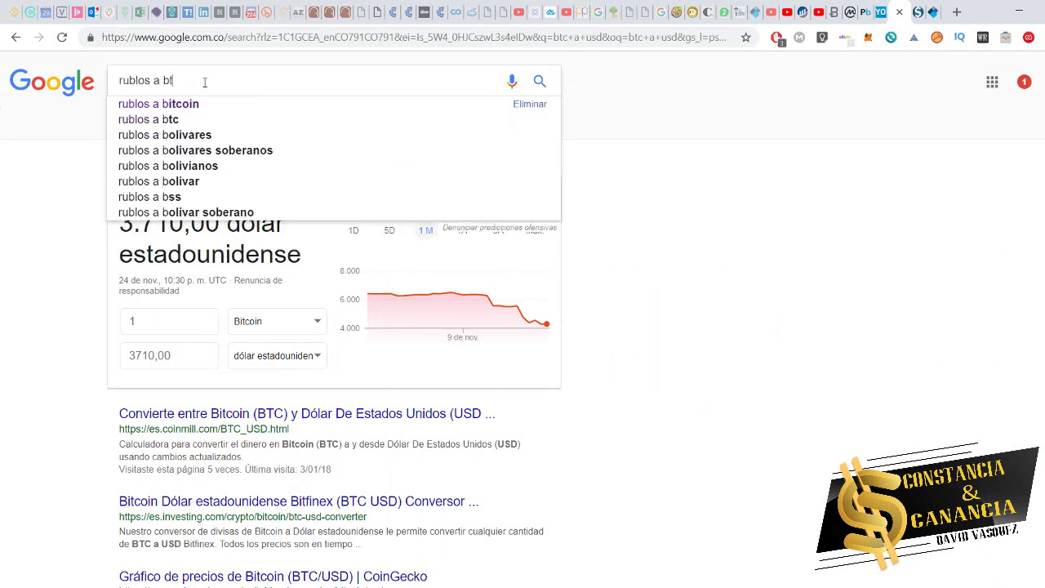
key(Return)
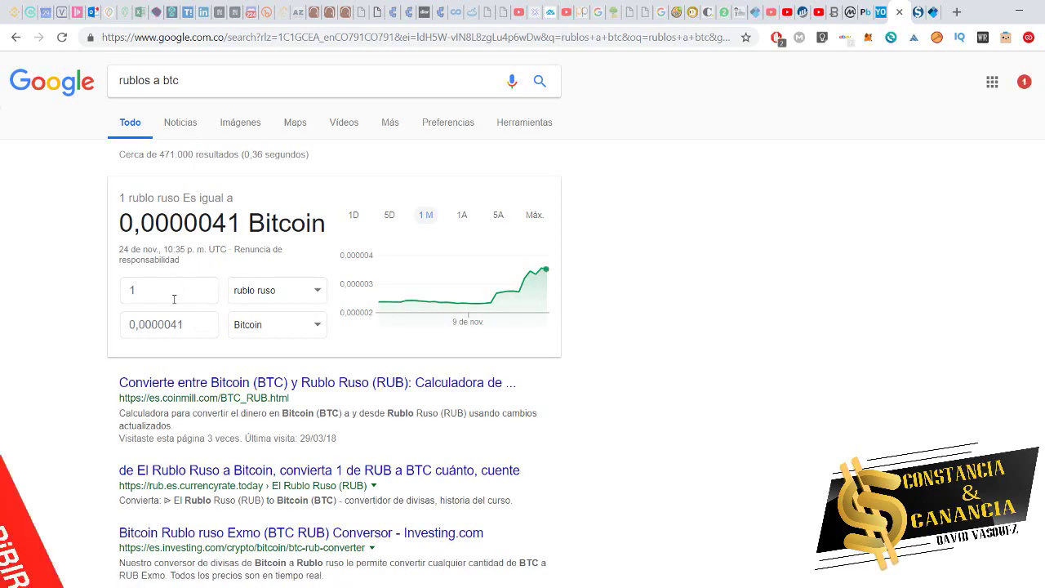
- Convert 400 rubles in the converter, showing 0,0016 Bitcoin, then return to Changer
click(186, 292)
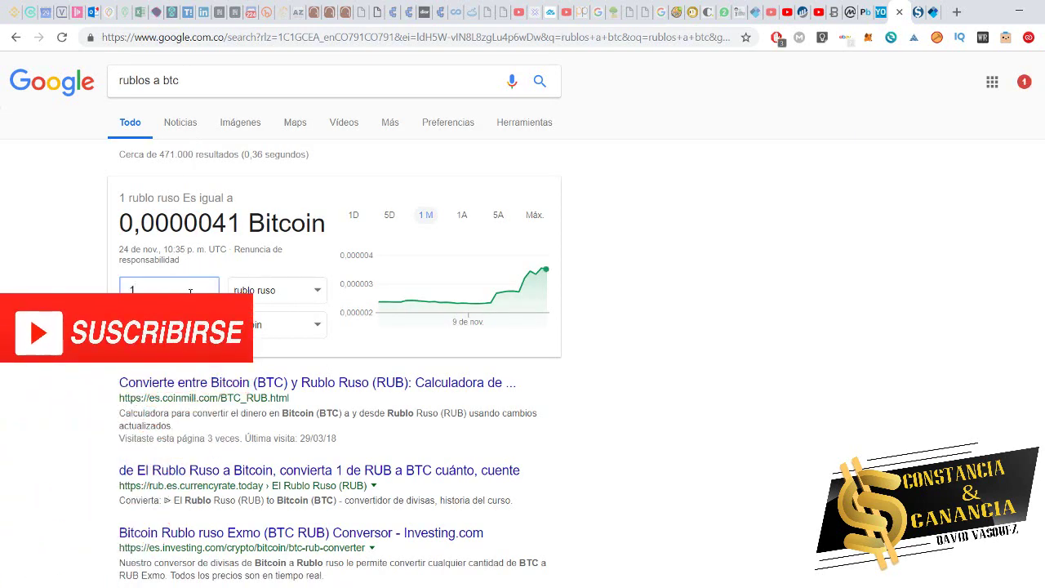
key(BackSpace)
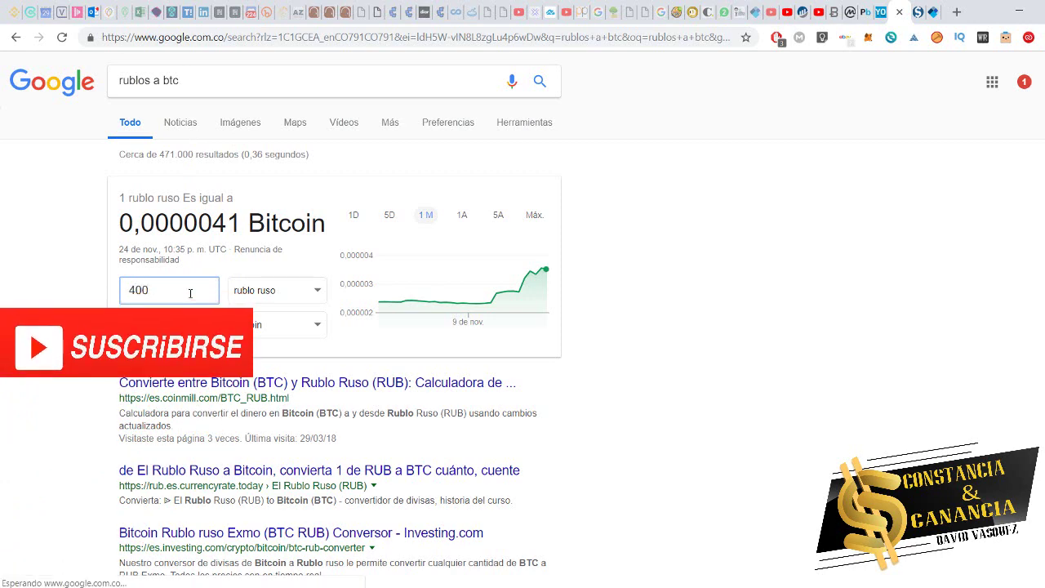
click(220, 81)
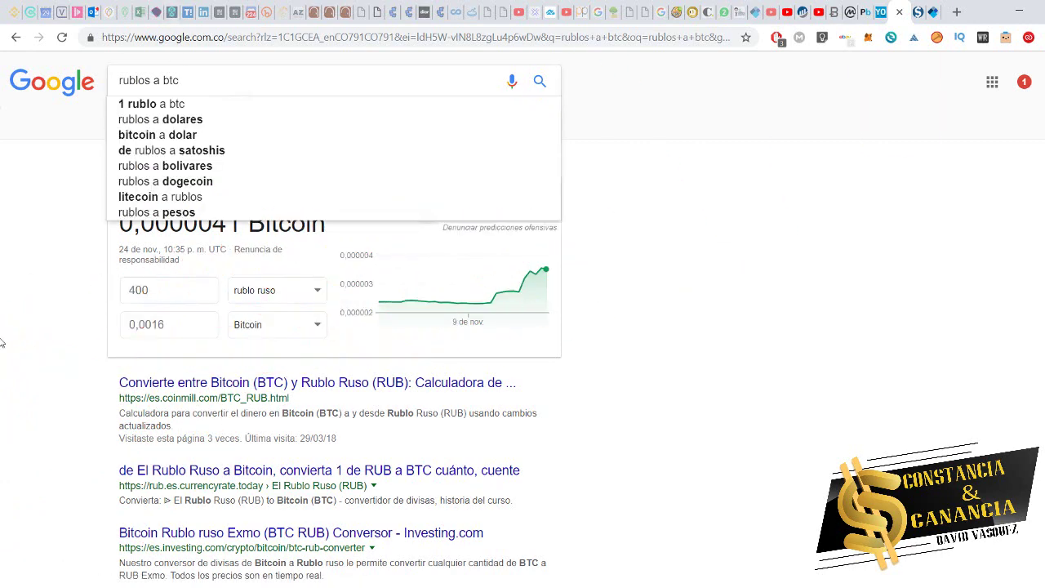
click(2, 351)
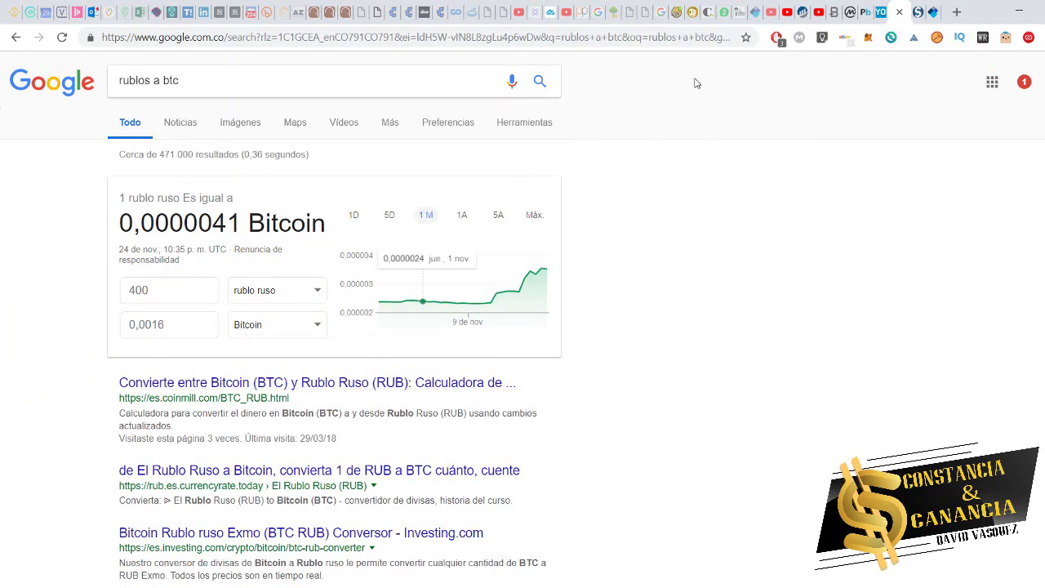
click(918, 12)
- Enter 0.0016 as the Bitcoin to receive, priced at 6.60 Payeer, then go to Payeer
click(606, 298)
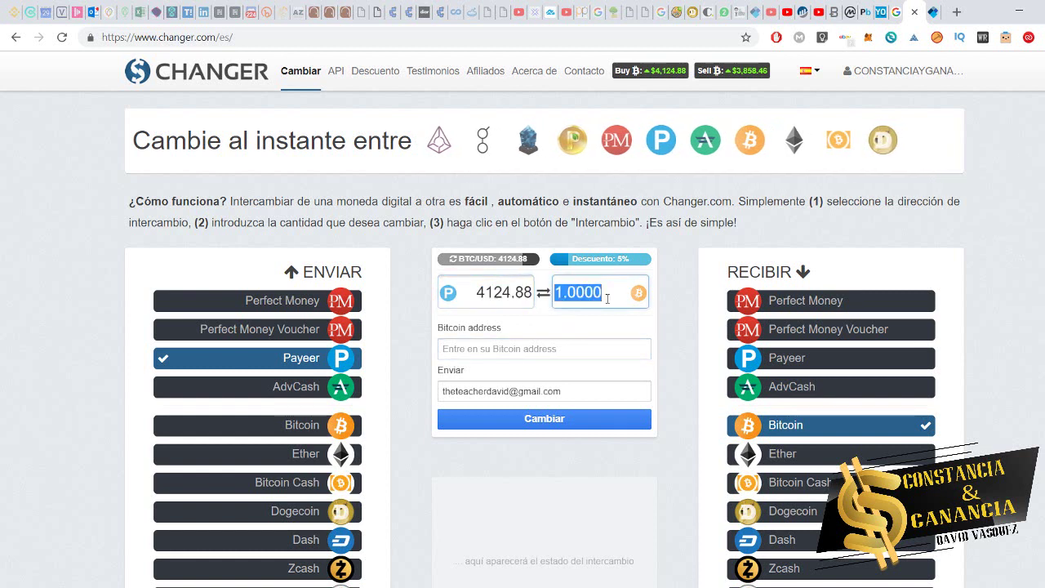
text(0.0)
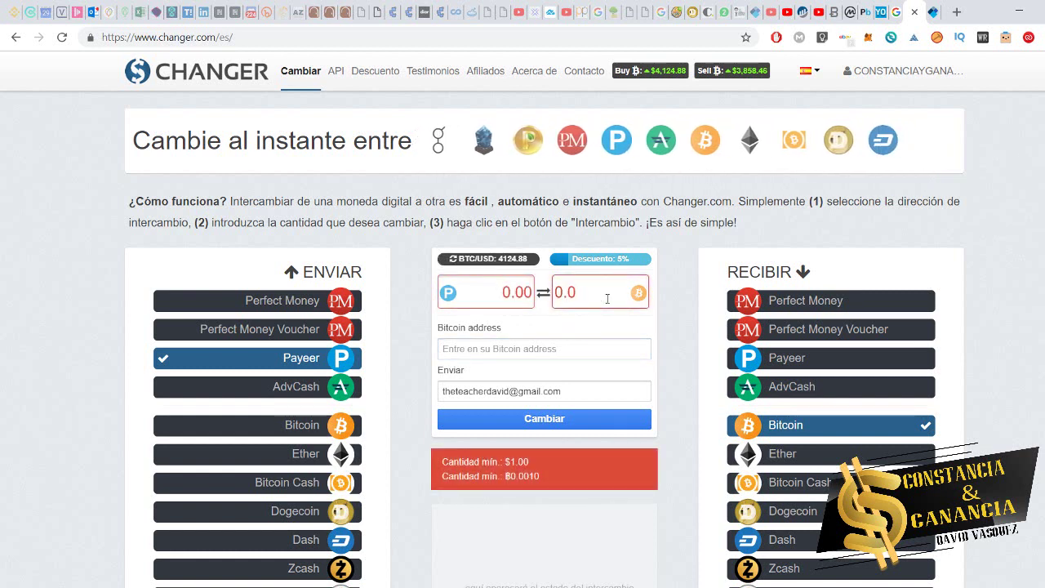
text(016)
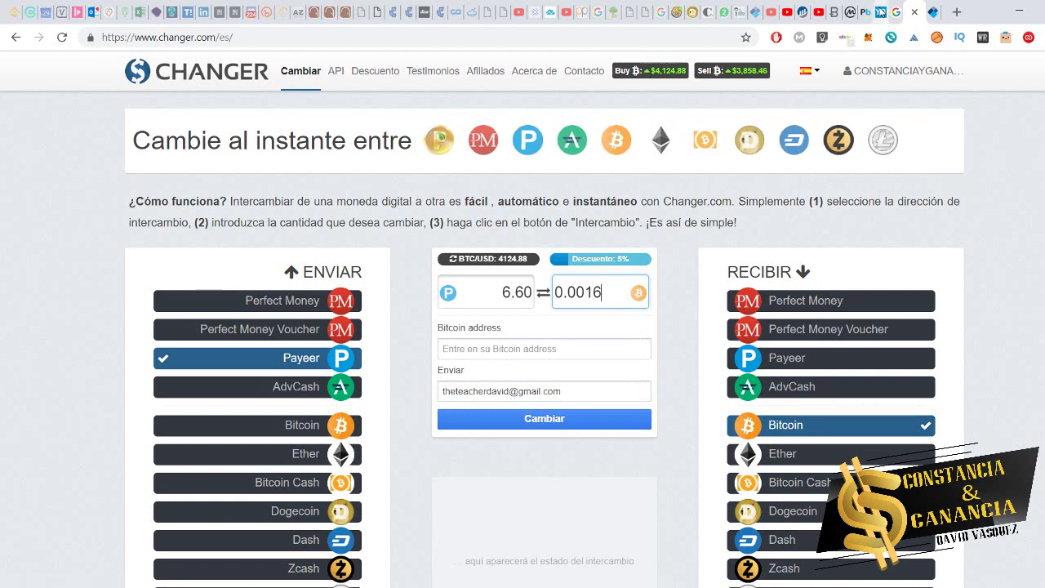
click(867, 10)
scroll(149, 265, up, 3)
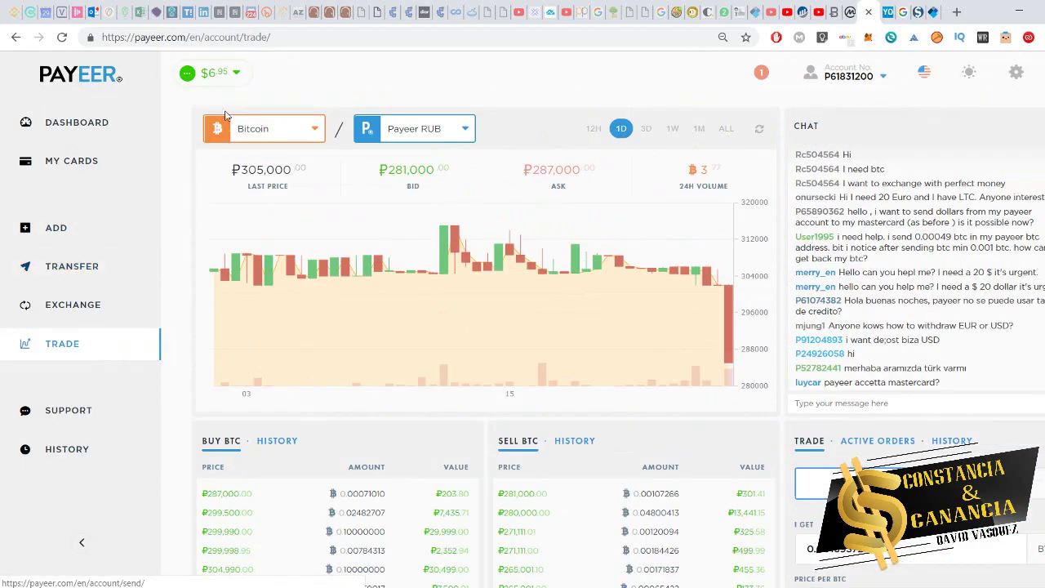
- Check the Payeer dashboard's 418.54 ruble balance, glance at YoBit, and return to Changer
click(111, 121)
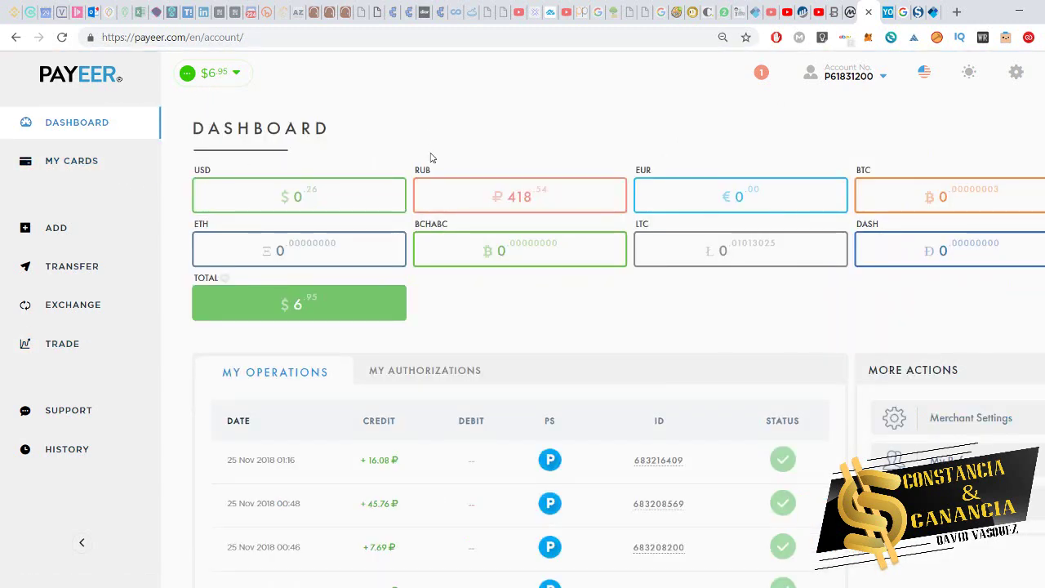
click(917, 12)
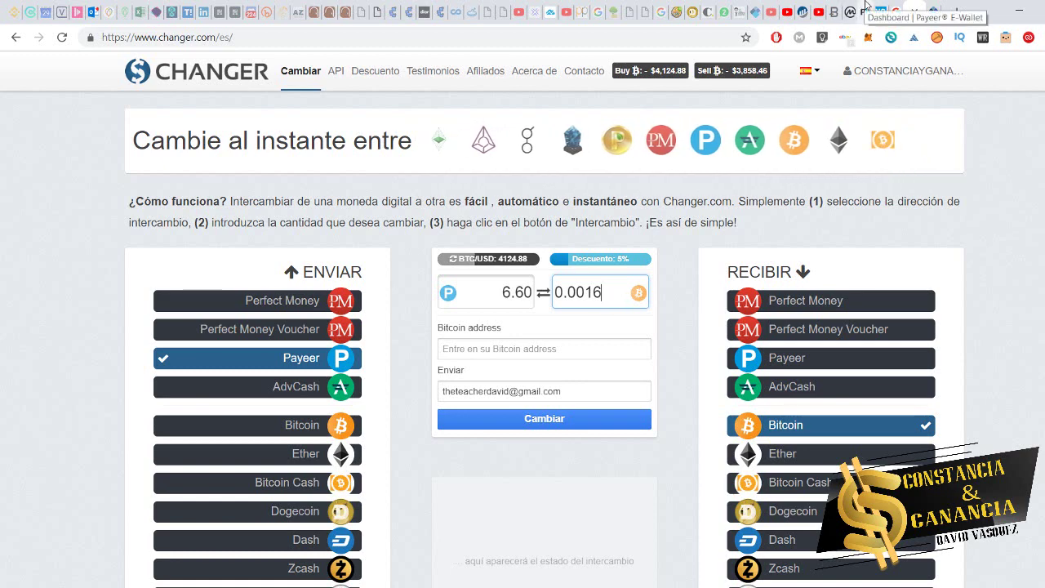
click(853, 11)
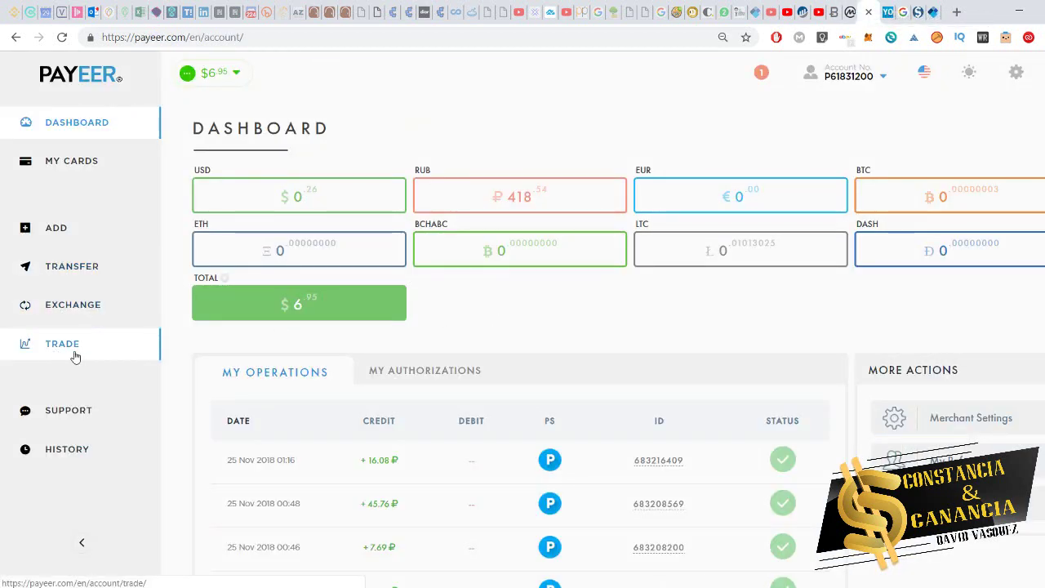
click(889, 13)
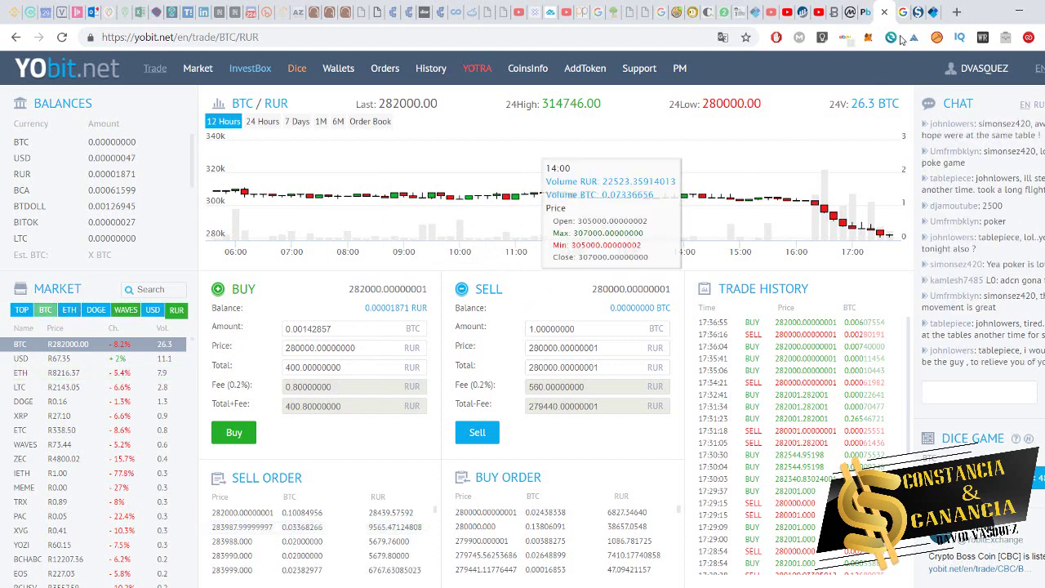
click(919, 8)
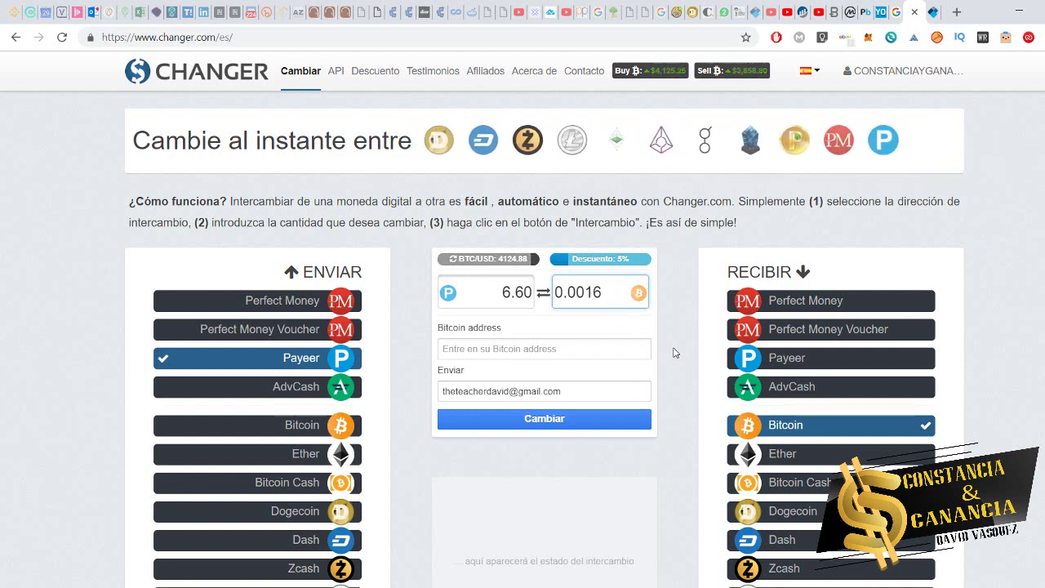
- Change the Payeer send amount from 6.60 to 6.6
click(532, 293)
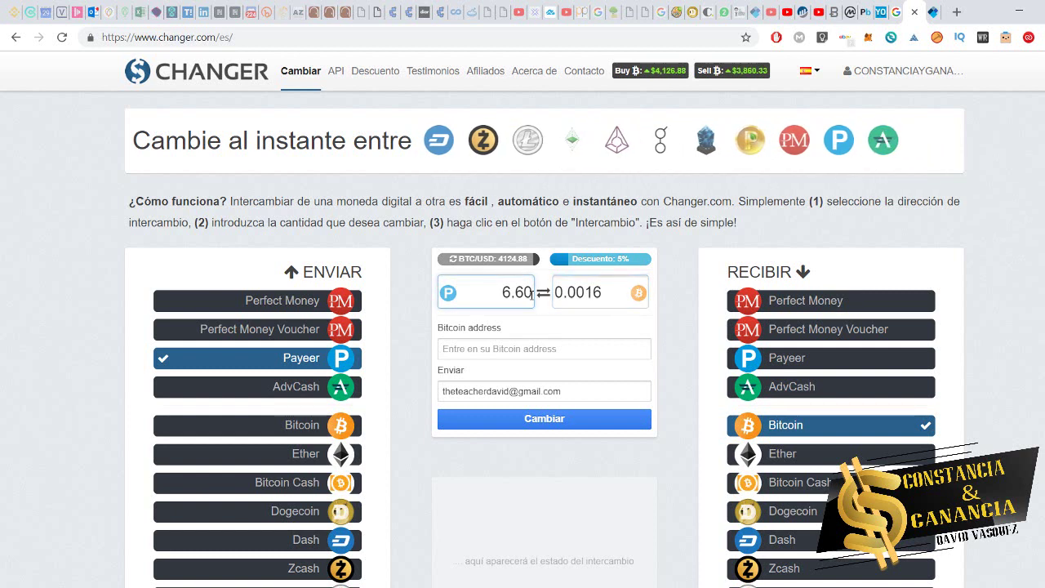
key(BackSpace)
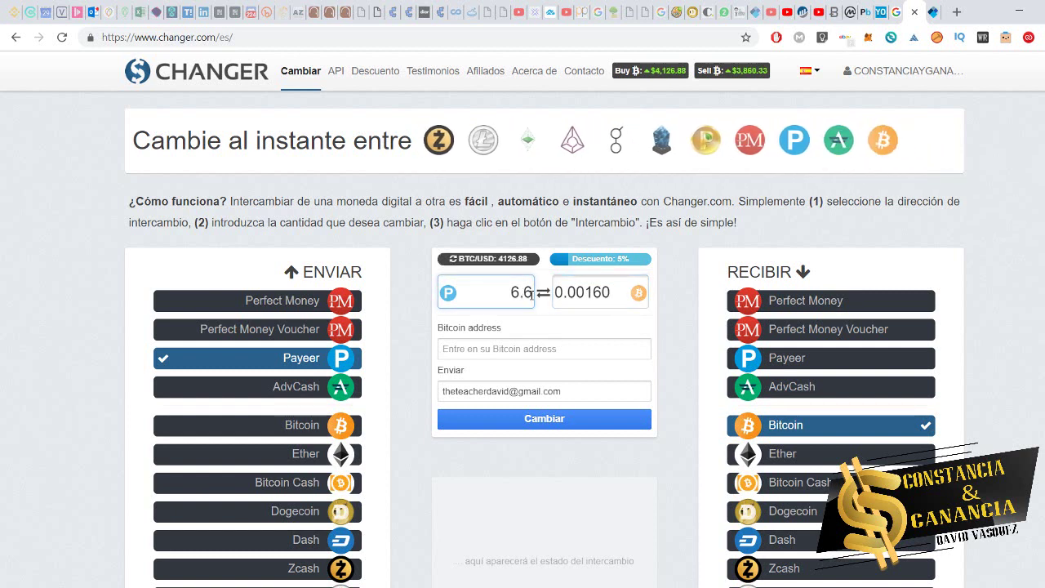
key(Tab)
click(688, 311)
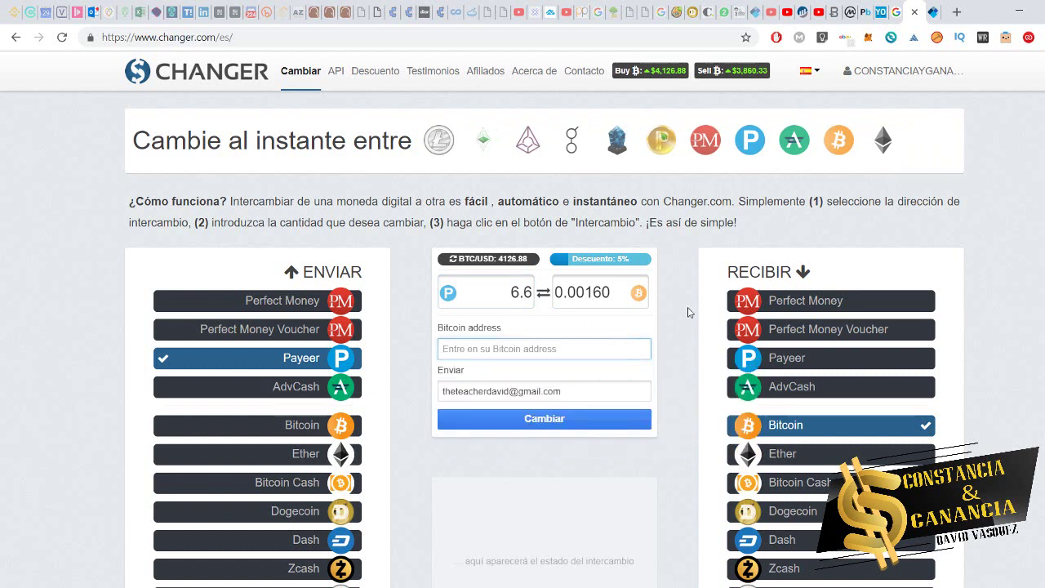
- Paste the Bitcoin address copied from Notepad into the address field and submit with Cambiar
key(alt+Tab)
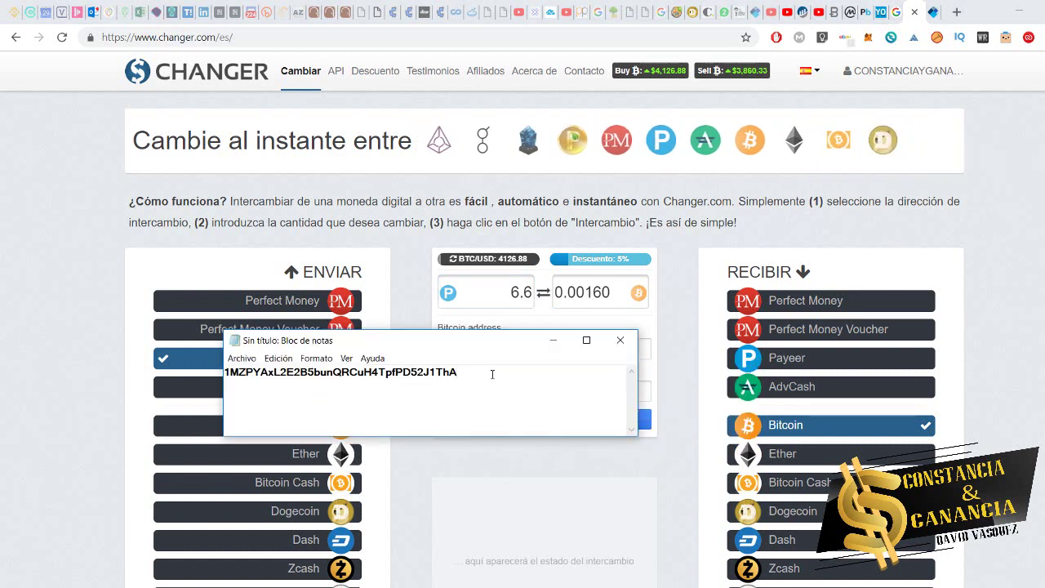
key(ctrl+a)
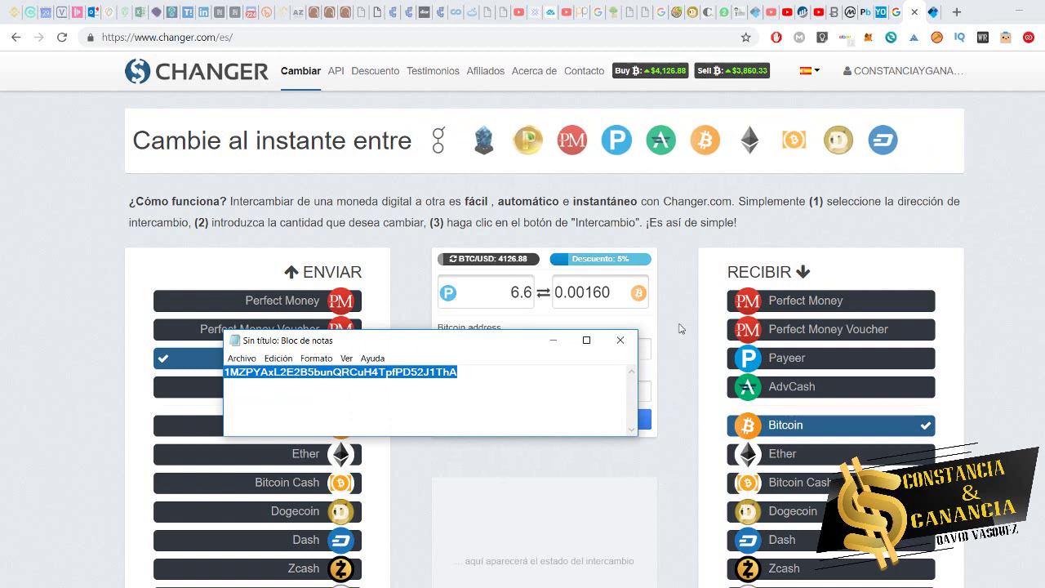
key(ctrl+c)
key(alt+Tab)
click(570, 349)
key(ctrl+v)
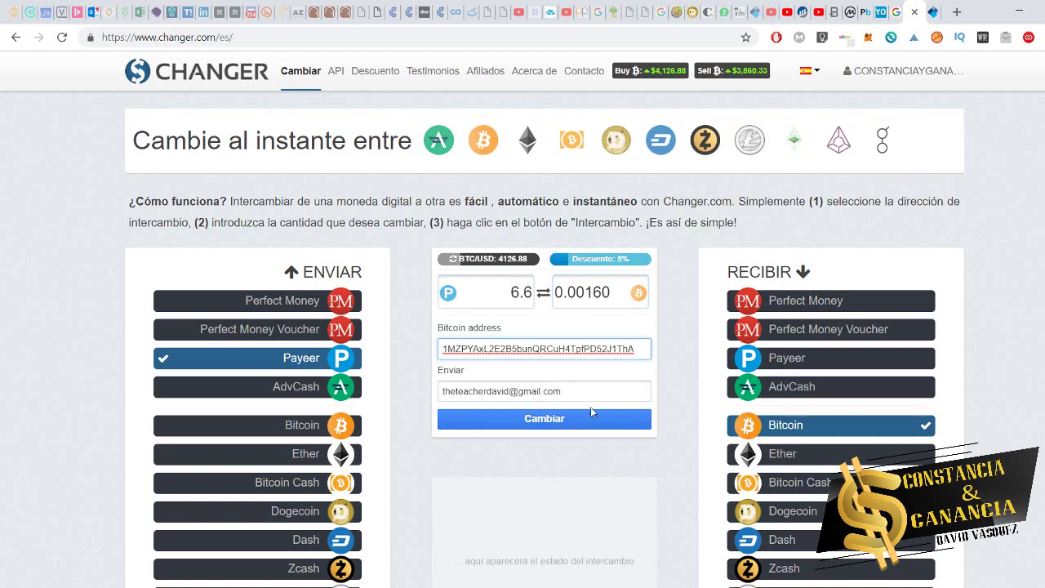
click(569, 424)
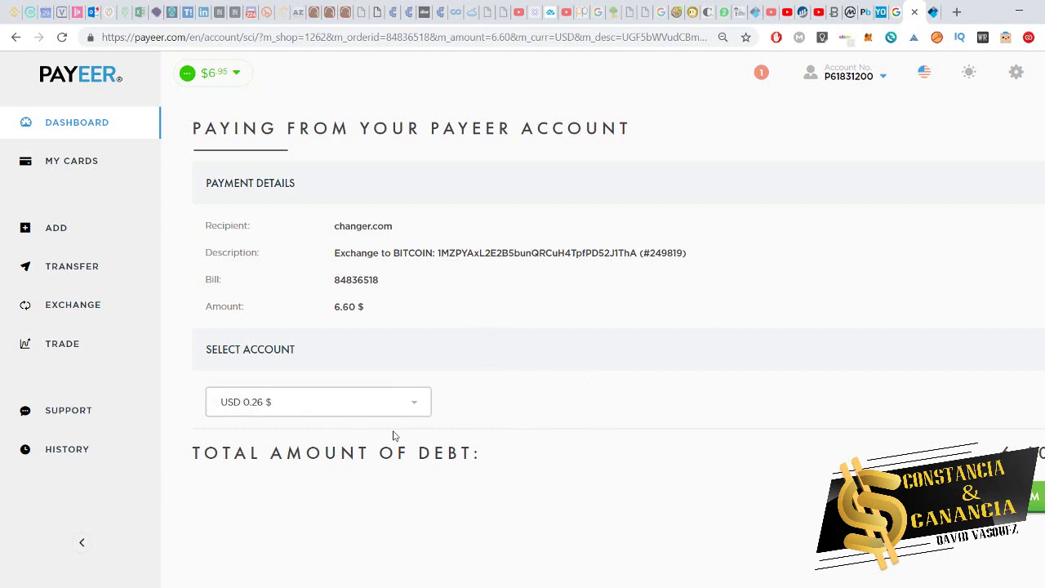
- Pay the 6.60 $ changer.com bill from the RUB 418.54 ₽ account and open a new tab
click(413, 412)
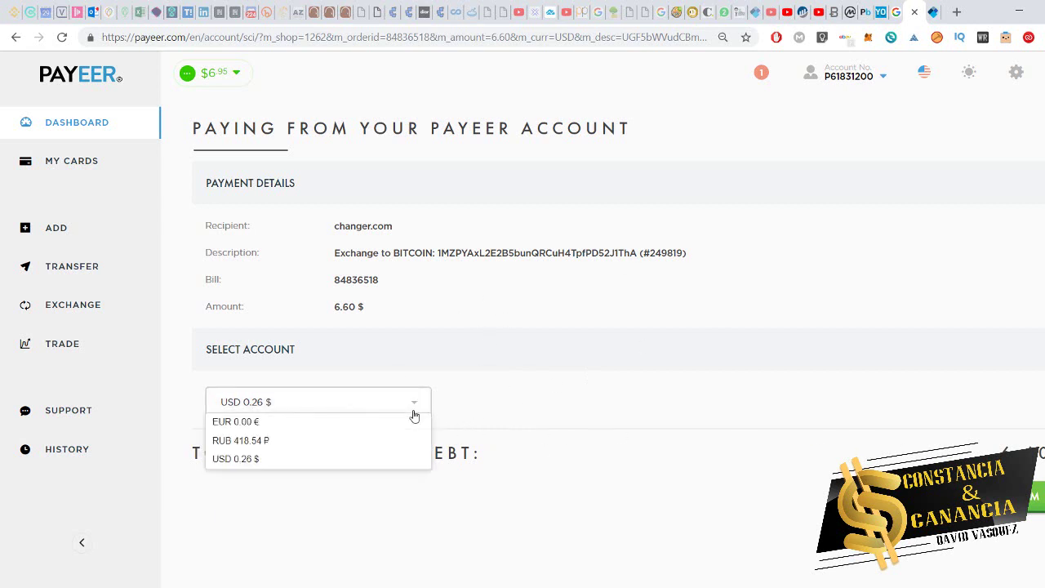
click(379, 442)
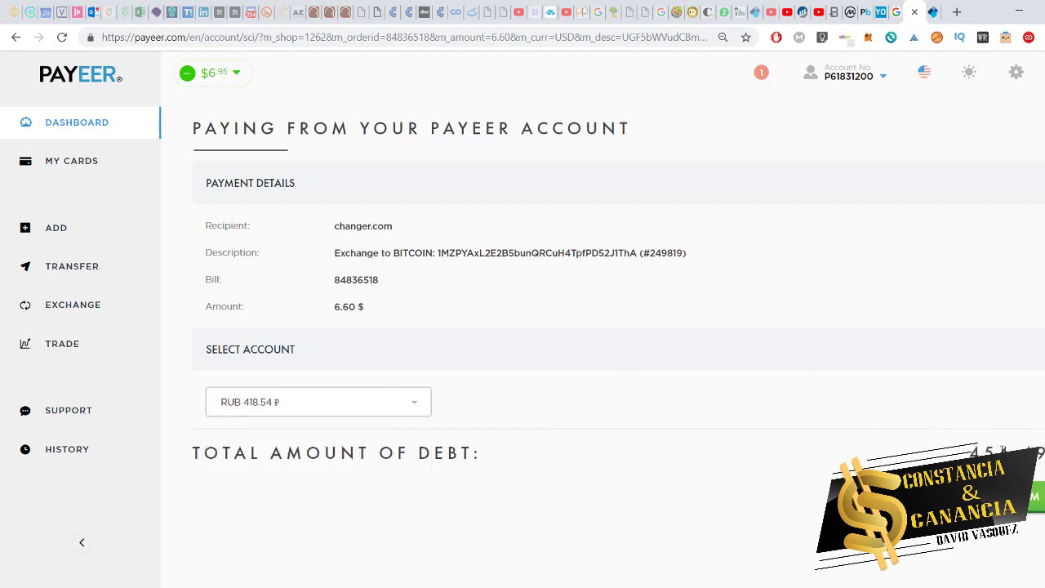
drag(969, 452, 1012, 451)
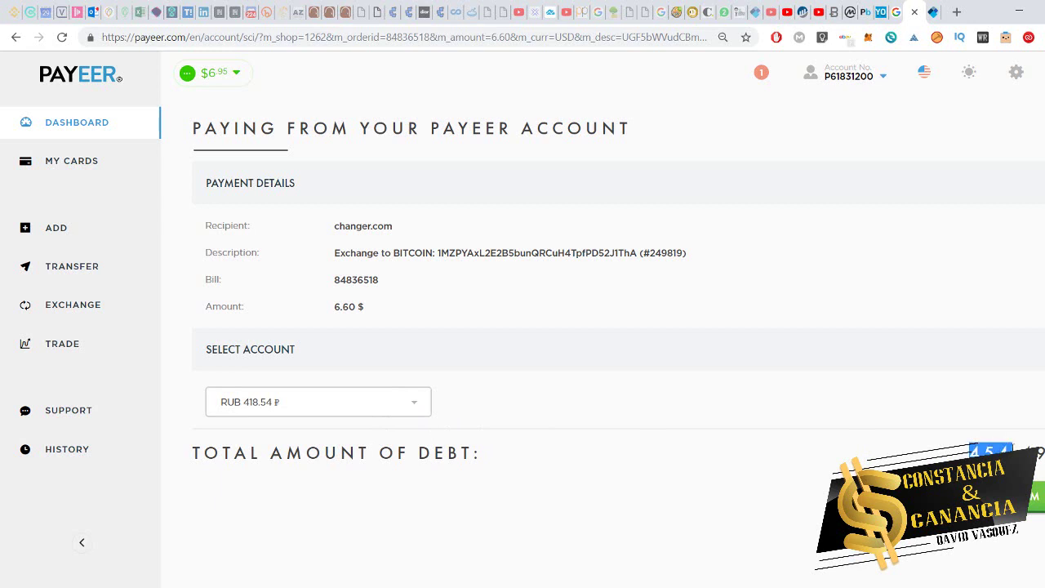
click(929, 416)
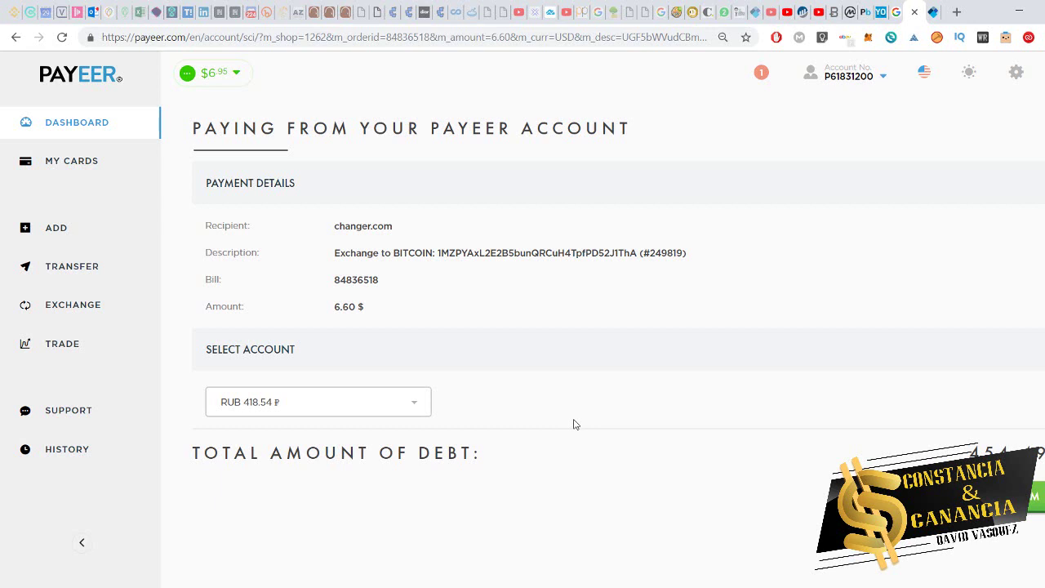
click(317, 405)
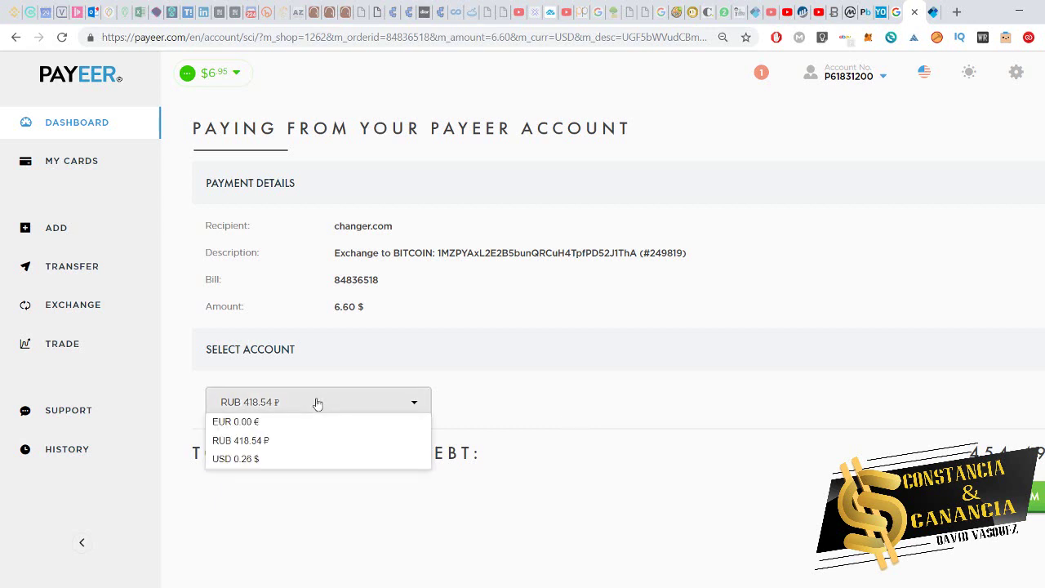
click(240, 440)
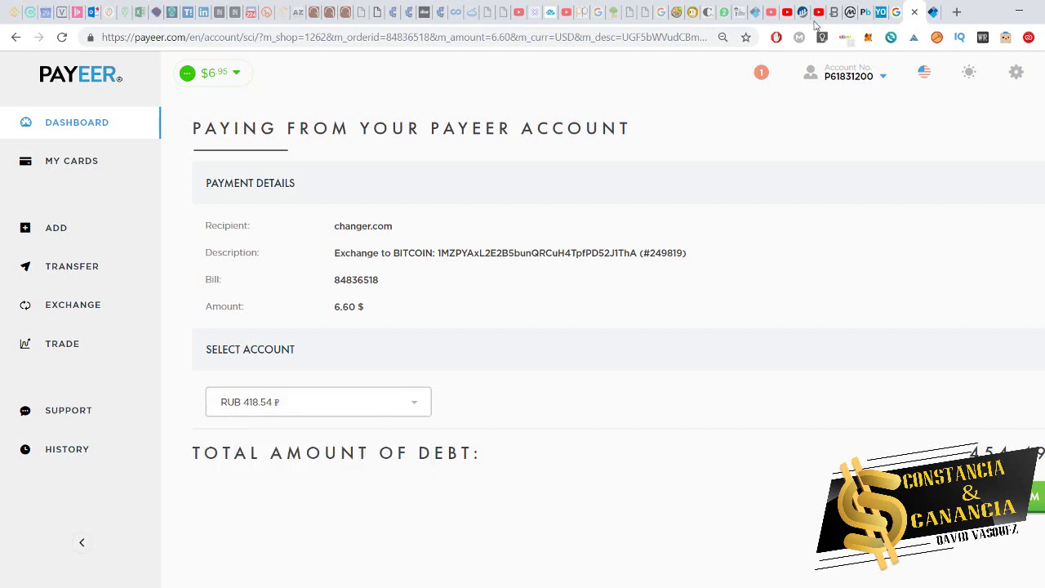
click(957, 13)
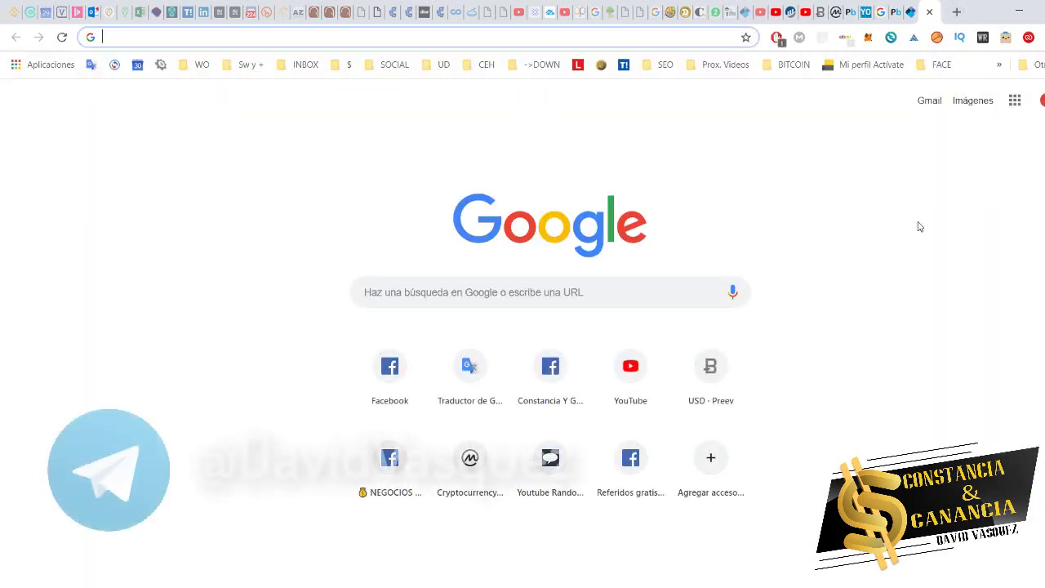
- Search 'rublos a usd' and read that 400 rubles is about 6,04 USD
text(rublos )
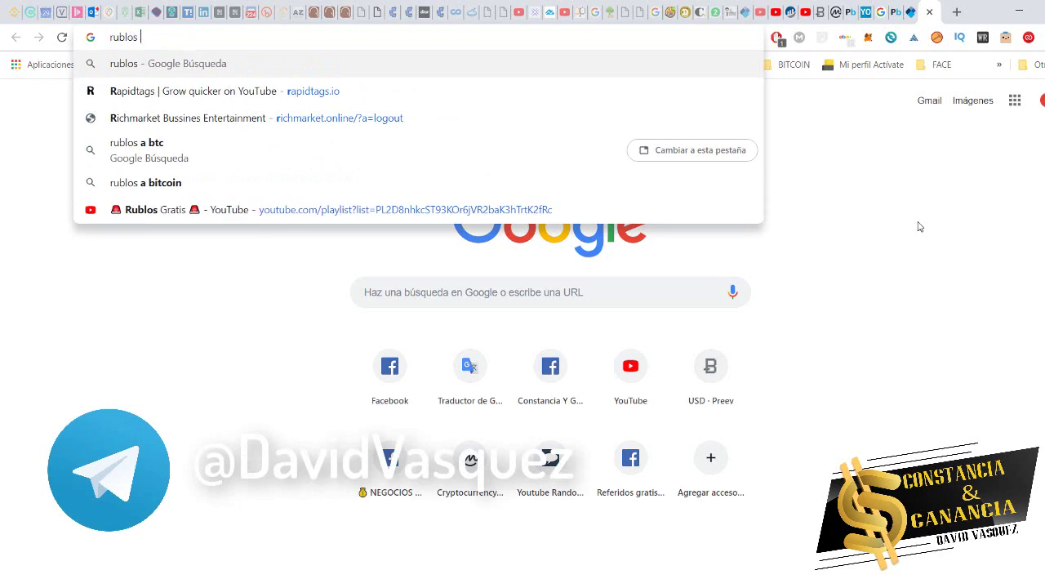
text(ausd)
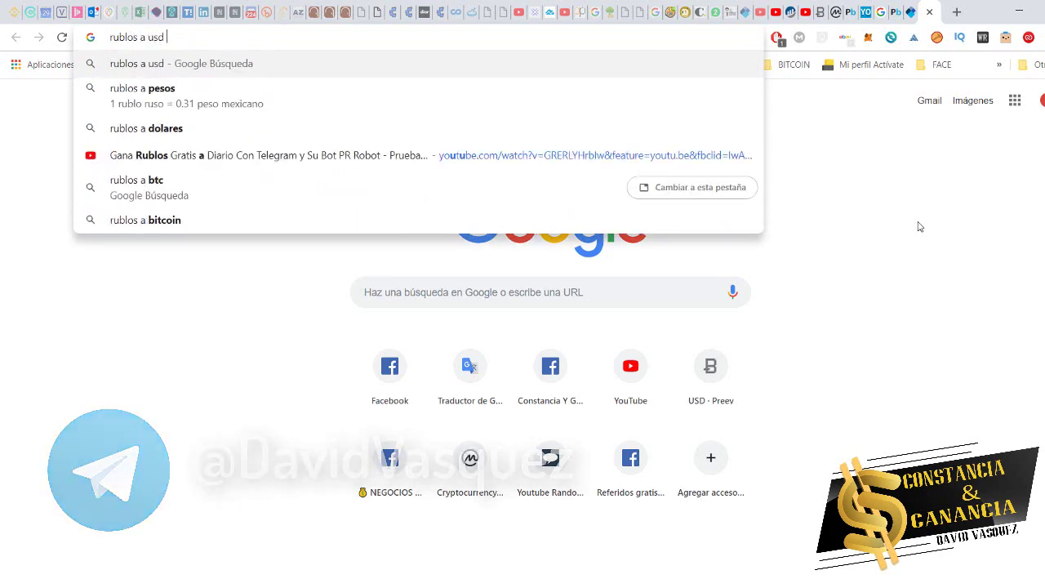
key(Return)
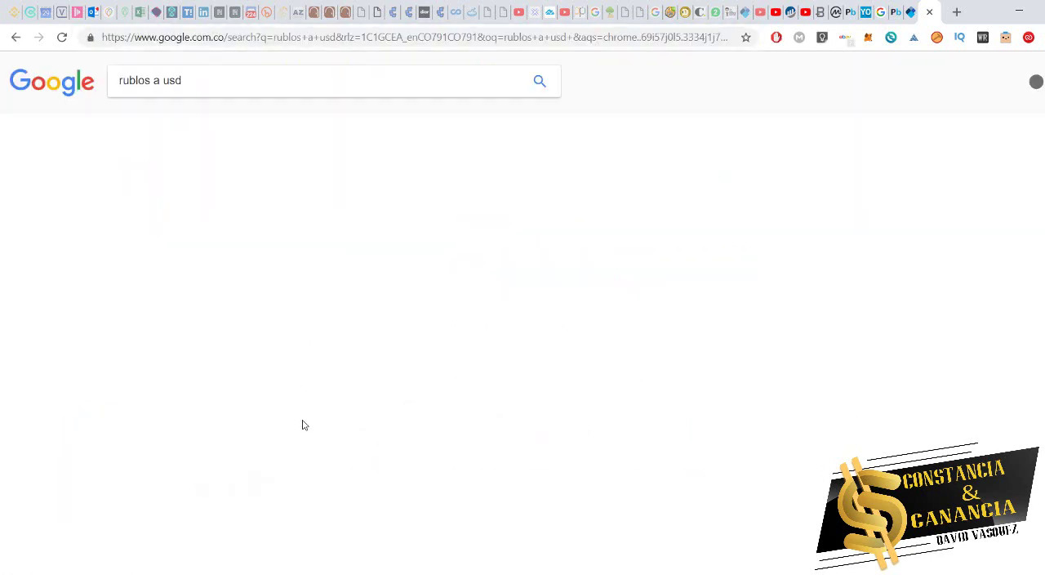
click(167, 323)
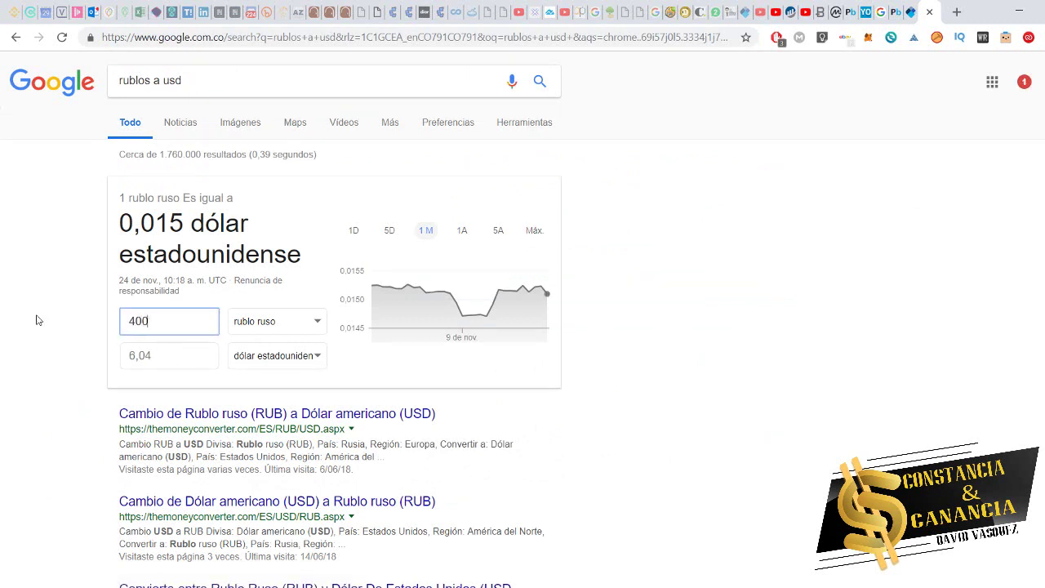
click(14, 398)
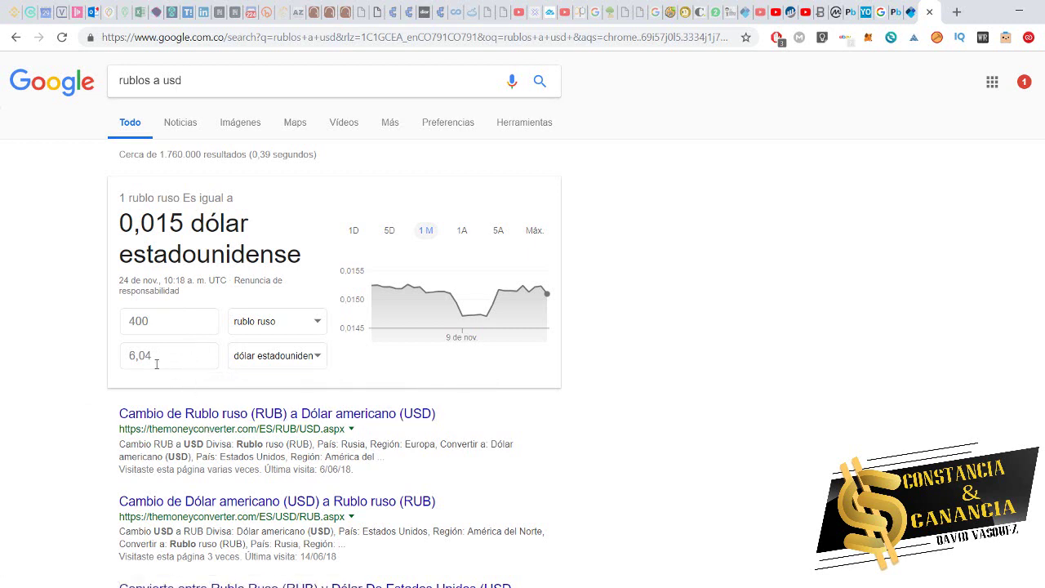
- Change the rubles-to-Bitcoin converter amount to 390 rubles
click(871, 10)
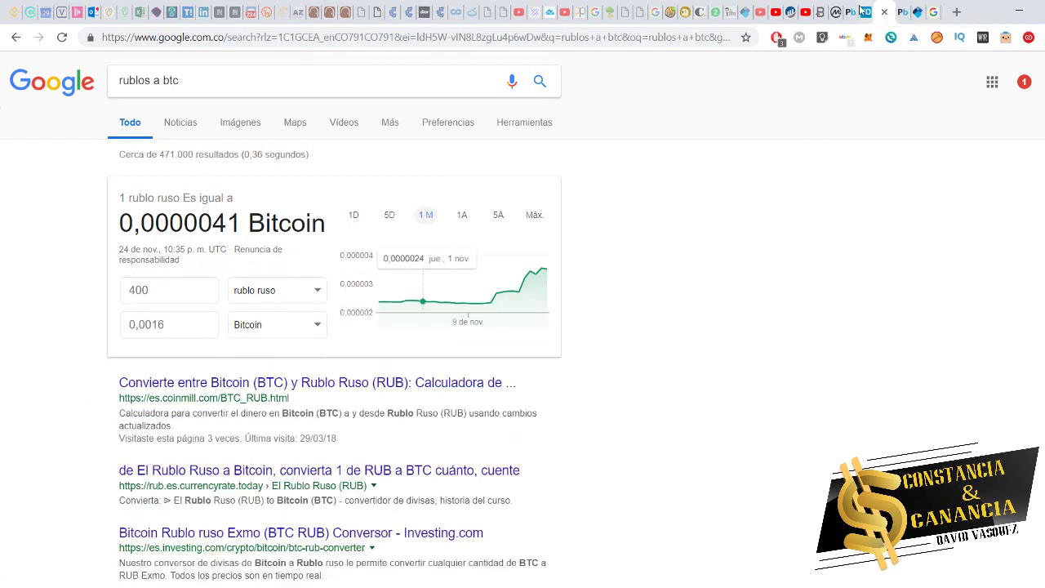
double_click(189, 292)
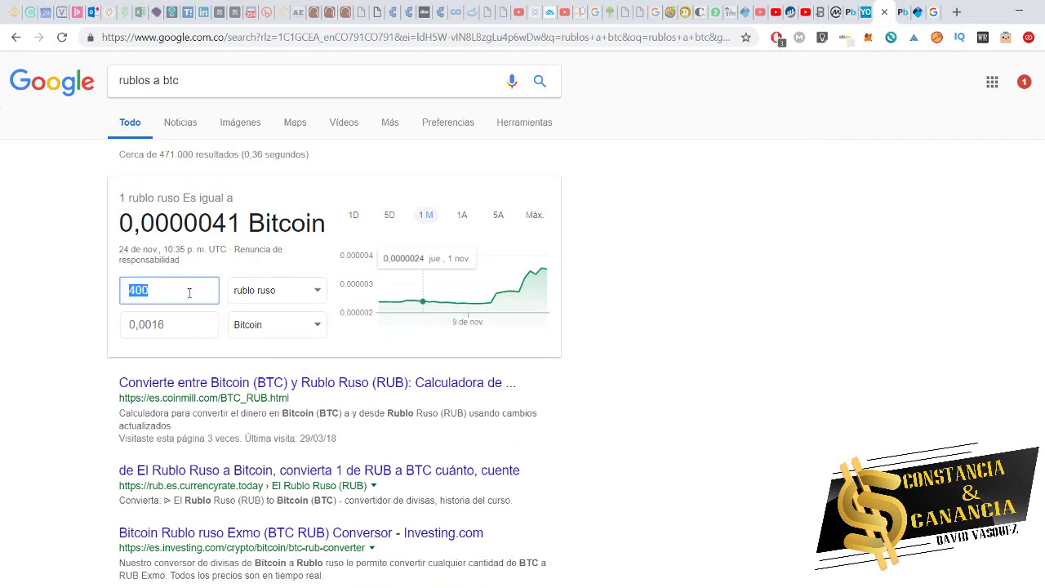
text(390)
click(933, 11)
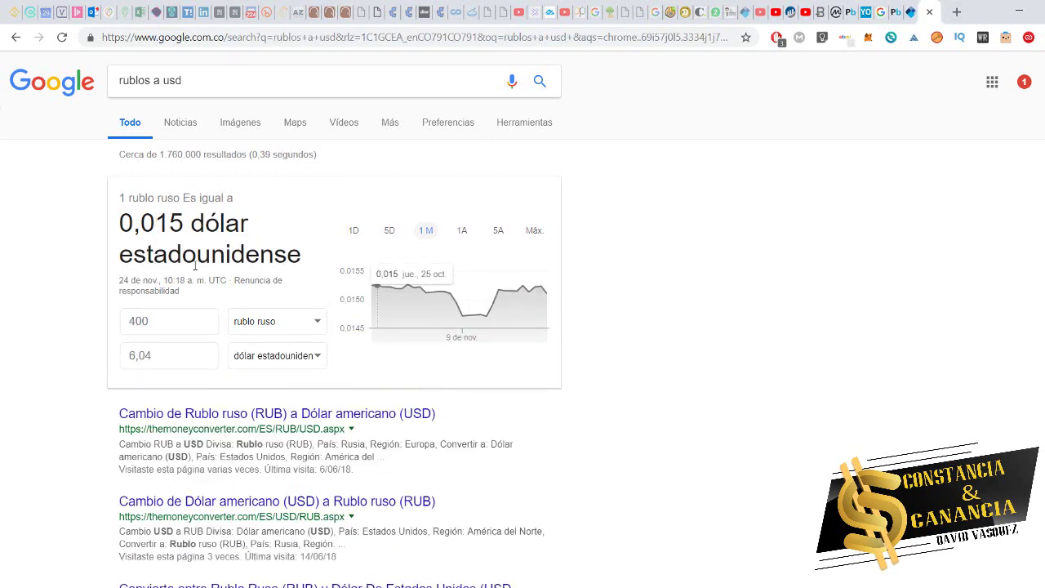
- Search 'usd a btc', convert 6 dollars to 0,0016 Bitcoin, then return to Payeer
click(214, 79)
drag(214, 79, 3, 81)
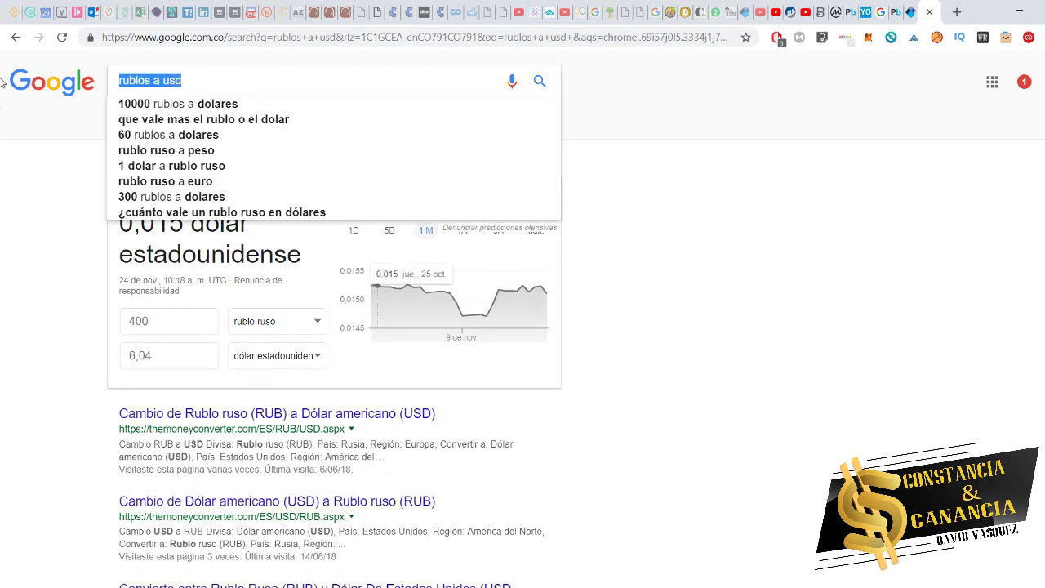
text(usd a btc)
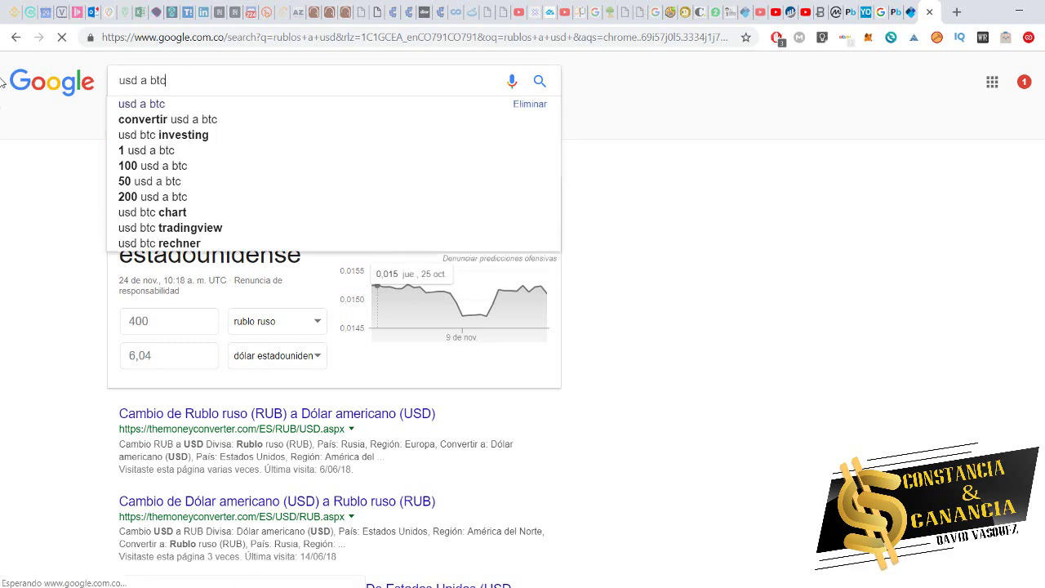
key(Return)
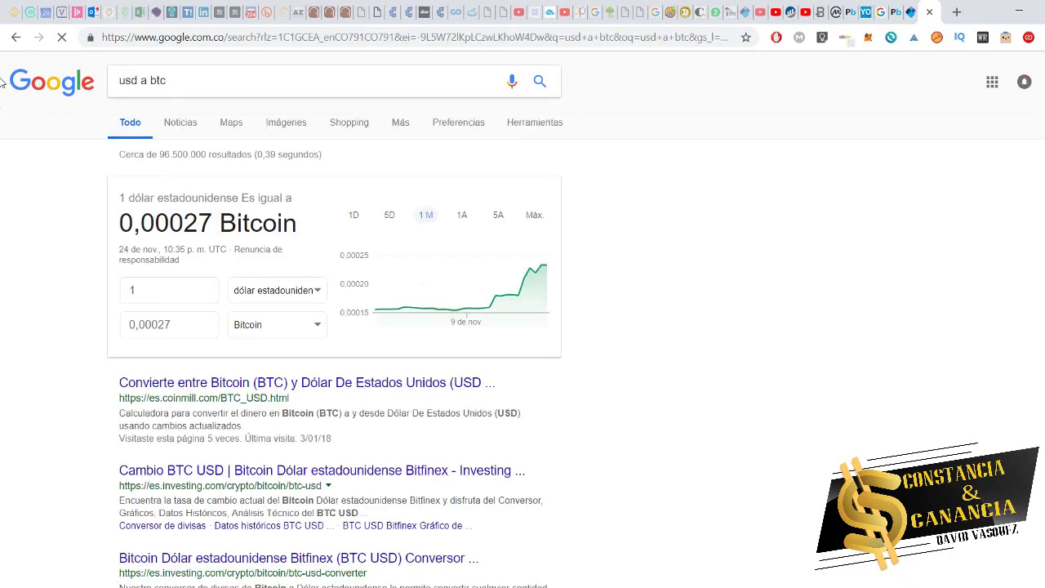
click(158, 290)
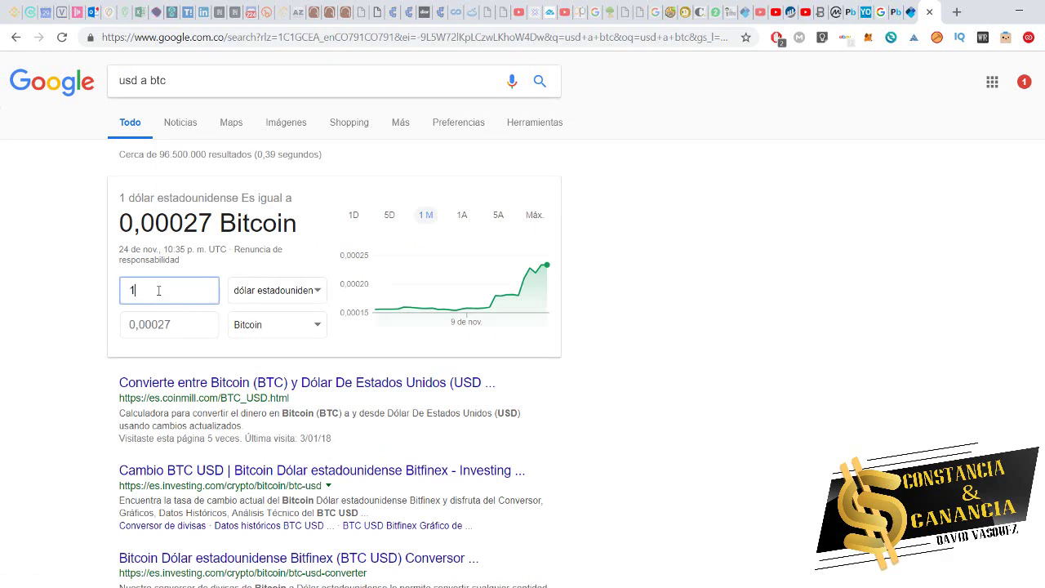
text(6)
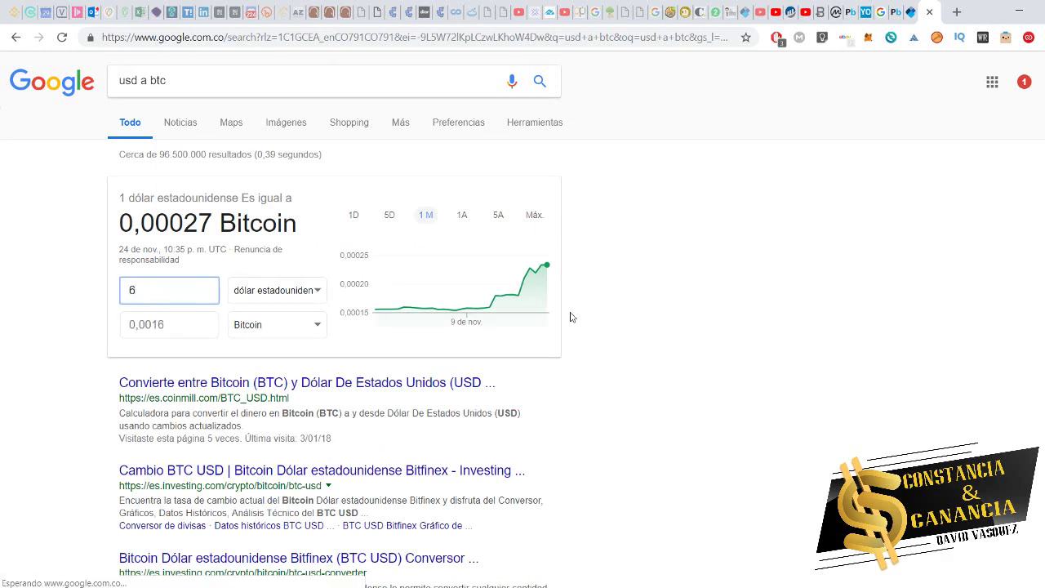
click(887, 13)
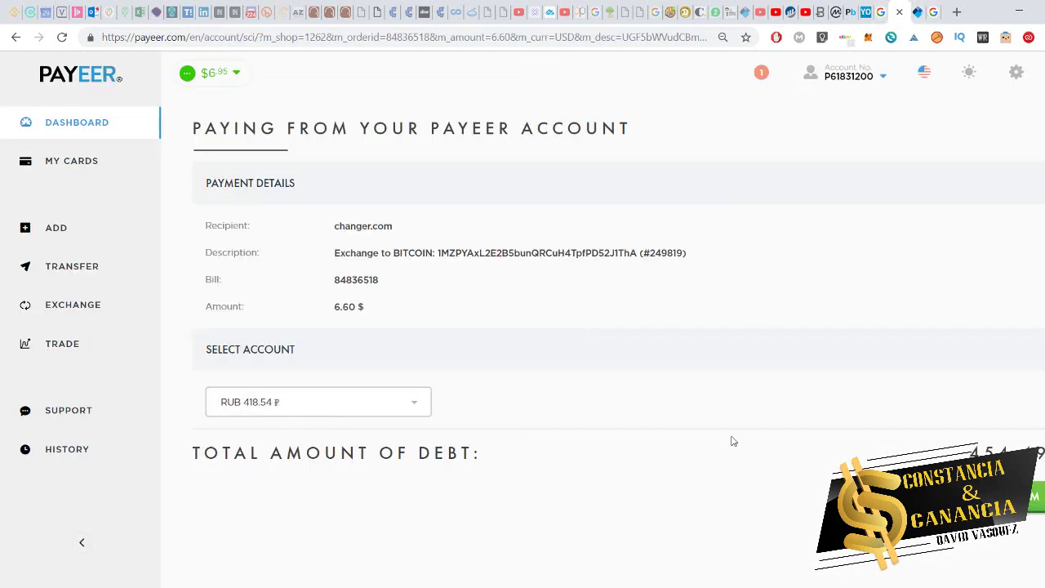
- Return to Changer.com and set up a Payeer-to-Bitcoin exchange sending 6
click(14, 38)
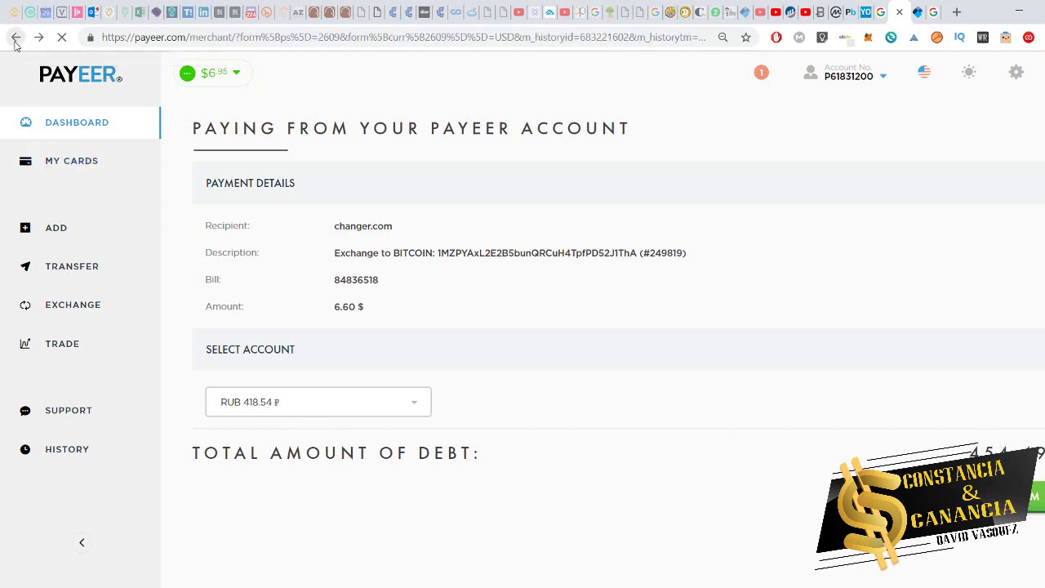
click(15, 39)
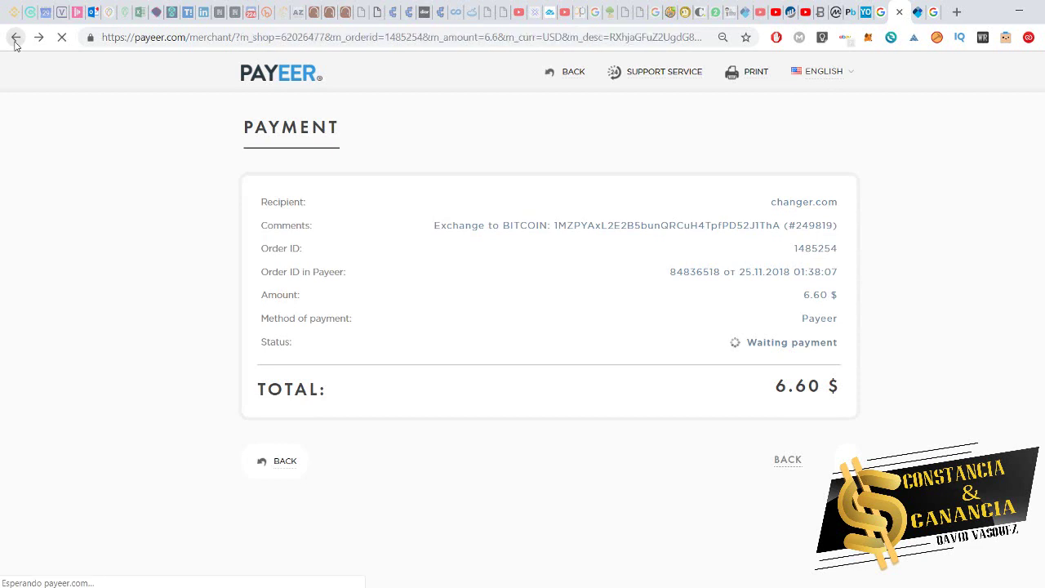
click(15, 40)
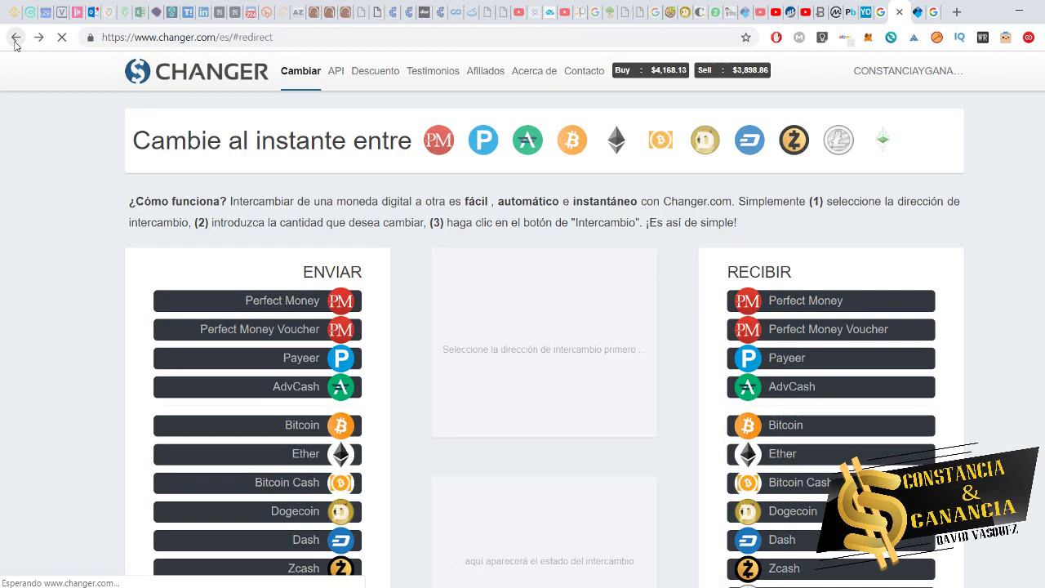
click(292, 368)
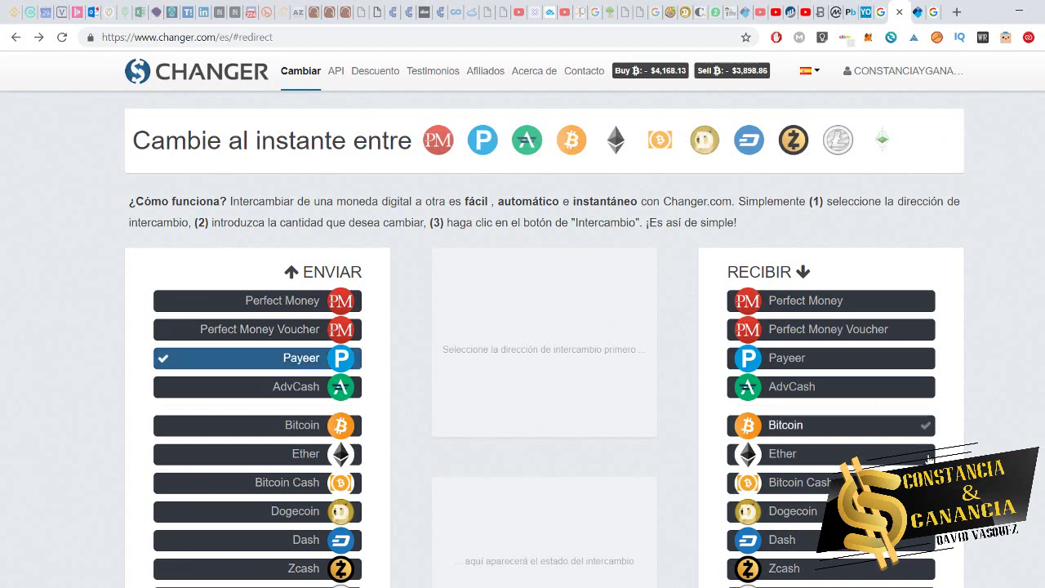
scroll(898, 439, down, 2)
click(787, 283)
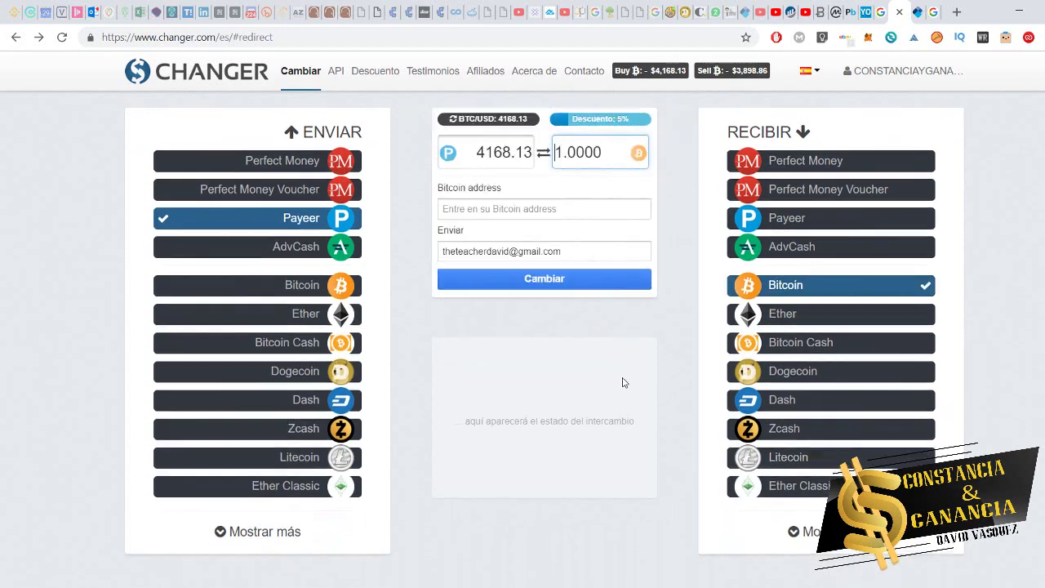
scroll(620, 380, up, 2)
click(525, 294)
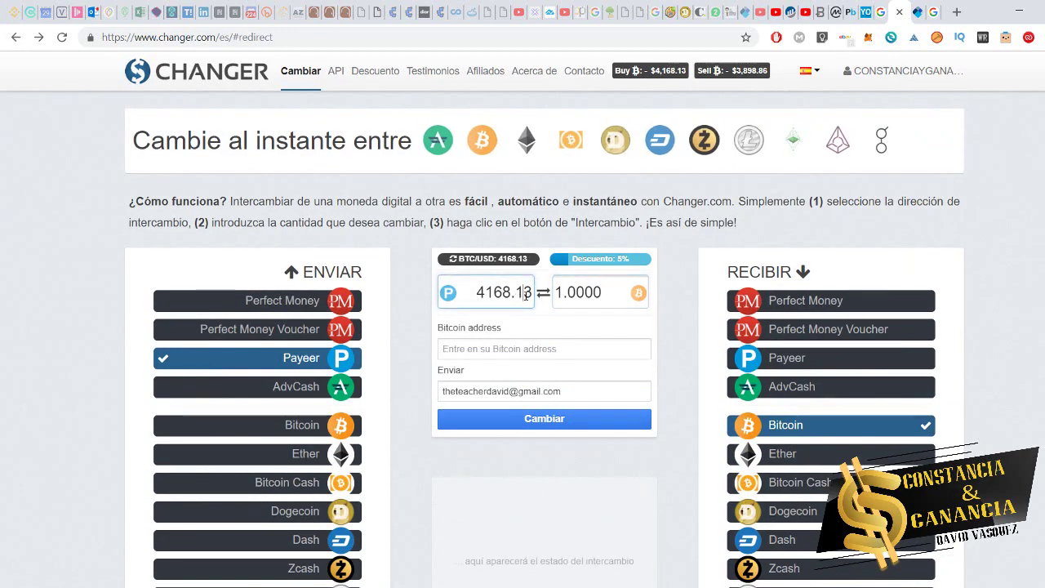
double_click(525, 293)
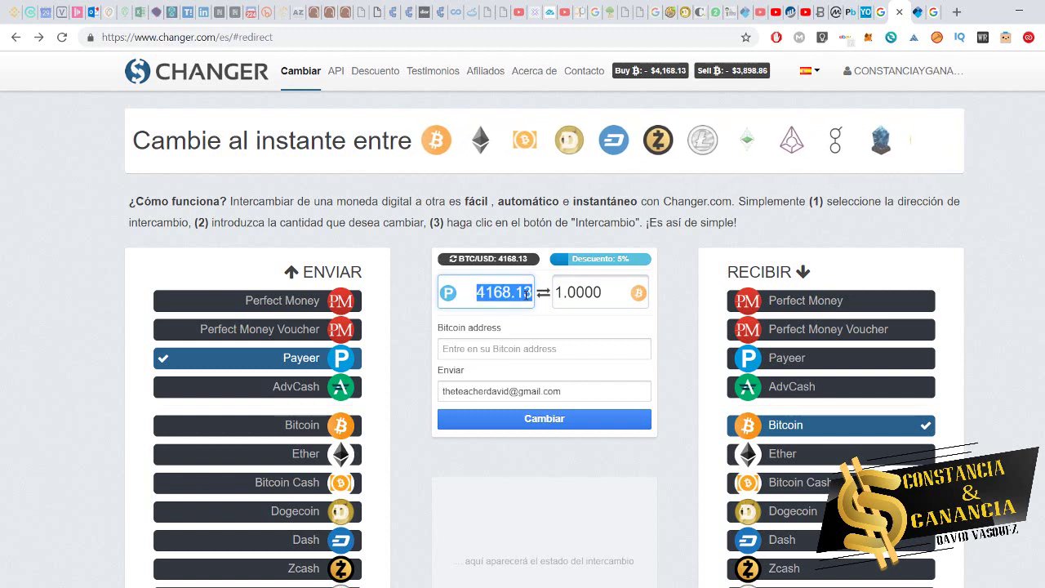
text(6)
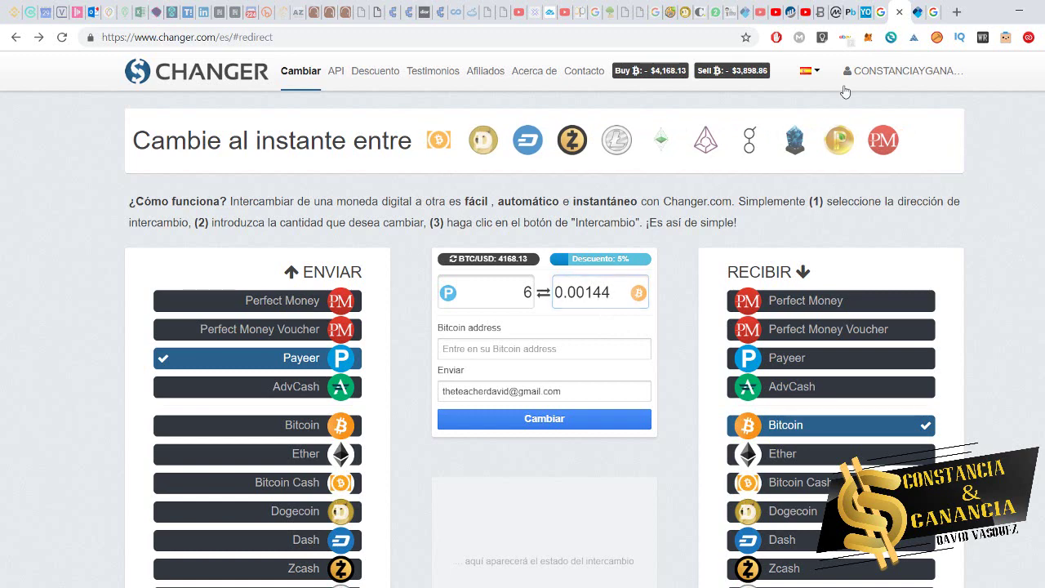
- Check the Bitcoin amount on the YoBit BTC/RUR page, then return to the Changer form
click(870, 9)
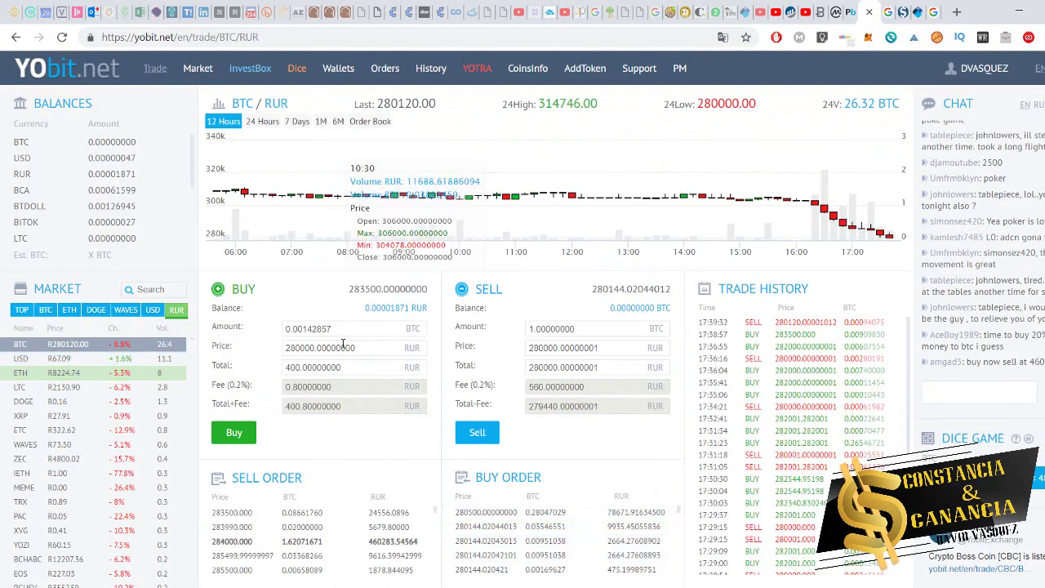
double_click(319, 330)
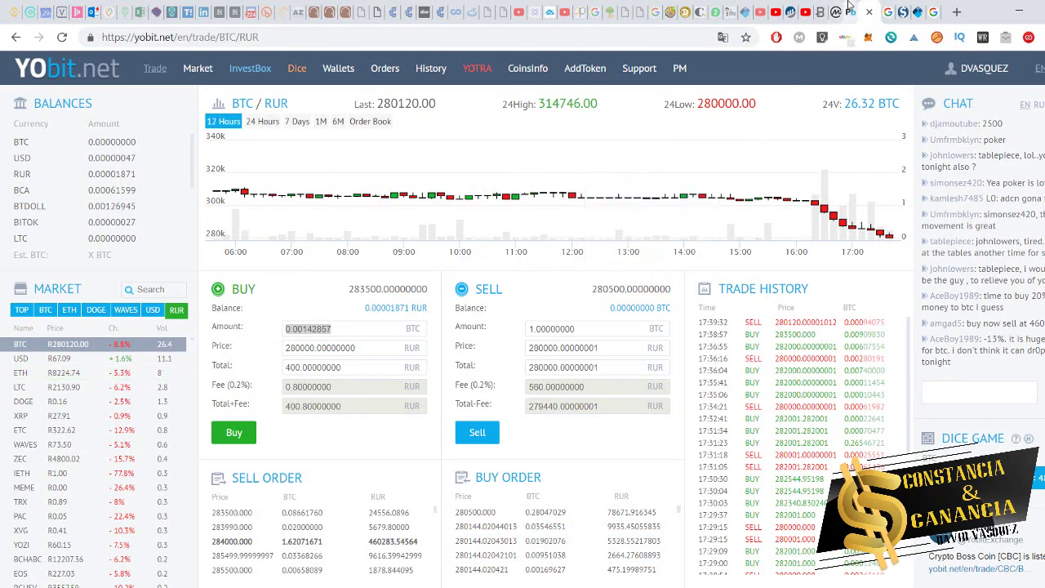
click(850, 11)
key(ctrl+Tab)
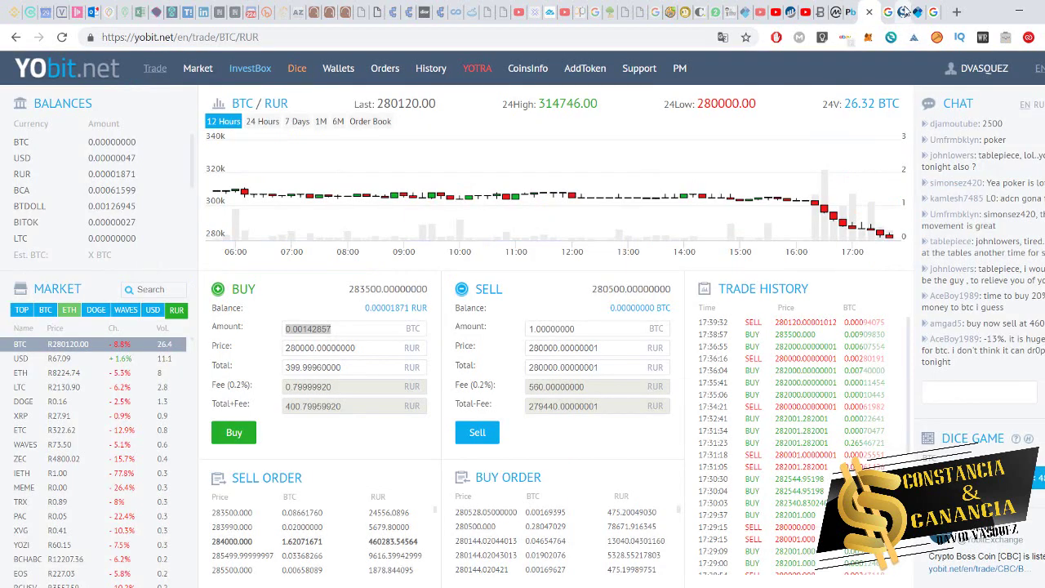
key(ctrl+Tab)
- Raise the Payeer amount to 6.1, paste the saved Bitcoin address and submit the exchange
click(528, 292)
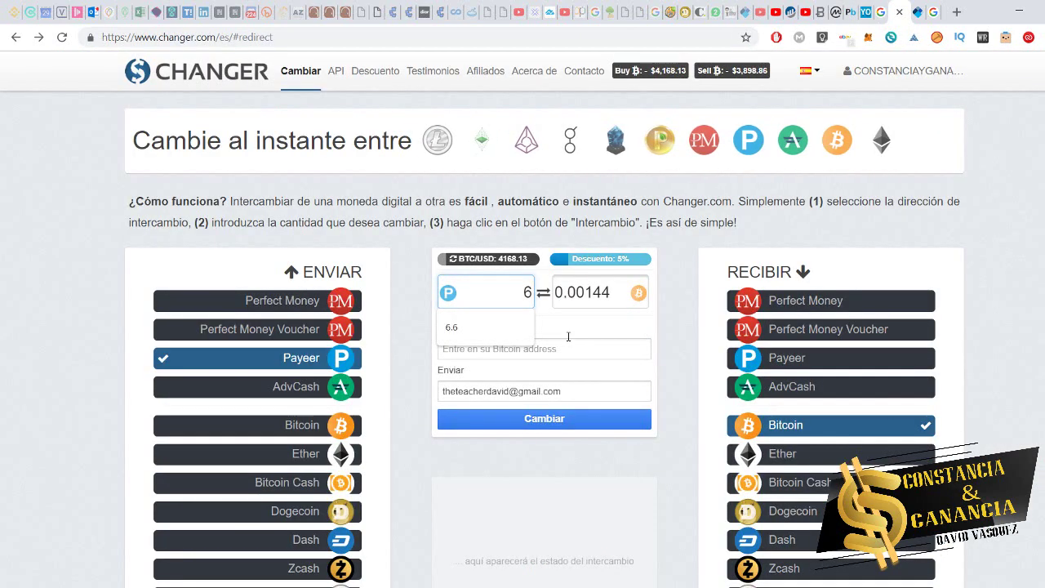
text(.1)
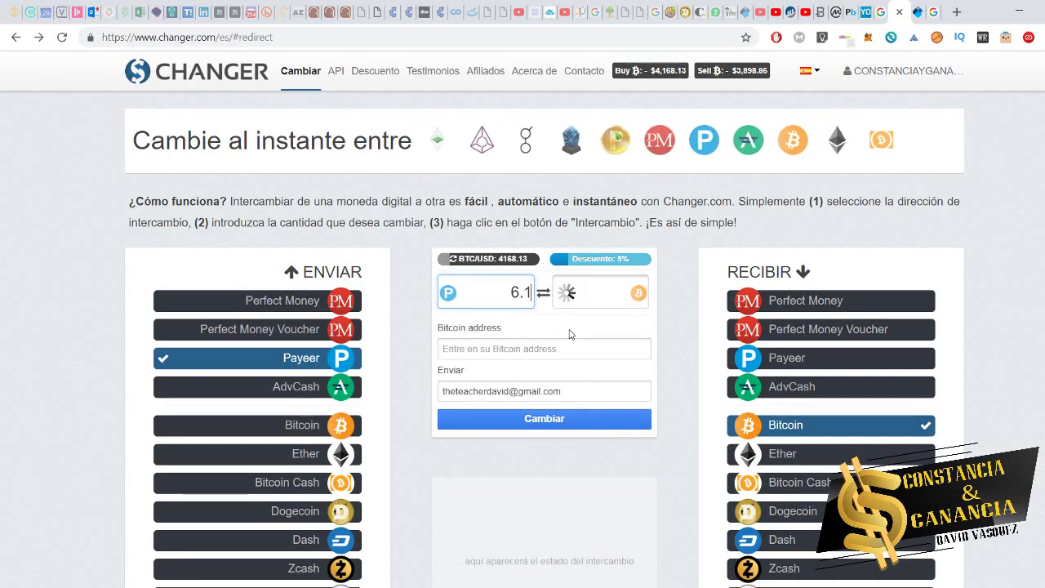
click(538, 349)
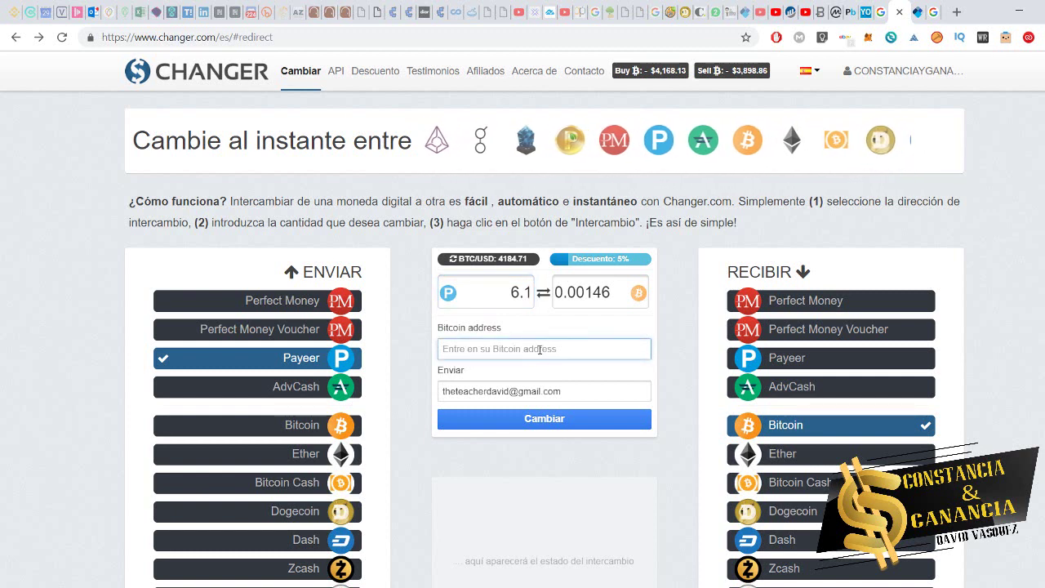
text(1MZPYAxL2E2B5bunQRCuH4TpfPD52J1ThA)
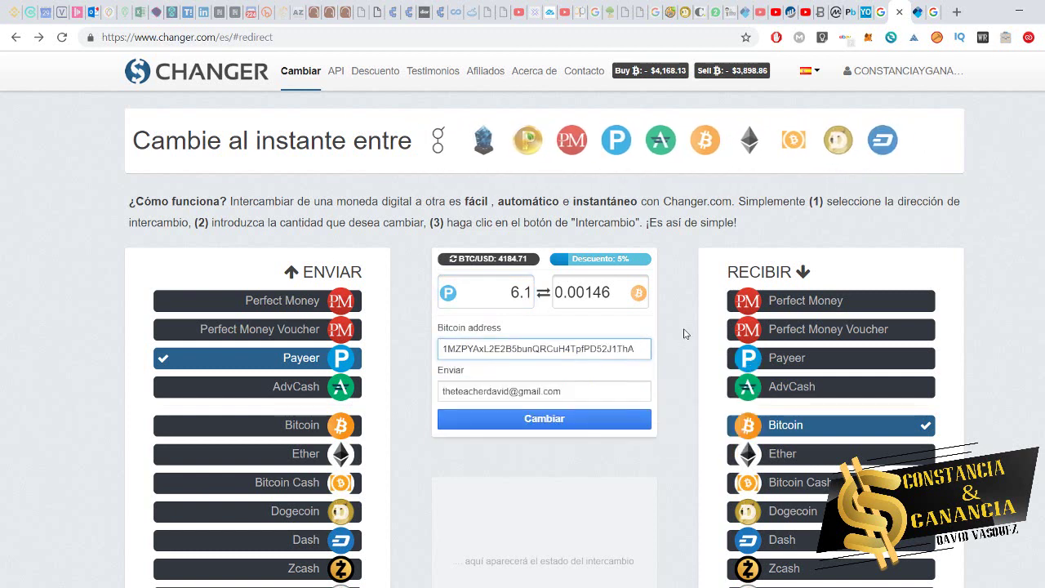
click(550, 431)
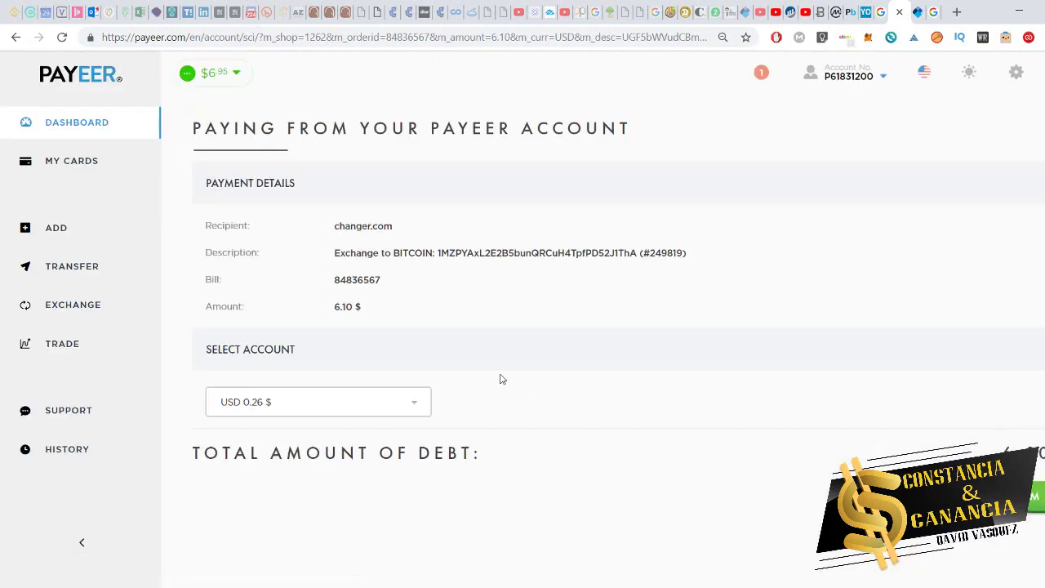
- Choose the RUB 418.54 ₽ account and change the Changer send amount to 6
click(395, 407)
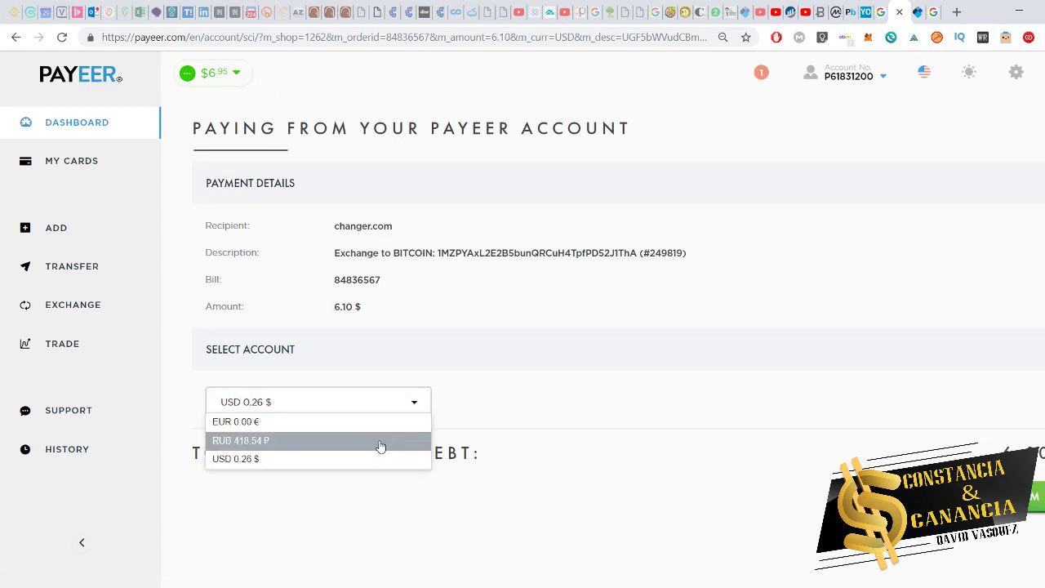
click(380, 441)
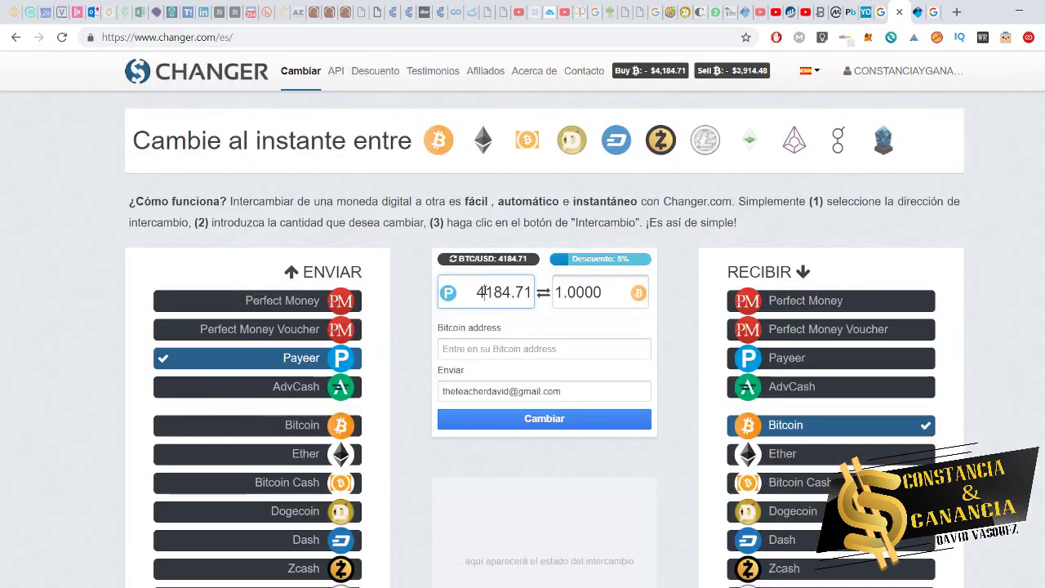
double_click(490, 293)
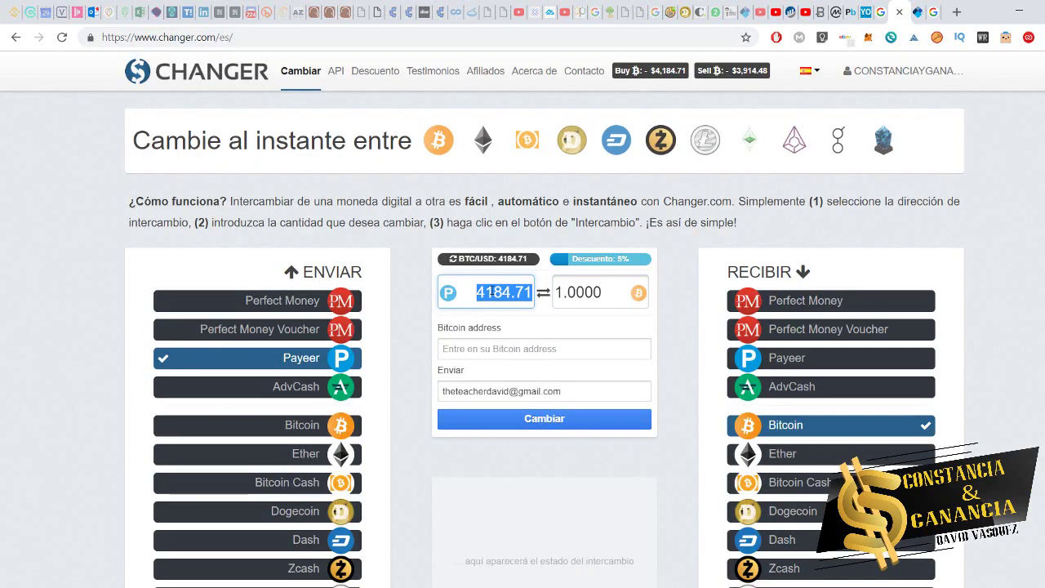
text(6)
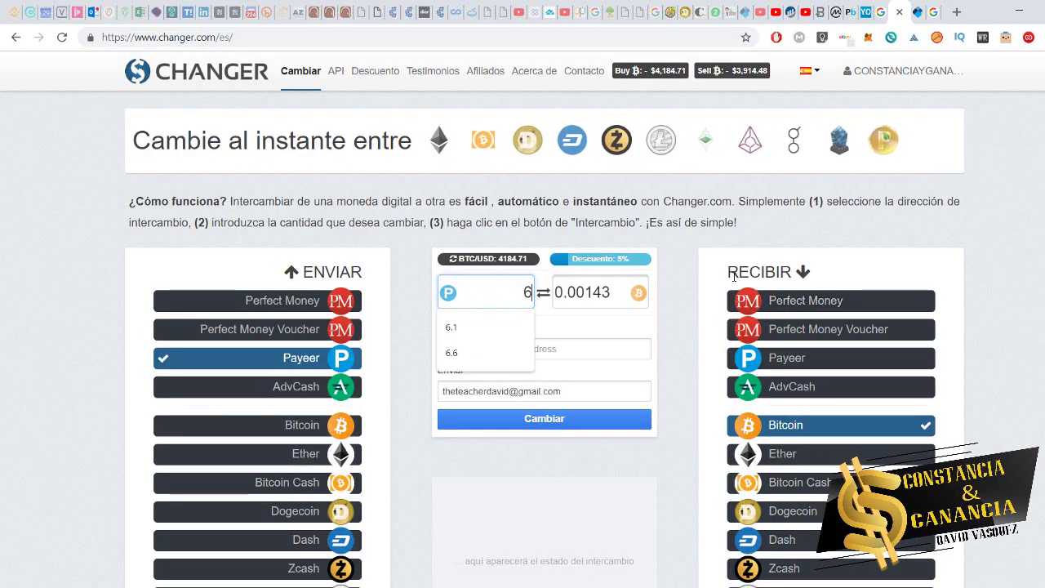
- Compare the Bitcoin amount with the YoBit BTC/RUR rate and the ruble-to-Bitcoin converter
double_click(581, 292)
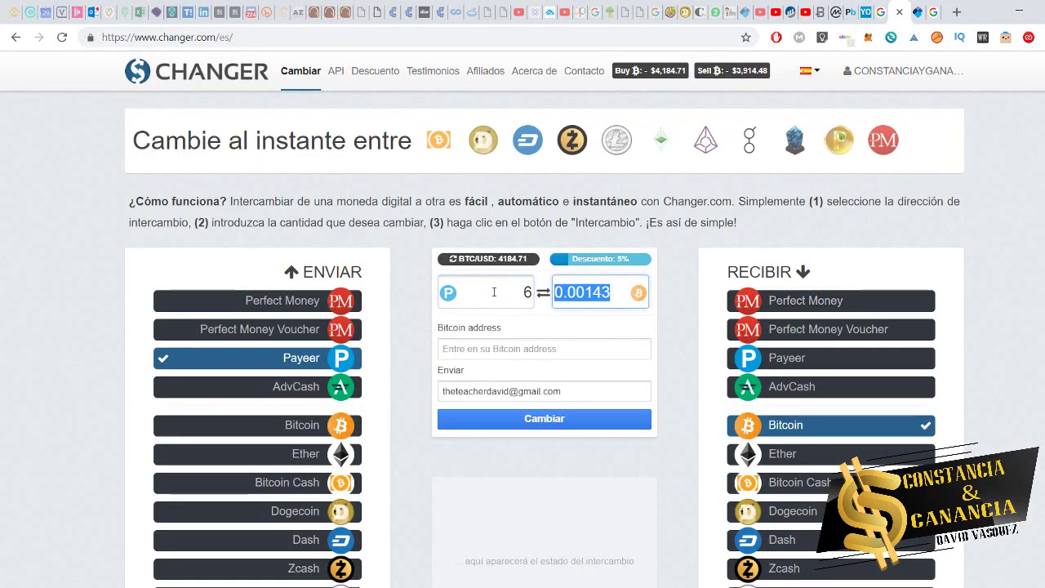
click(865, 11)
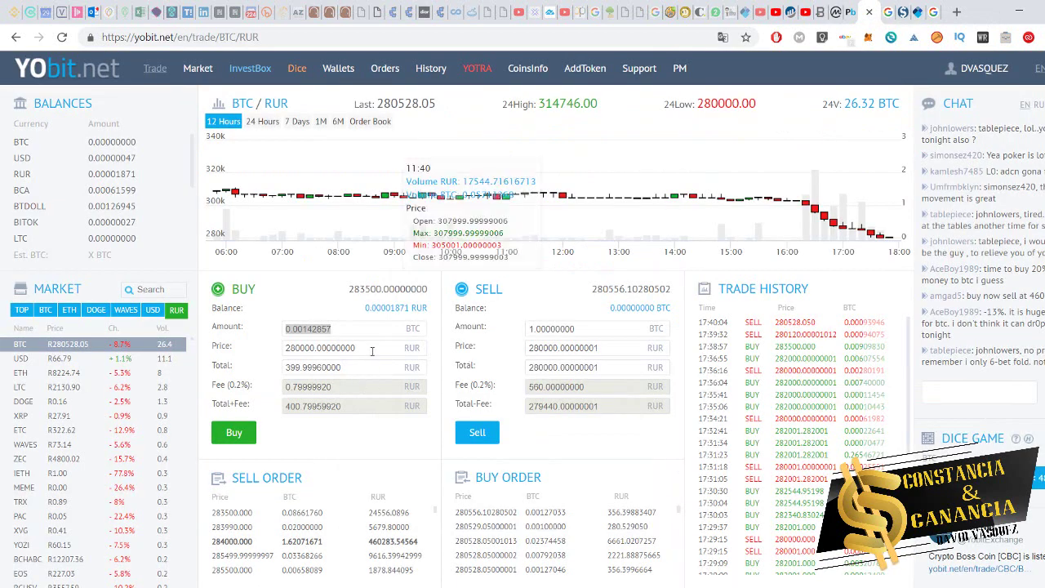
click(884, 10)
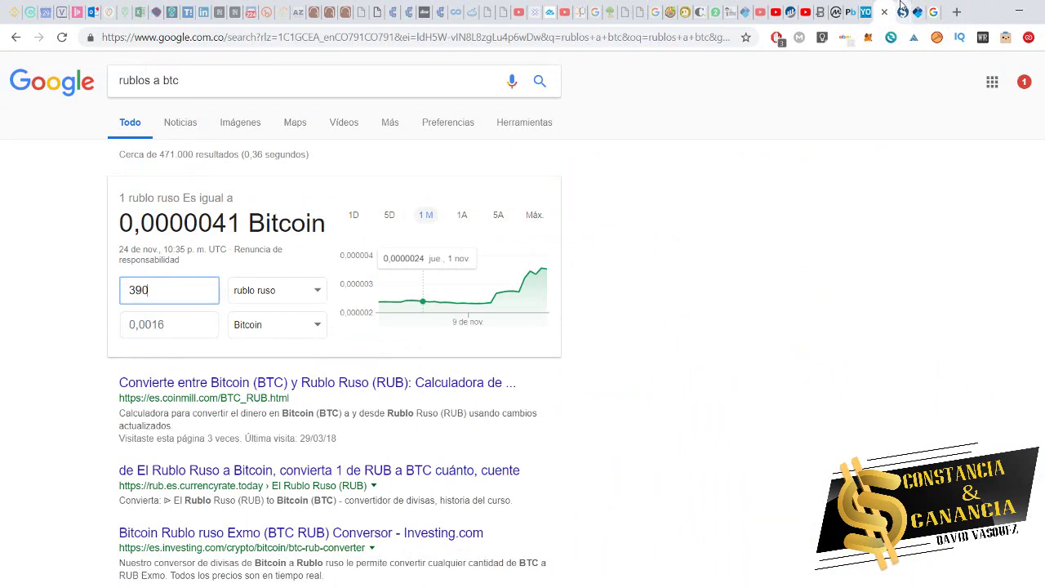
click(903, 12)
- Paste the saved Bitcoin address and submit the 6 USD exchange for payment
click(579, 334)
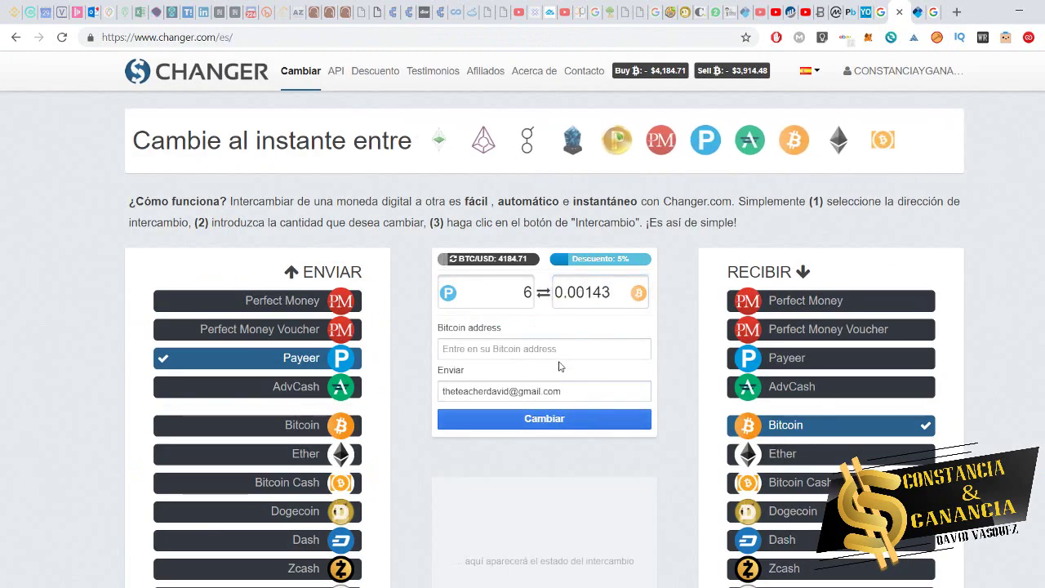
click(559, 346)
text(1MZPYAxL2E2B5bunQRCuH4TpfPD52J1ThA)
click(674, 322)
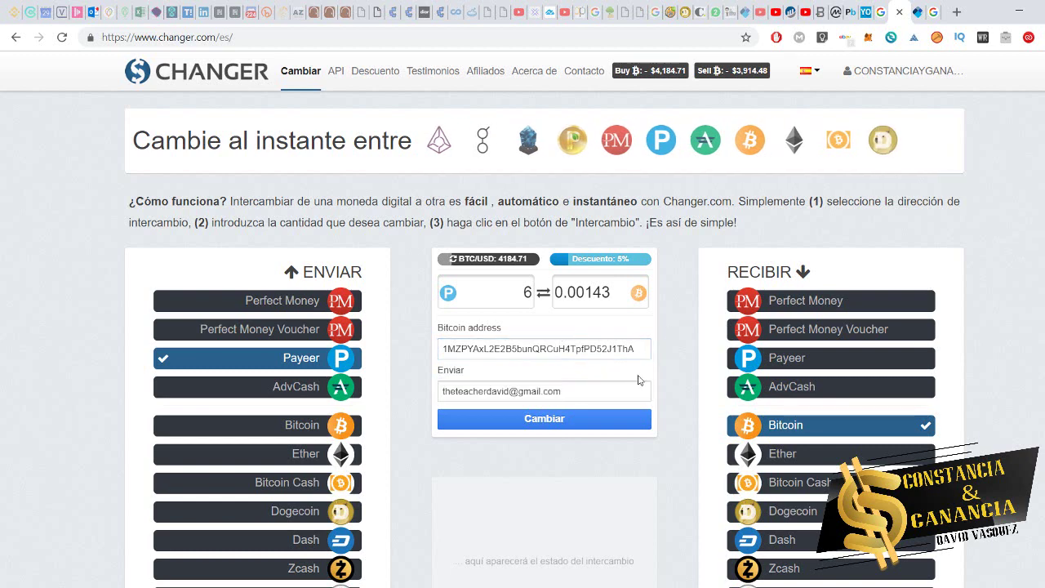
click(571, 428)
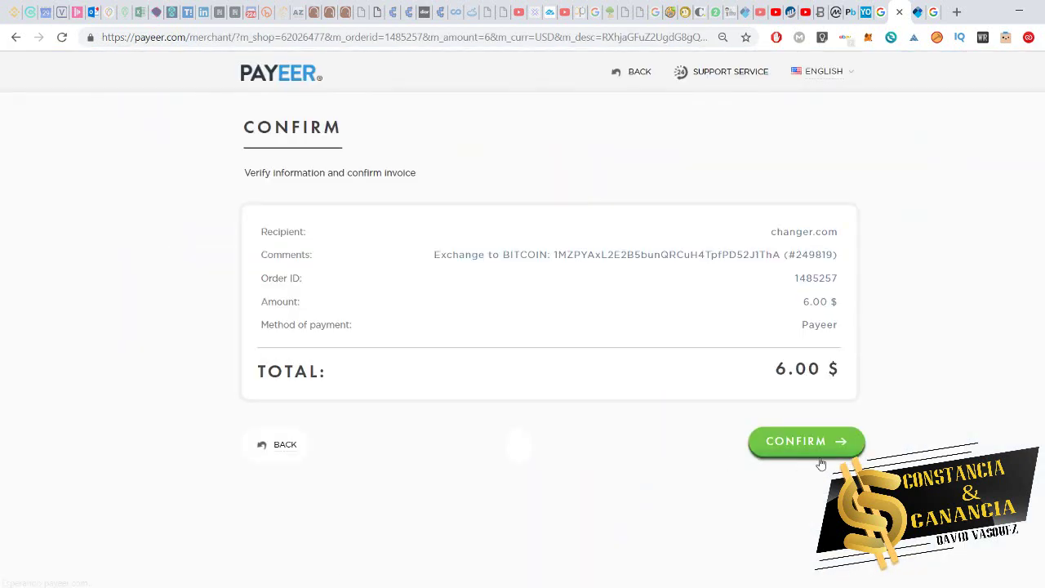
- Confirm the 6.00 $ changer.com invoice, pay it from the RUB 418.54 ₽ account, and authorize with the master key
click(822, 441)
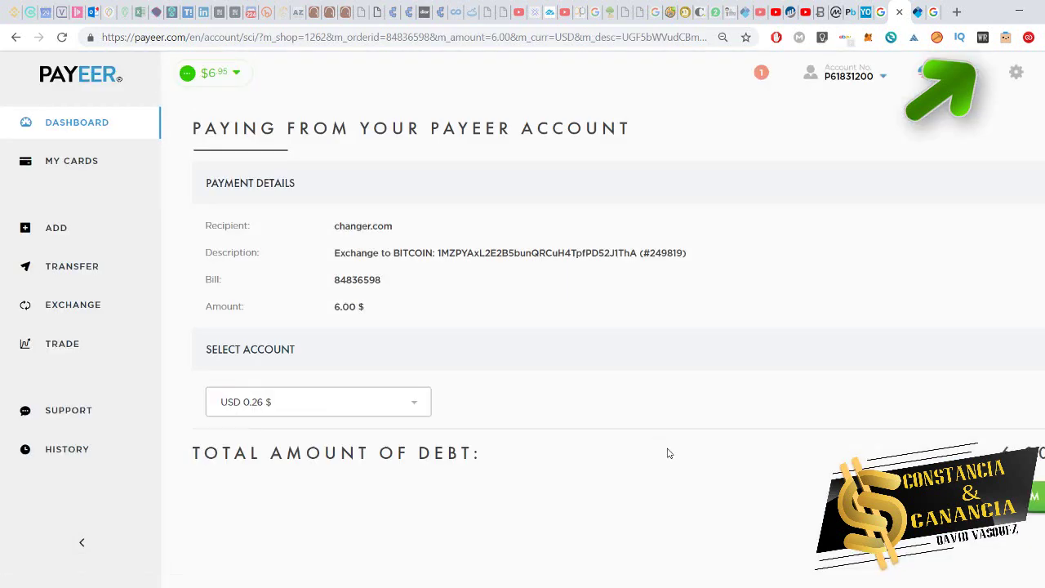
click(393, 402)
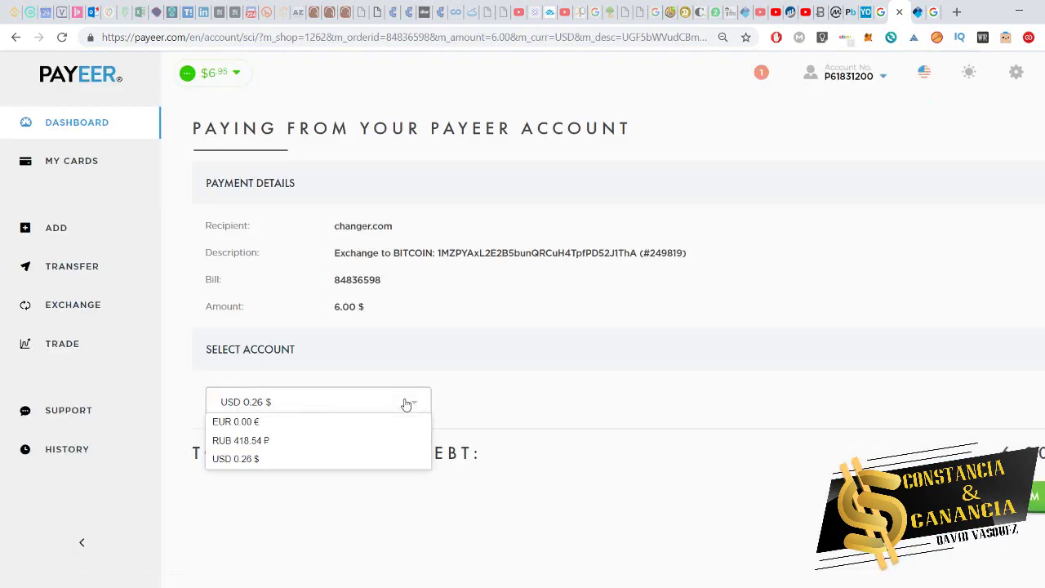
click(381, 441)
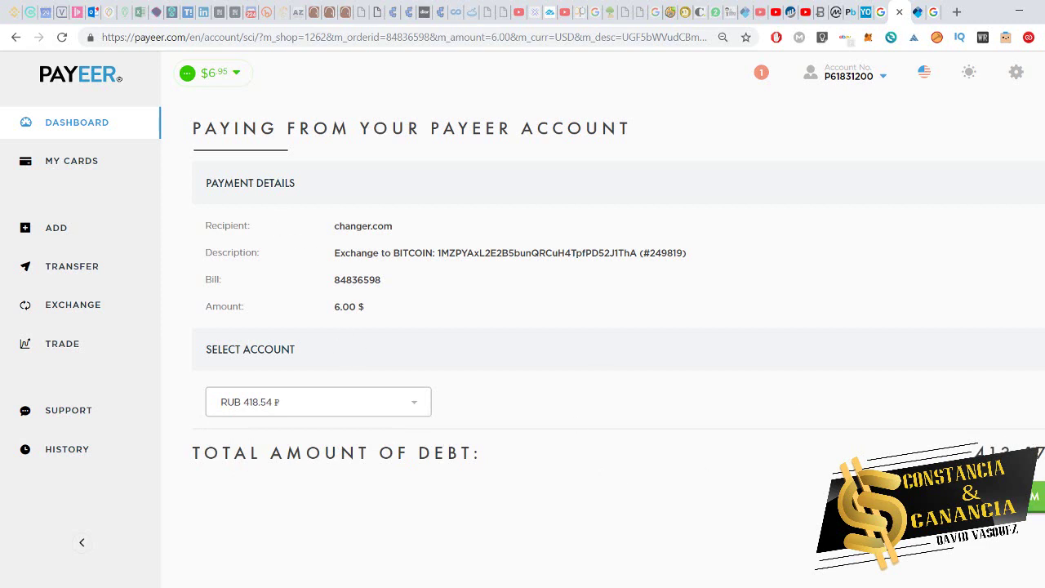
click(1030, 496)
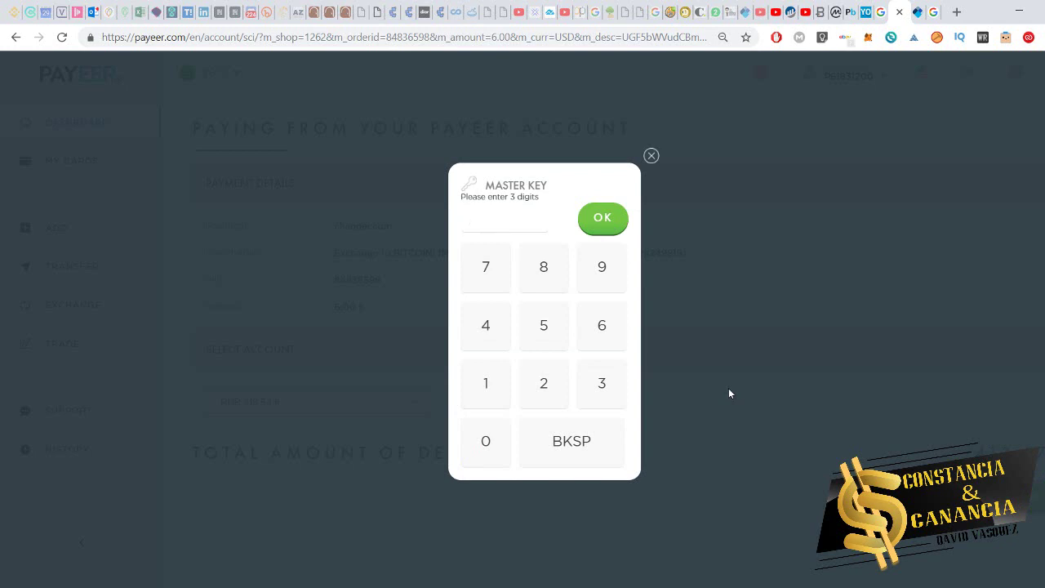
click(602, 218)
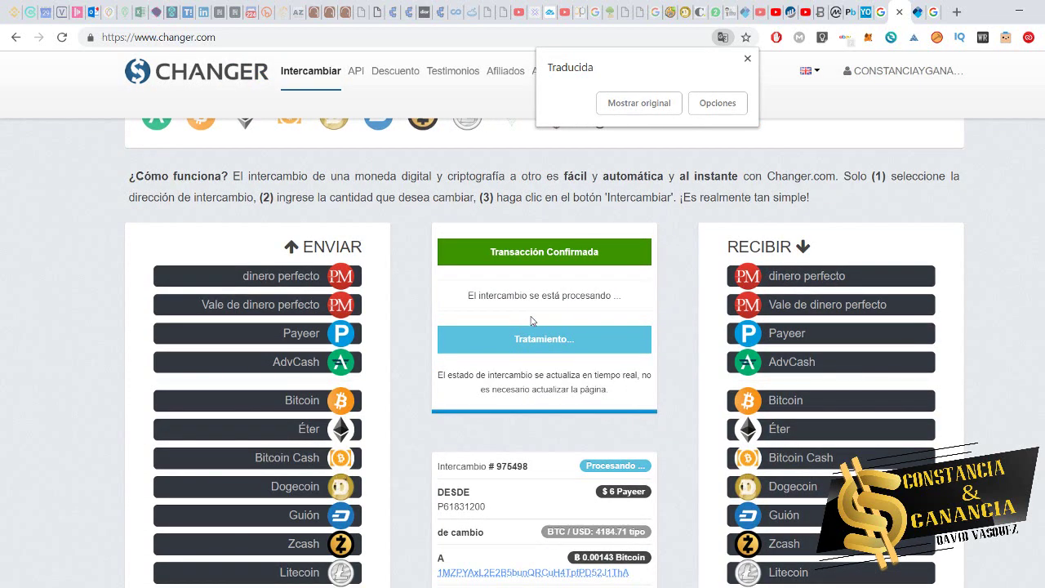
- Revert the status page to original English and open the receiving address on blockchain.info
scroll(633, 335, down, 2)
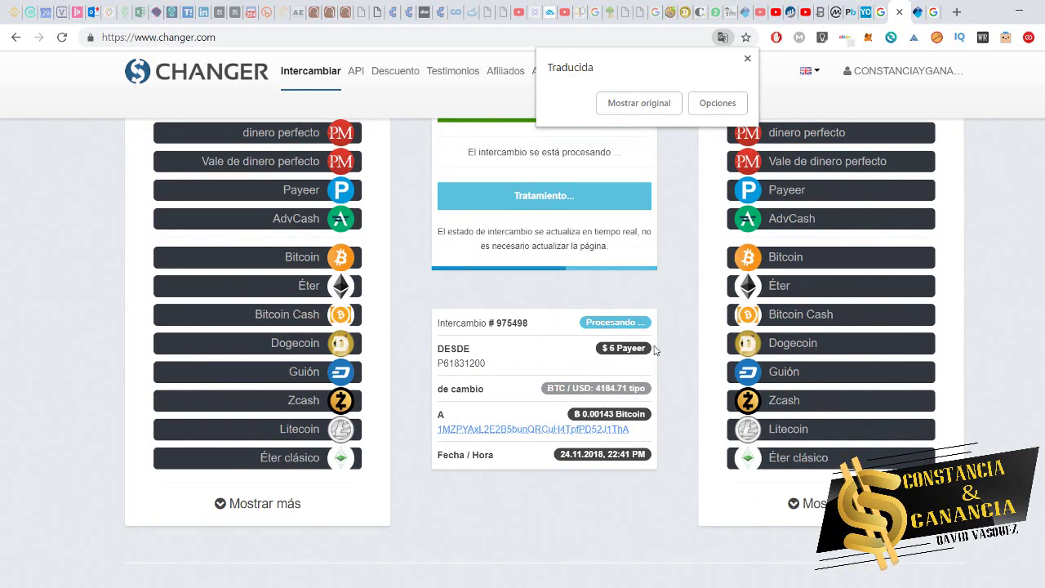
scroll(653, 349, up, 1)
scroll(653, 349, up, 2)
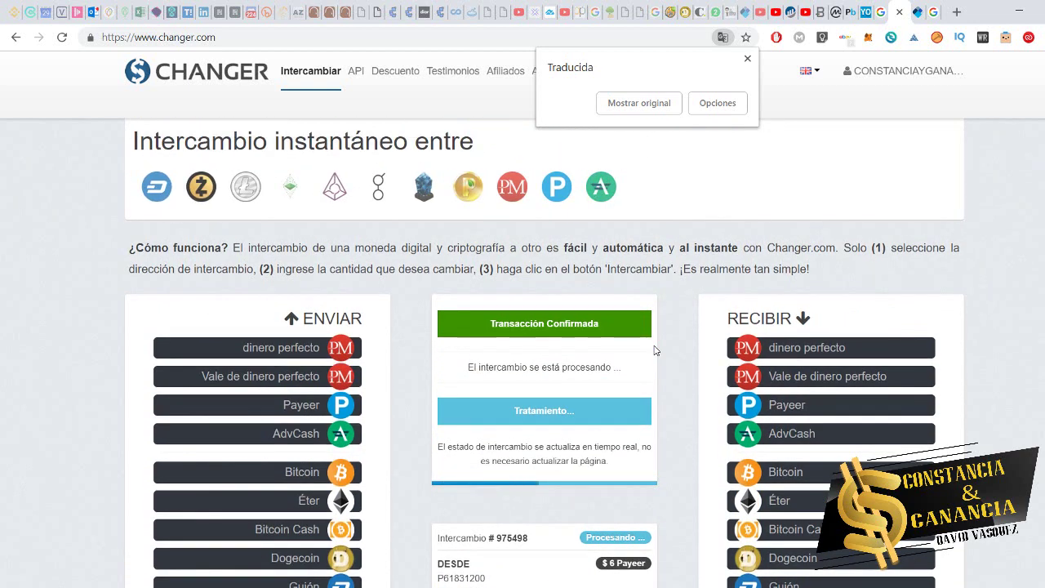
scroll(653, 349, down, 1)
scroll(653, 349, down, 1)
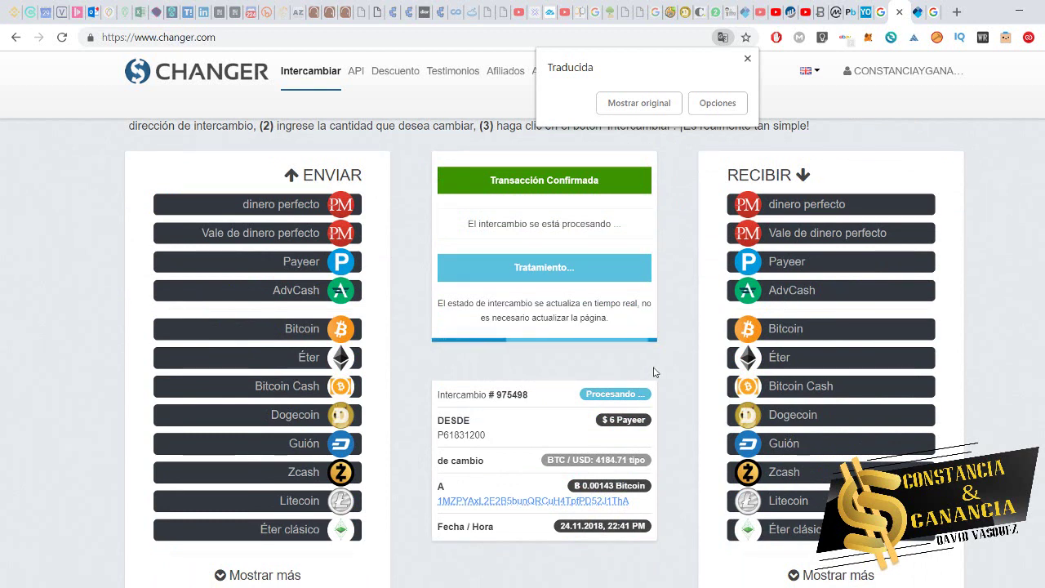
click(649, 104)
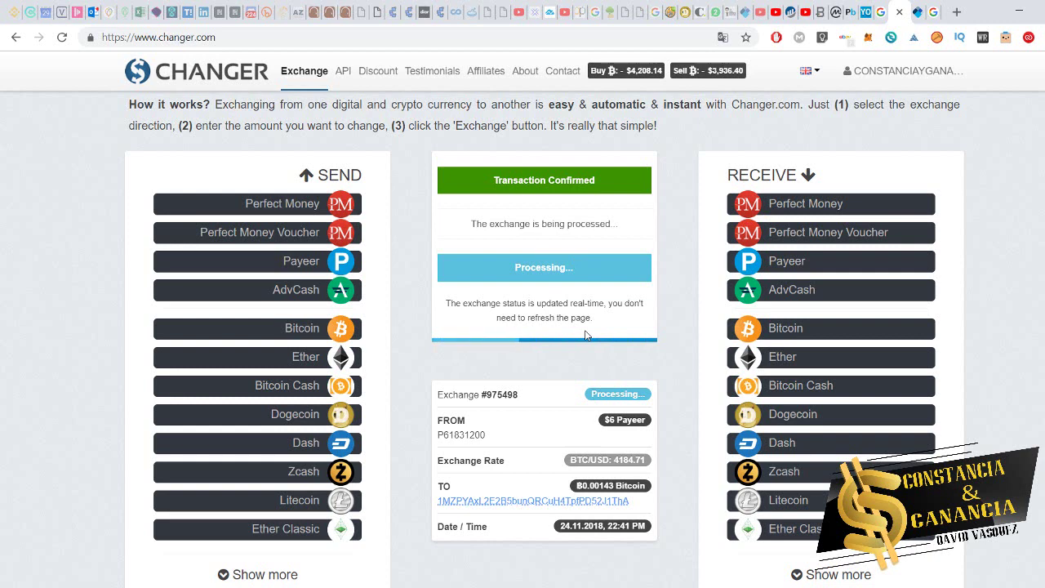
click(485, 502)
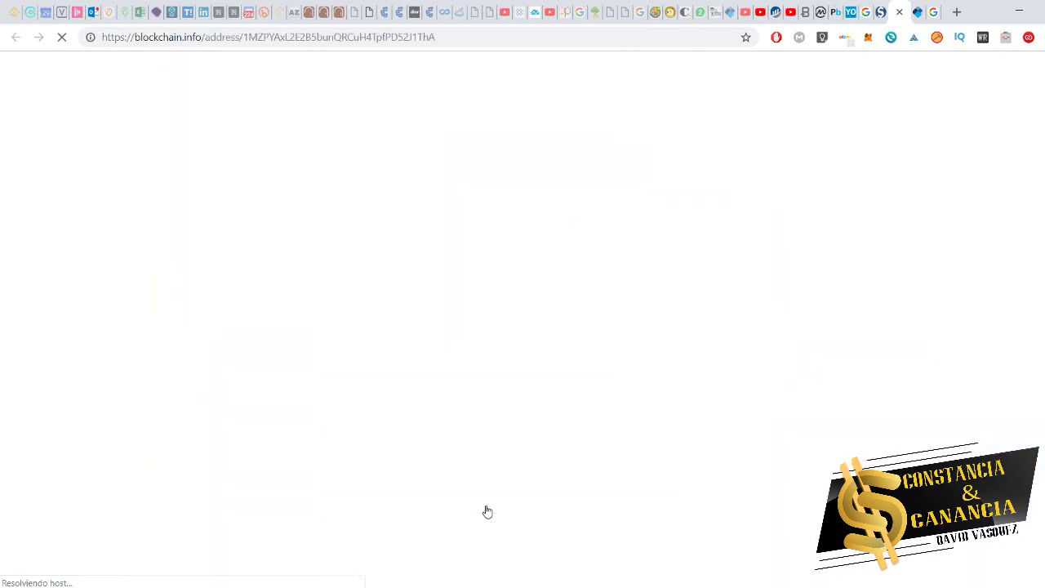